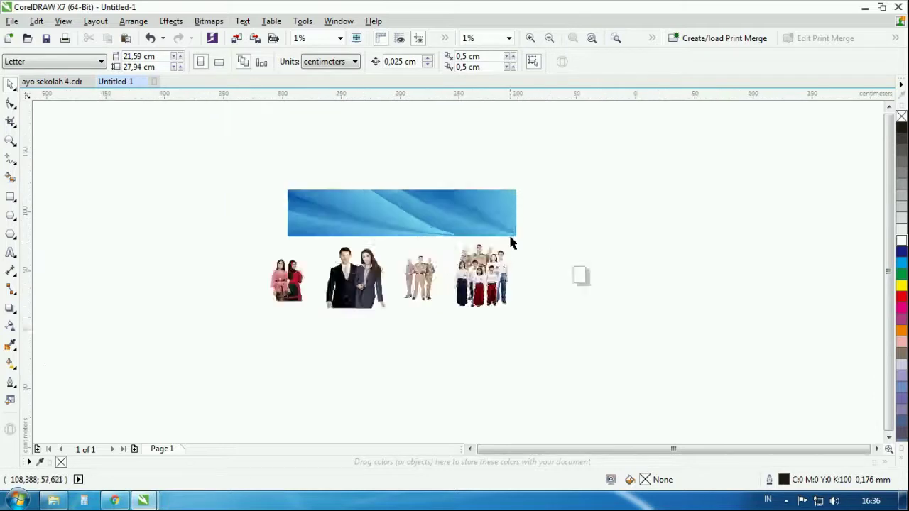
# Set the page size to 300 × 100 cm
pyautogui.doubleClick(152, 56)
pyautogui.write('300')
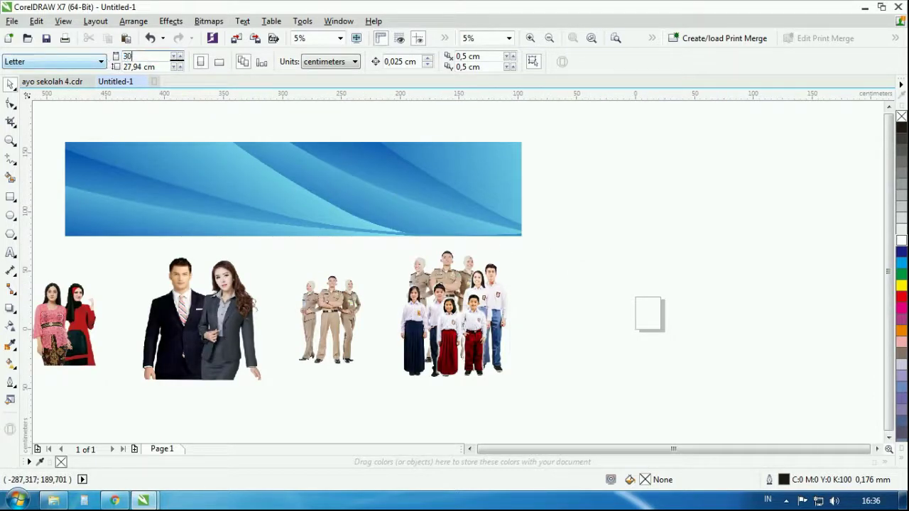
pyautogui.doubleClick(156, 66)
pyautogui.write('100')
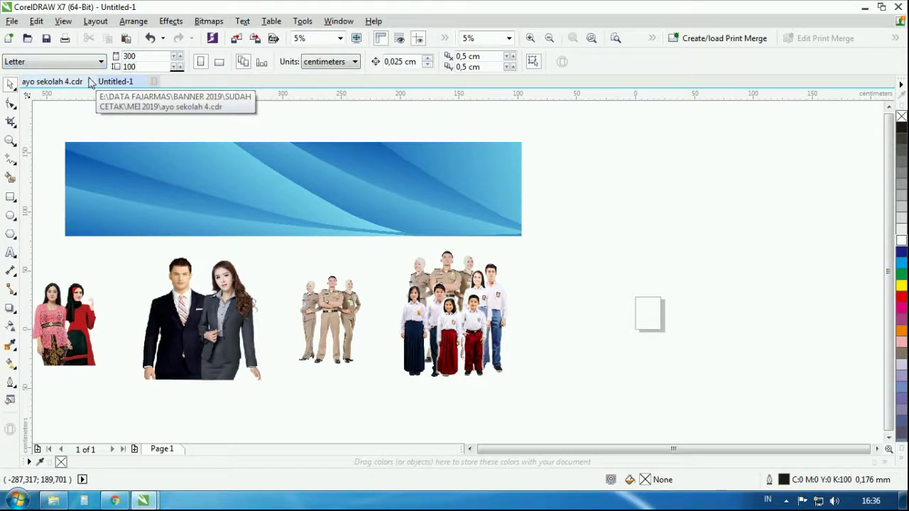
pyautogui.press('Return')
# Move all the pictures off to the left of the page
pyautogui.scroll(-1, 401, 234)
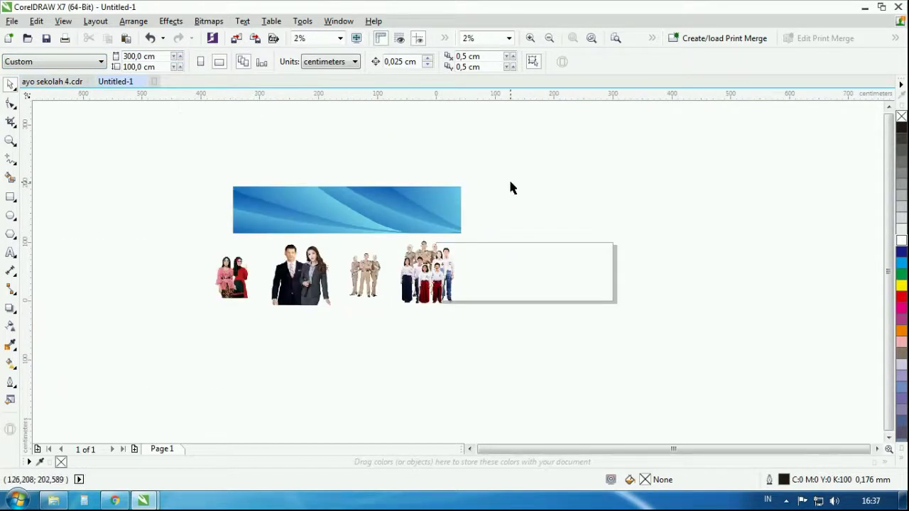
pyautogui.moveTo(509, 187); pyautogui.dragTo(168, 338)
pyautogui.moveTo(426, 209); pyautogui.dragTo(313, 241)
pyautogui.click(559, 197)
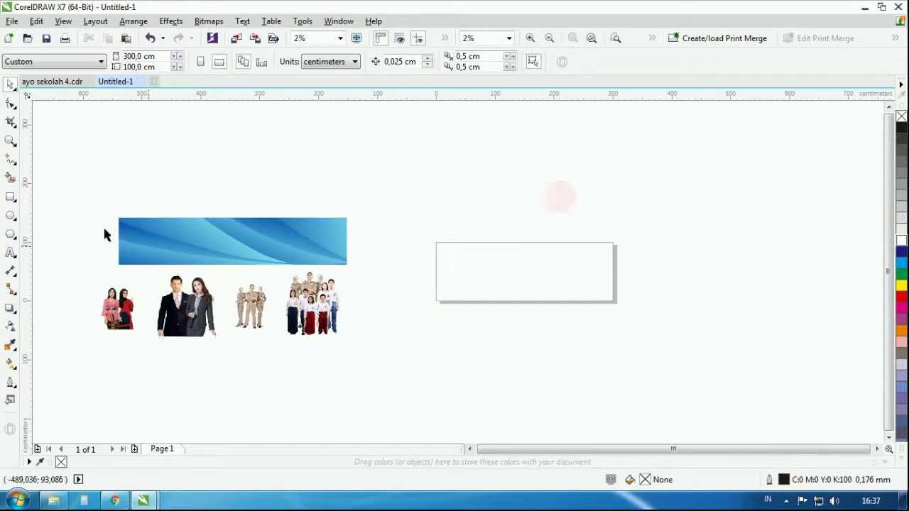
# Add a page-sized rectangle and resize it to 290 × 95 cm
pyautogui.doubleClick(11, 198)
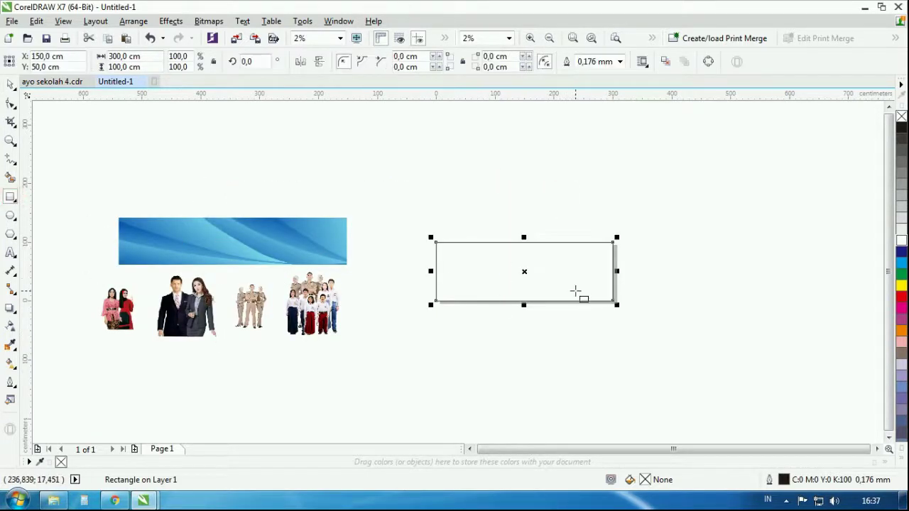
pyautogui.click(11, 83)
pyautogui.click(533, 168)
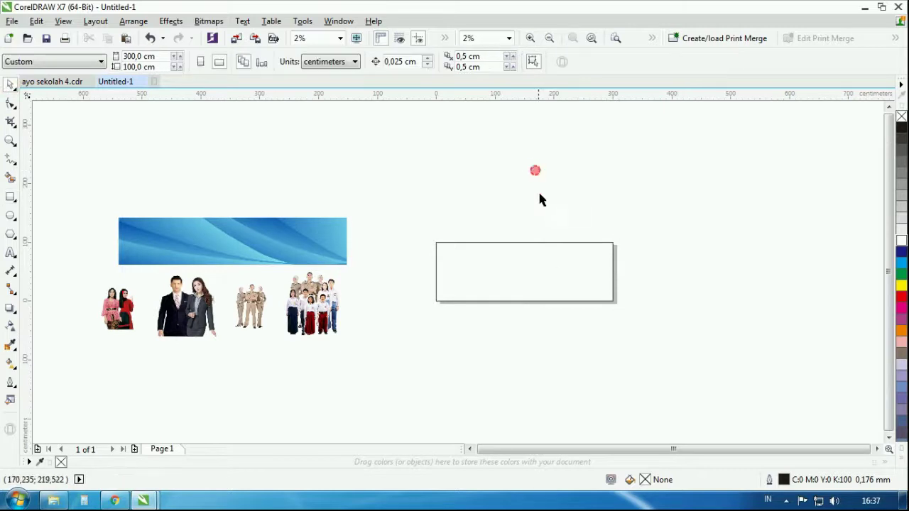
pyautogui.click(547, 256)
pyautogui.moveTo(149, 55); pyautogui.dragTo(91, 65)
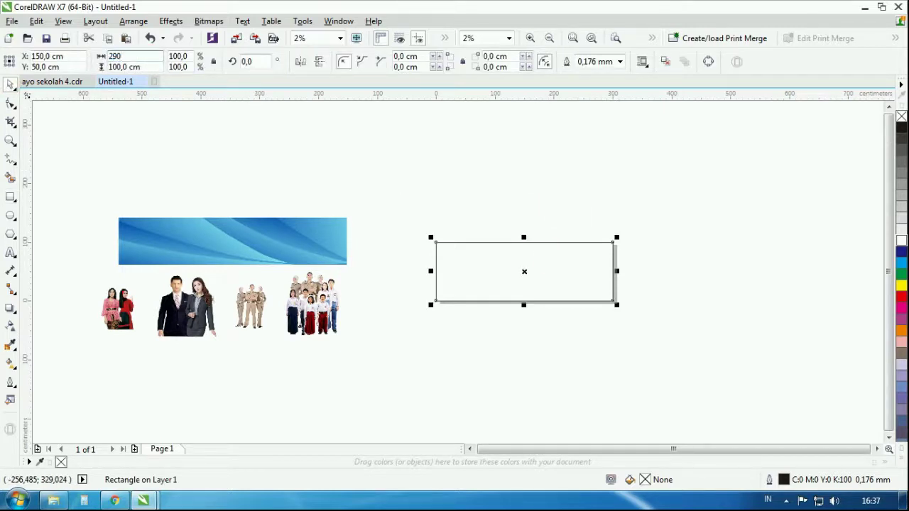
pyautogui.press('Tab')
pyautogui.press('Return')
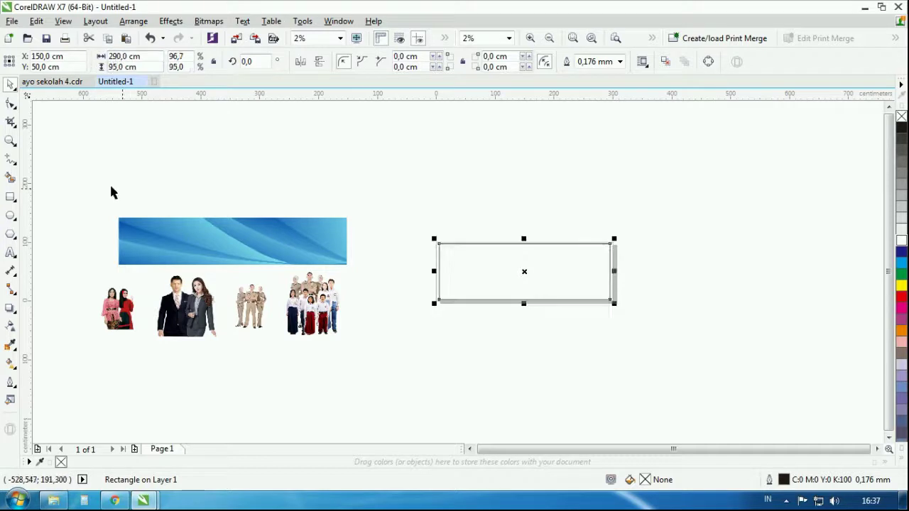
# Centre the blue wave background on the rectangle
pyautogui.click(215, 230)
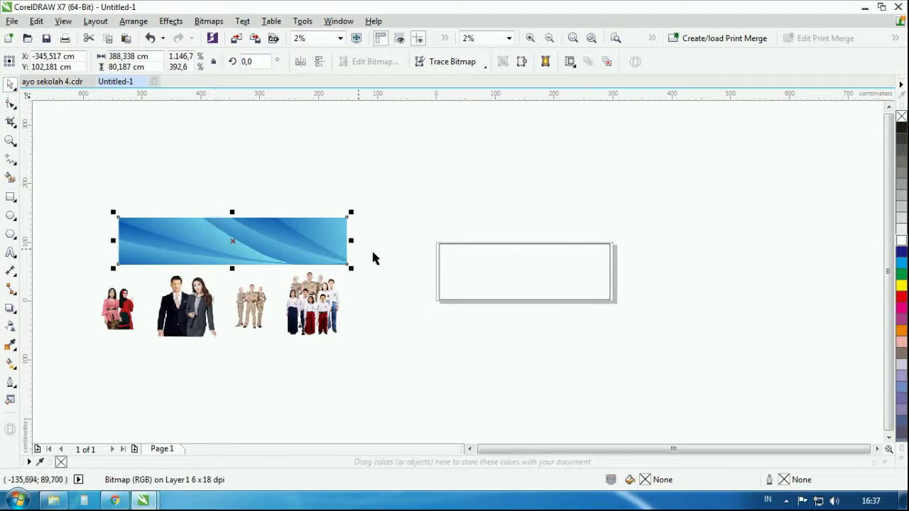
pyautogui.keyDown('shift'); pyautogui.click(466, 263); pyautogui.keyUp('shift')
pyautogui.press('c')
pyautogui.press('e')
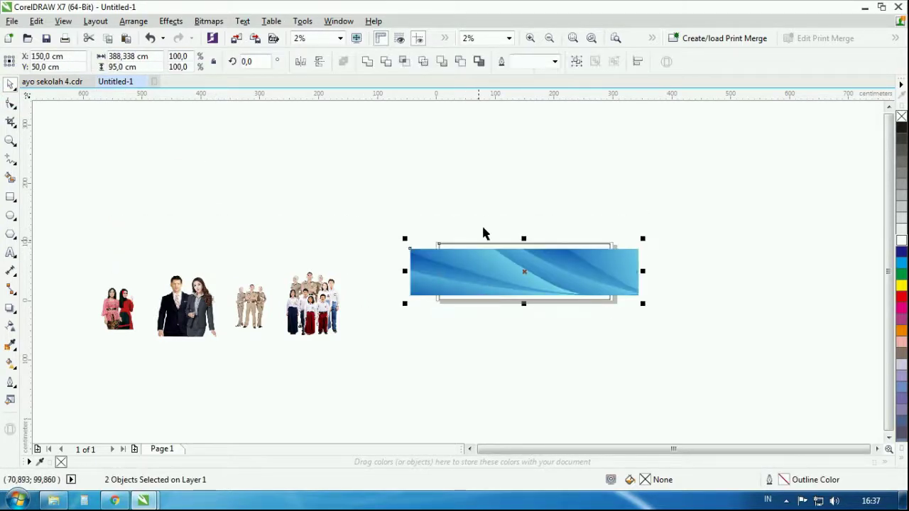
pyautogui.click(483, 233)
pyautogui.click(578, 263)
# Resize the blue background to 290 × 95 cm
pyautogui.click(147, 55)
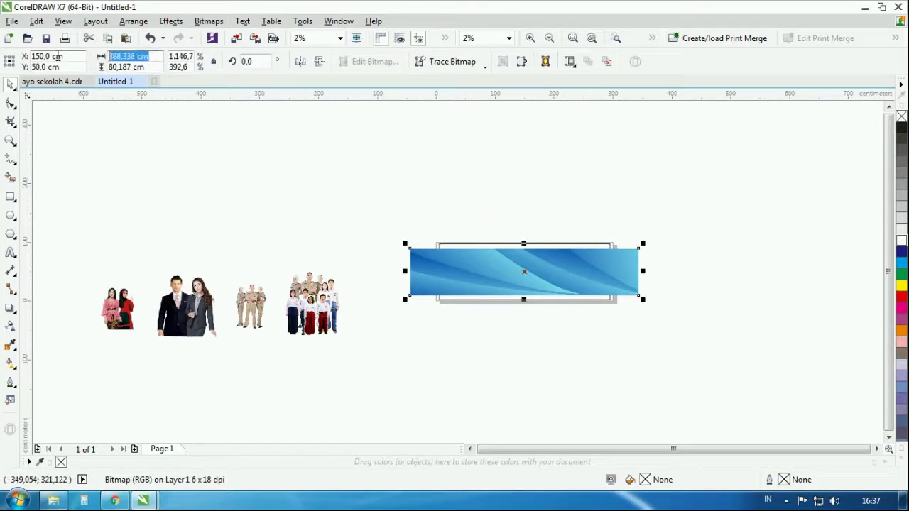
pyautogui.write('290')
pyautogui.press('Tab')
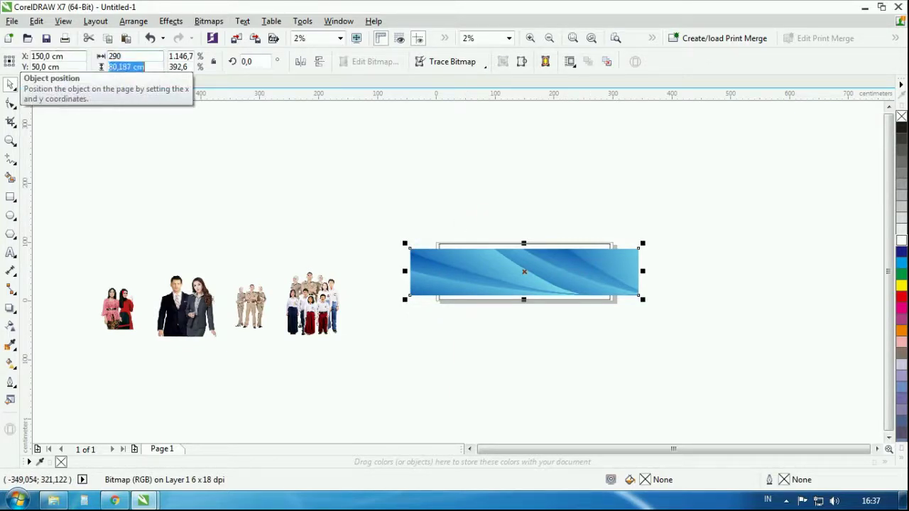
pyautogui.write('95')
pyautogui.press('Return')
pyautogui.click(646, 219)
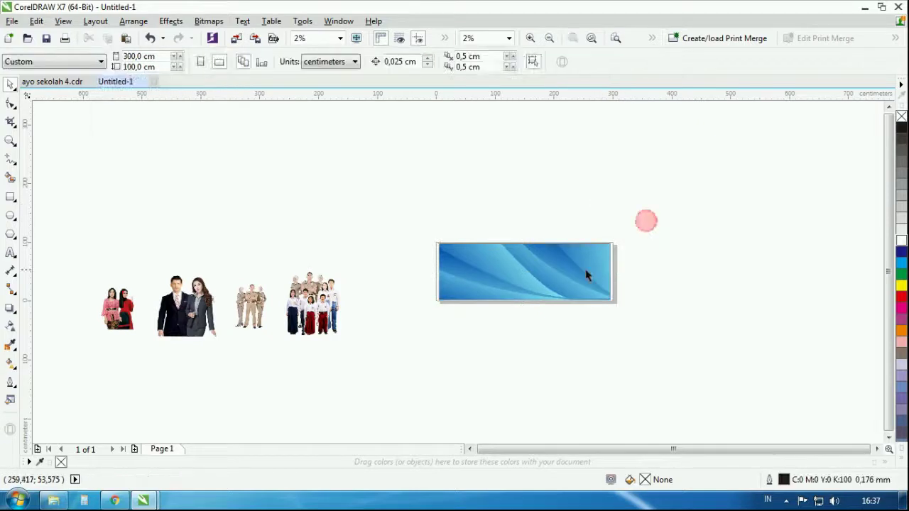
pyautogui.click(580, 267)
# Zoom in on the blue background and select the rectangle over it
pyautogui.scroll(3, 580, 268)
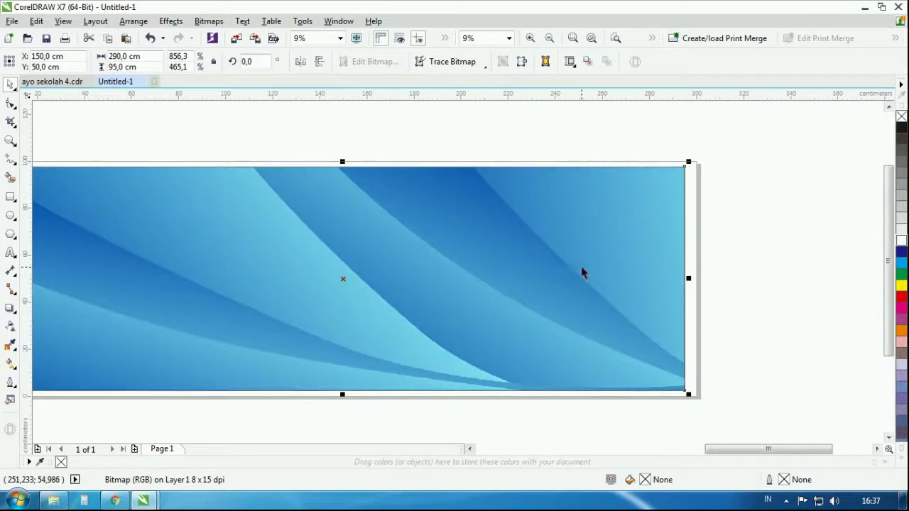
pyautogui.scroll(-2, 529, 177)
pyautogui.scroll(2, 521, 173)
pyautogui.scroll(-2, 521, 173)
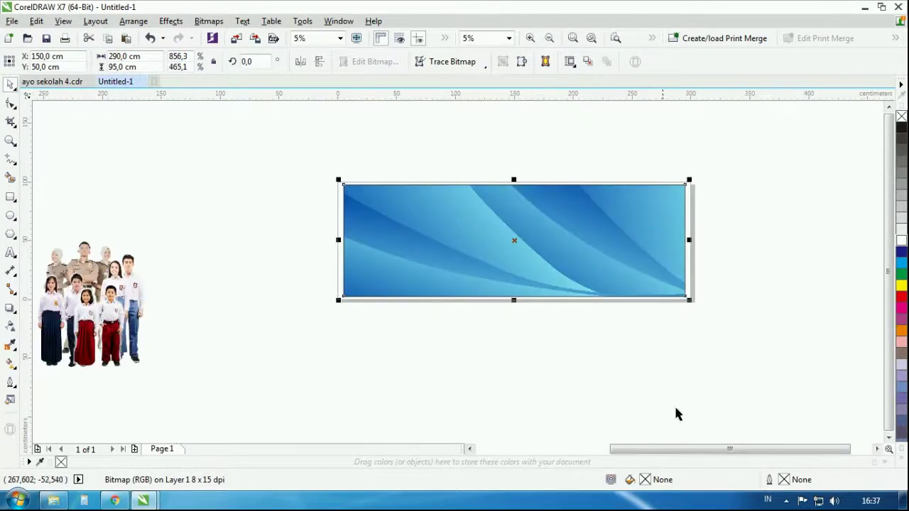
pyautogui.moveTo(698, 450); pyautogui.dragTo(732, 452)
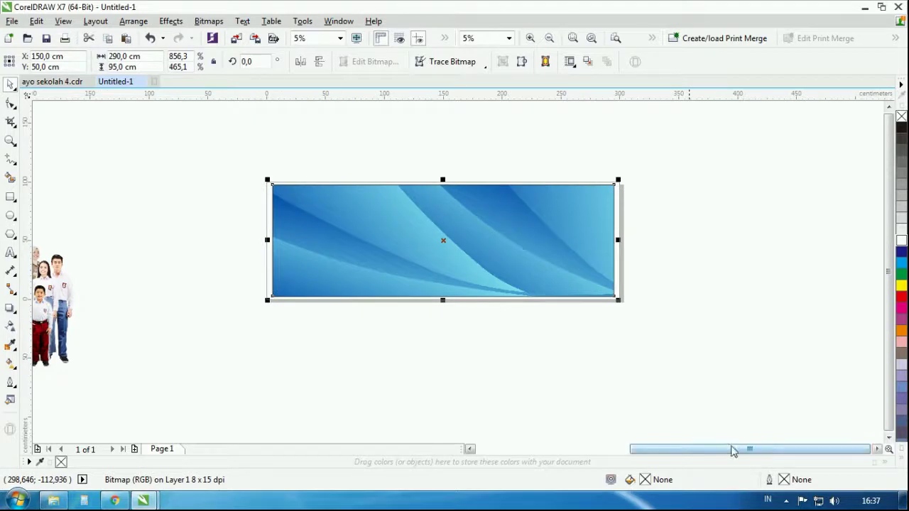
pyautogui.click(9, 140)
pyautogui.moveTo(219, 160); pyautogui.dragTo(651, 337)
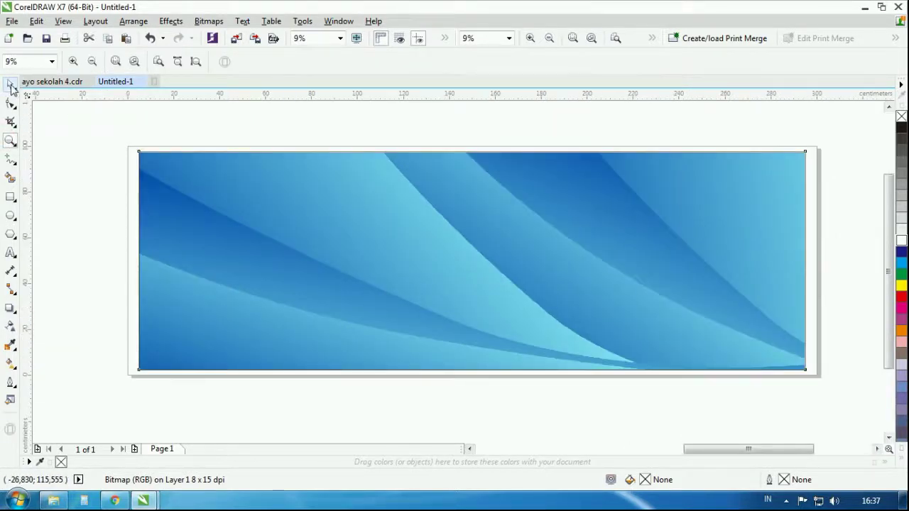
pyautogui.click(11, 86)
pyautogui.click(440, 229)
# Shrink the rectangle into a thin strip along the banner's bottom
pyautogui.moveTo(579, 218); pyautogui.dragTo(579, 274)
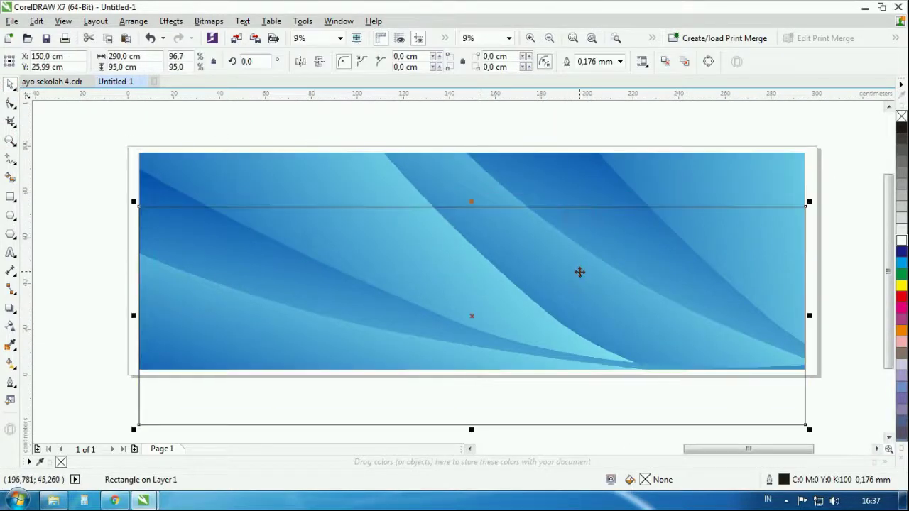
pyautogui.hotkey('ctrl', 'z')
pyautogui.moveTo(471, 147); pyautogui.dragTo(472, 294)
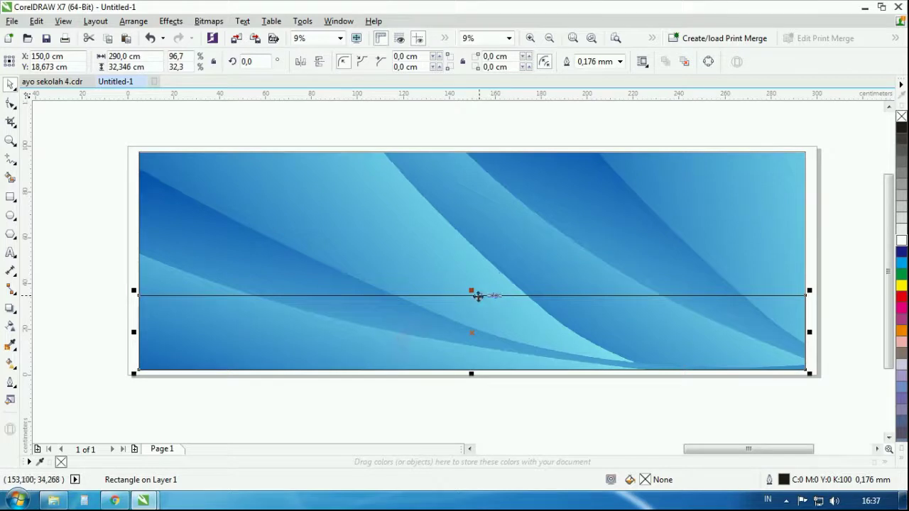
pyautogui.moveTo(472, 291); pyautogui.dragTo(483, 313)
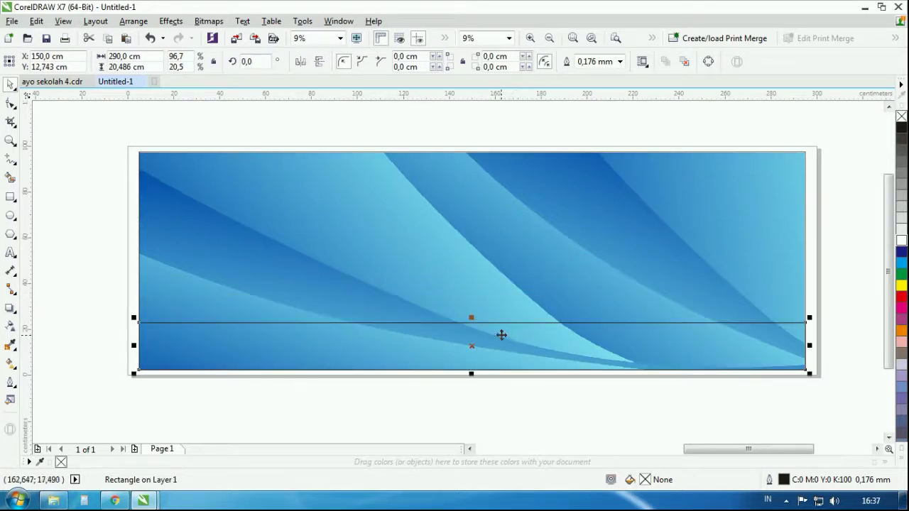
# Convert the strip to curves and bend its top edge into a wave
pyautogui.rightClick(501, 334)
pyautogui.click(578, 184)
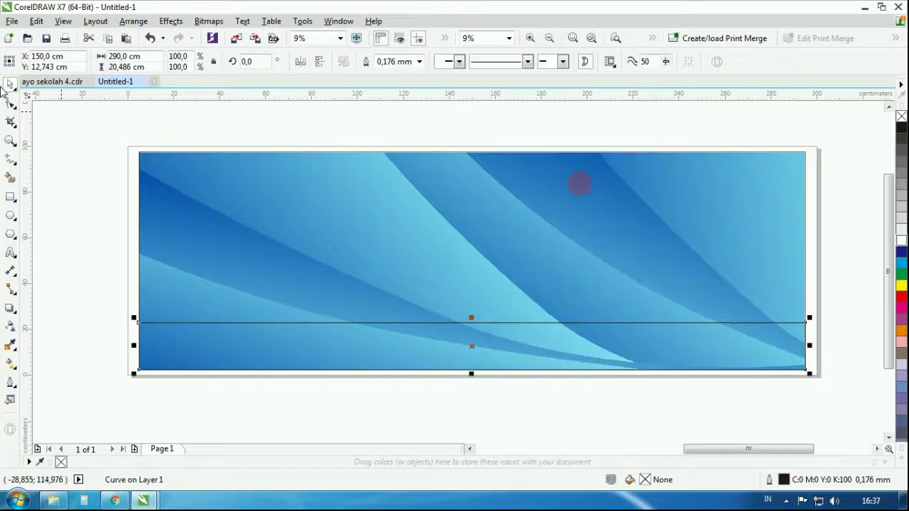
pyautogui.click(11, 104)
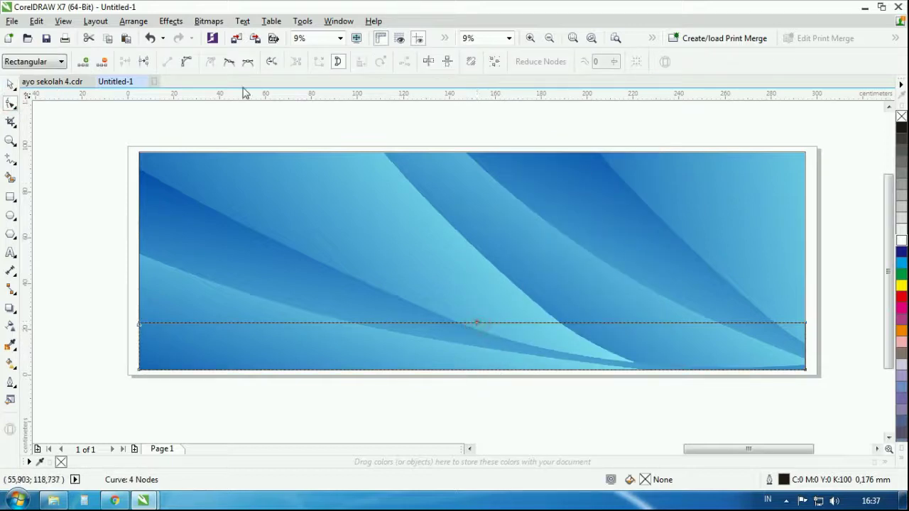
pyautogui.click(187, 63)
pyautogui.moveTo(586, 324); pyautogui.dragTo(578, 372)
pyautogui.moveTo(357, 325); pyautogui.dragTo(306, 313)
# Make two shorter copies of the wavy strip and fill the tallest band navy
pyautogui.click(10, 85)
pyautogui.click(455, 352)
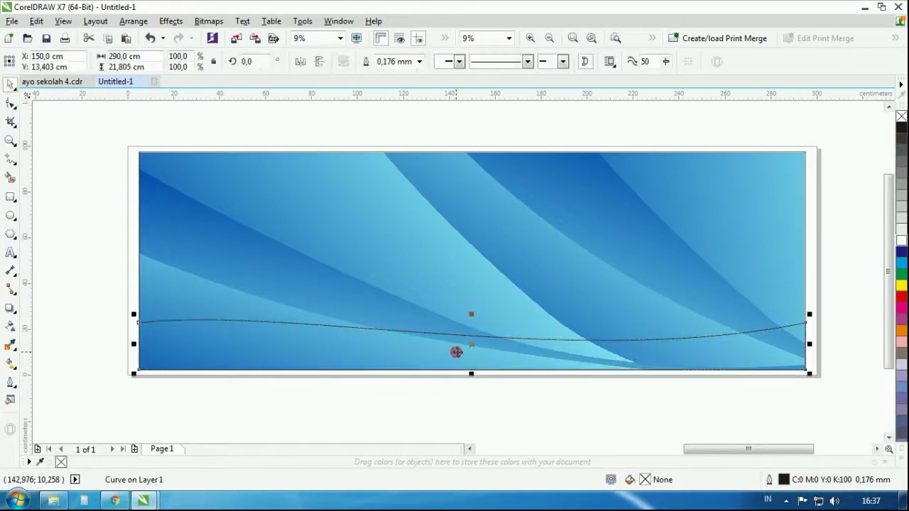
pyautogui.moveTo(469, 313); pyautogui.dragTo(470, 321)
pyautogui.scroll(3, 471, 320)
pyautogui.moveTo(455, 205); pyautogui.dragTo(450, 235)
pyautogui.scroll(-3, 450, 235)
pyautogui.click(490, 332)
pyautogui.click(777, 275)
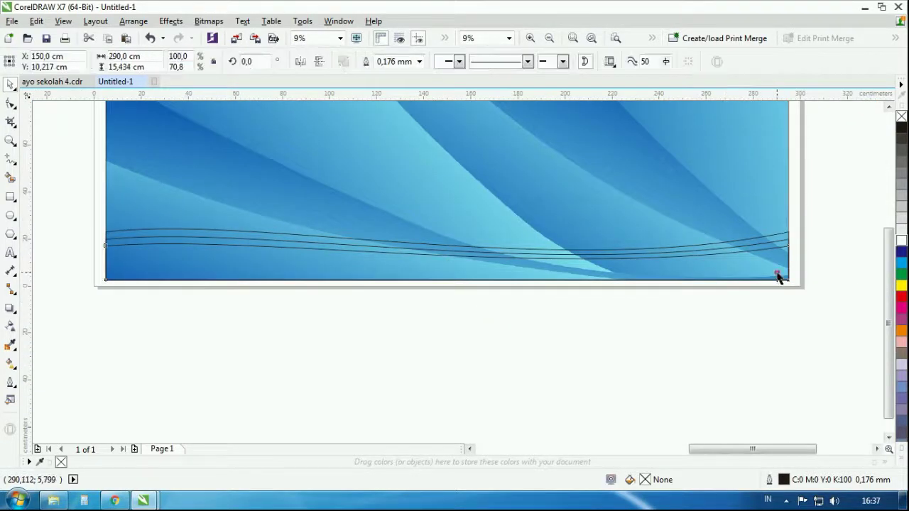
pyautogui.click(901, 252)
pyautogui.click(769, 343)
pyautogui.scroll(2, 780, 246)
pyautogui.click(780, 246)
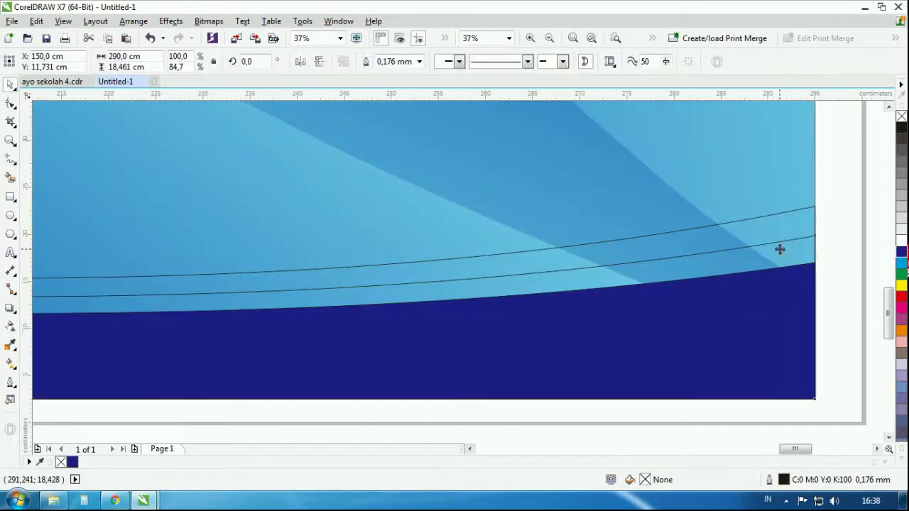
pyautogui.click(902, 286)
pyautogui.click(795, 226)
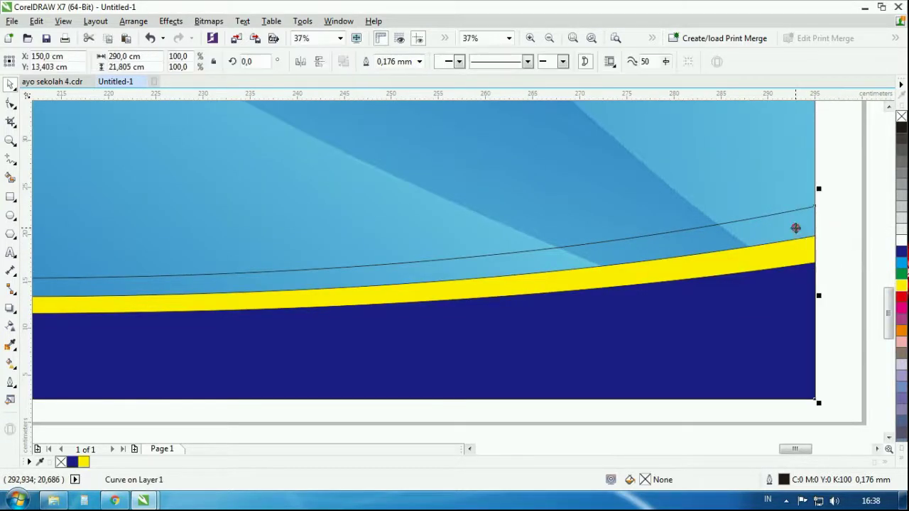
pyautogui.click(901, 299)
pyautogui.scroll(-3, 667, 245)
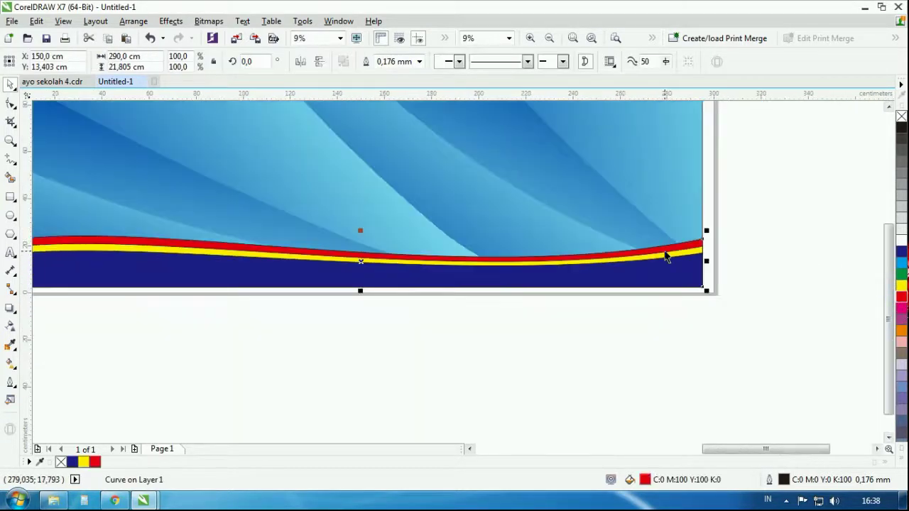
pyautogui.click(902, 329)
pyautogui.click(779, 296)
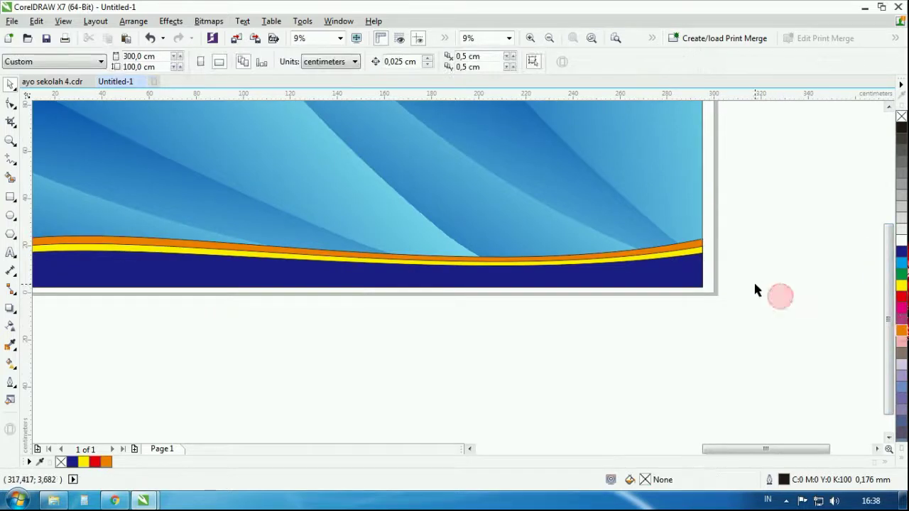
pyautogui.scroll(-3, 755, 248)
pyautogui.moveTo(755, 245); pyautogui.dragTo(564, 318)
pyautogui.scroll(3, 685, 267)
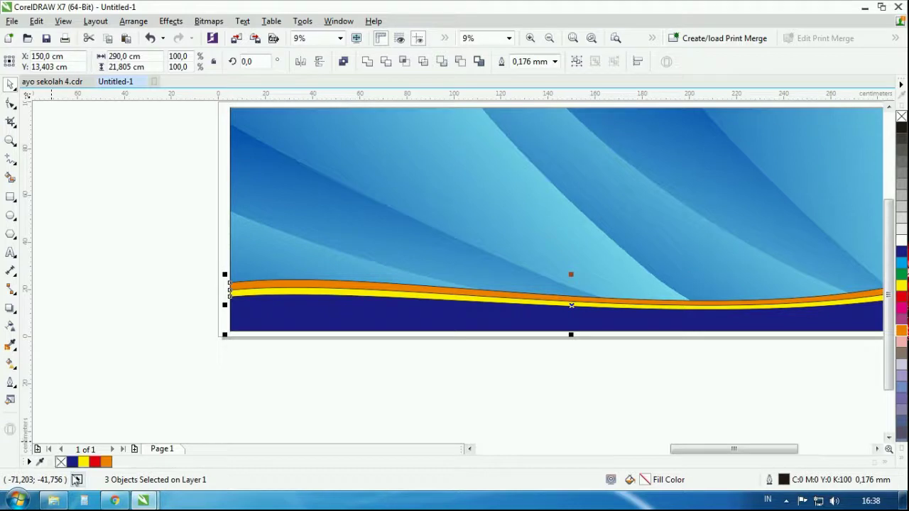
pyautogui.click(308, 377)
pyautogui.scroll(-1, 308, 377)
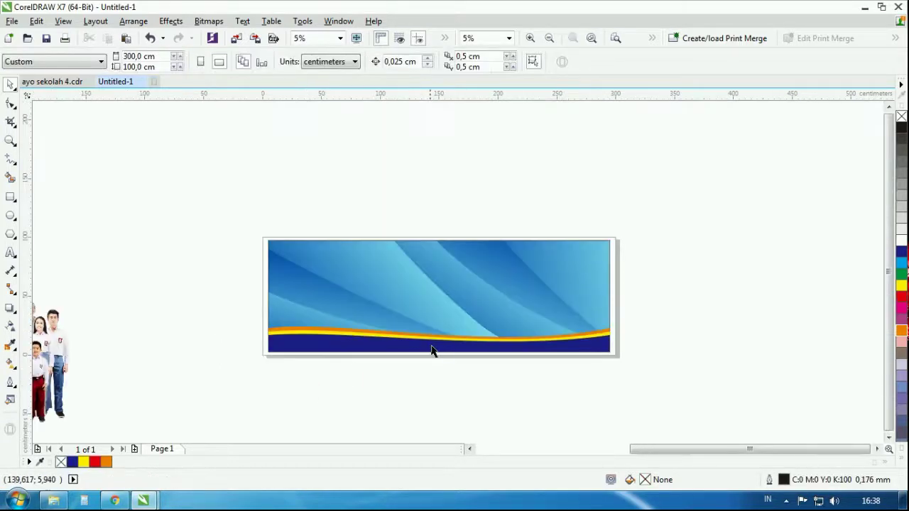
pyautogui.scroll(1, 434, 340)
pyautogui.scroll(-1, 473, 337)
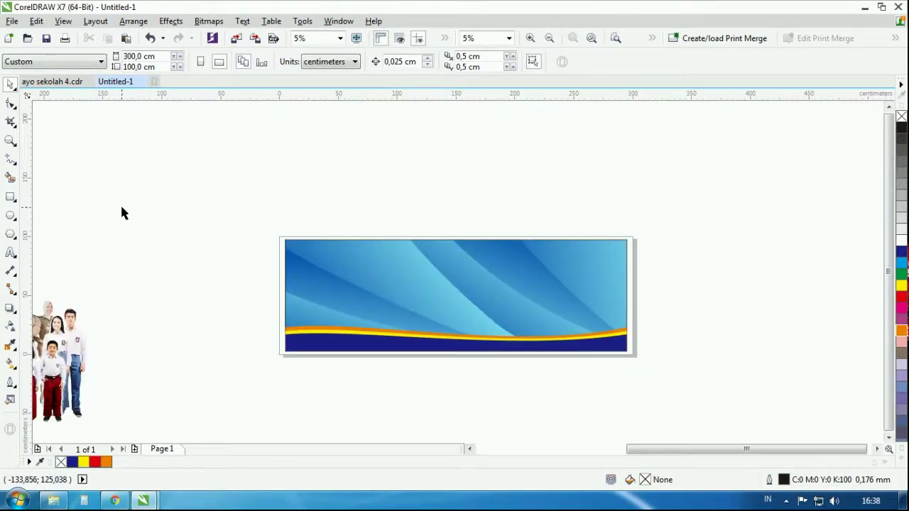
pyautogui.click(10, 197)
# Draw a rectangle at the banner's top left and convert it to curves
pyautogui.scroll(1, 332, 267)
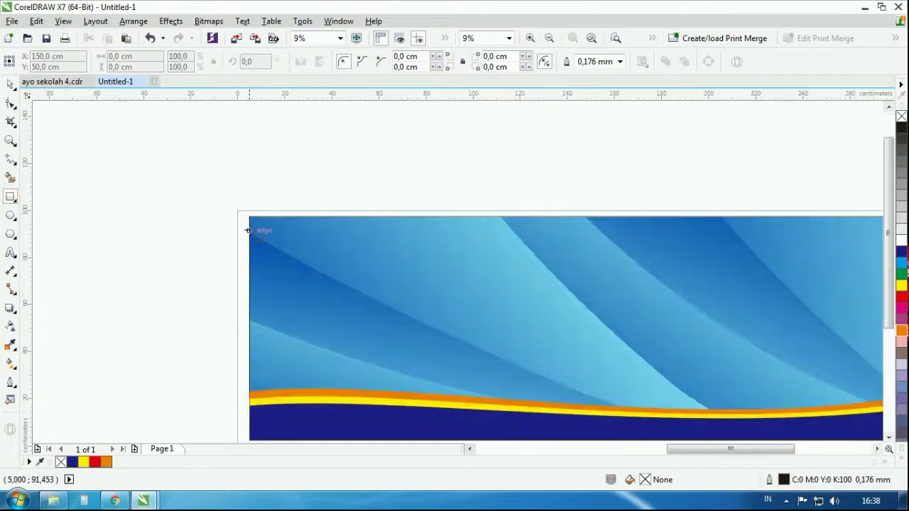
pyautogui.moveTo(249, 216); pyautogui.dragTo(547, 287)
pyautogui.click(10, 84)
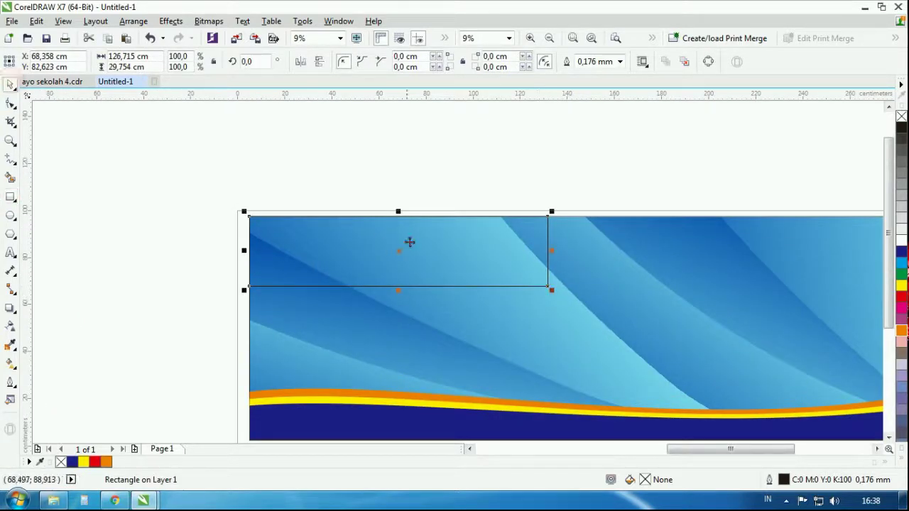
pyautogui.rightClick(410, 241)
pyautogui.click(490, 187)
pyautogui.click(11, 103)
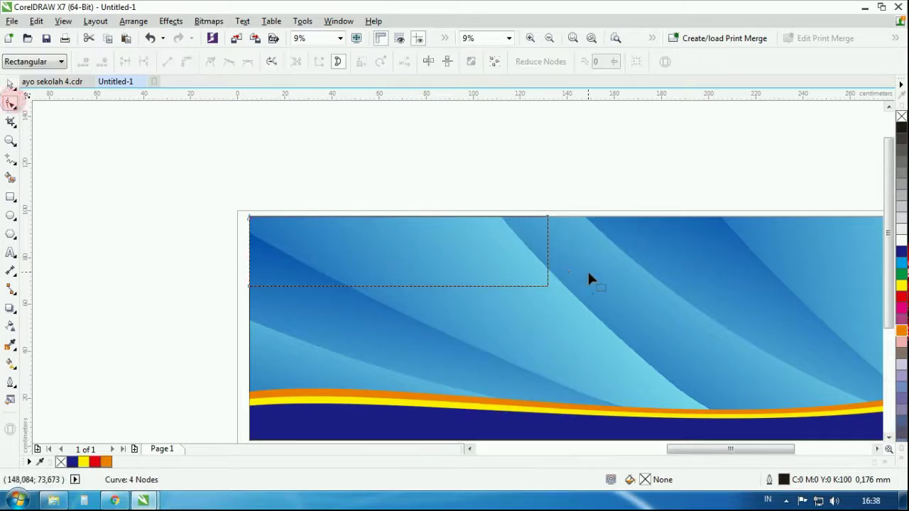
# Pull the shape's top-right node to the right so its edge slants
pyautogui.rightClick(532, 254)
pyautogui.click(448, 190)
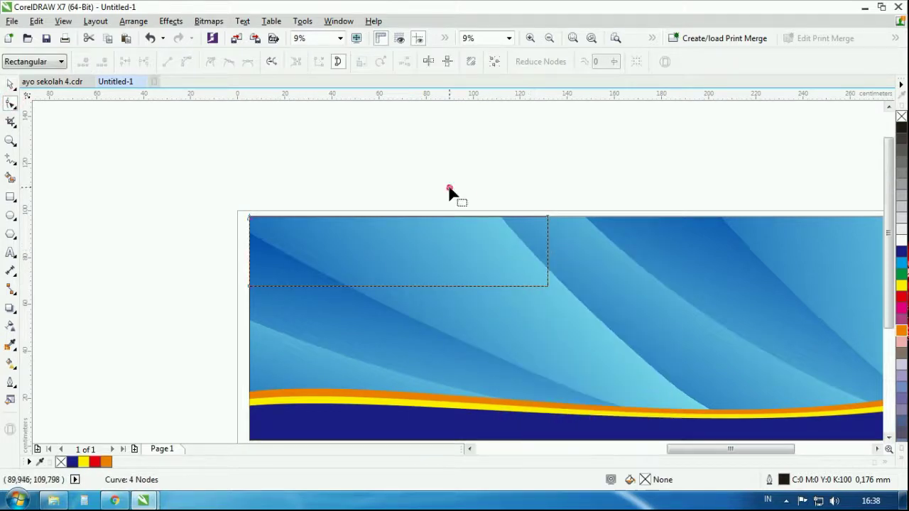
pyautogui.click(11, 83)
pyautogui.rightClick(380, 227)
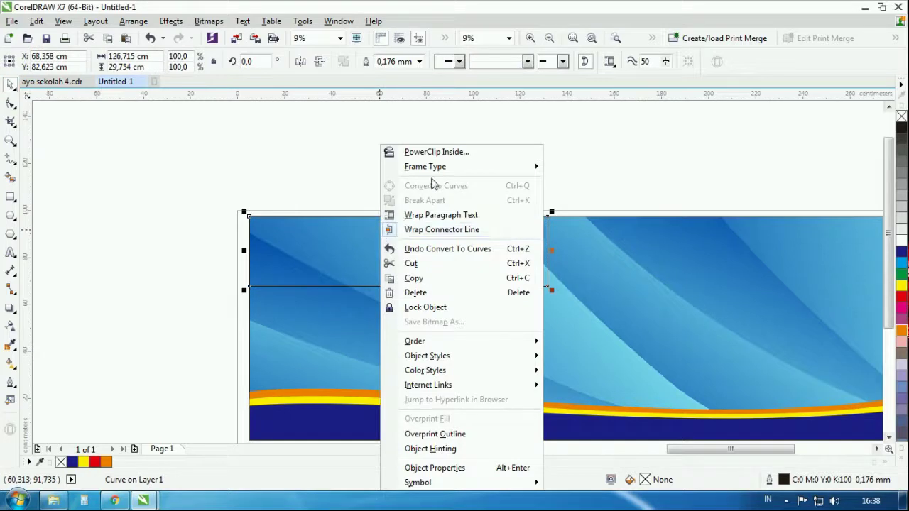
pyautogui.click(258, 188)
pyautogui.click(304, 255)
pyautogui.click(10, 104)
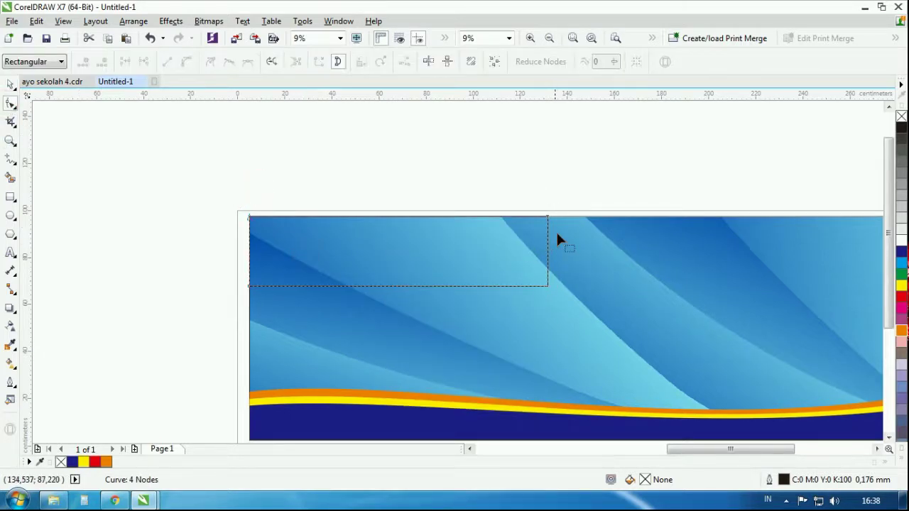
pyautogui.moveTo(547, 216); pyautogui.dragTo(625, 223)
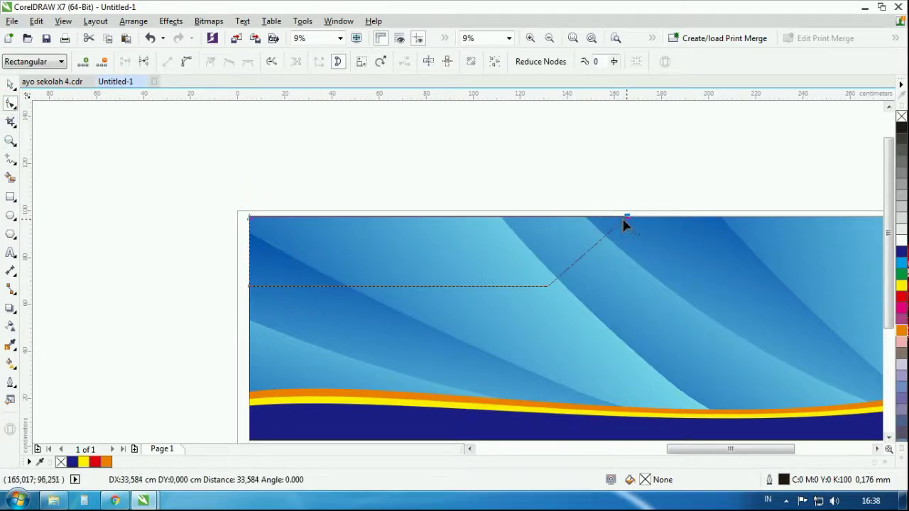
pyautogui.press('space')
# Shift the slanted shape about 11 cm right and stretch its left side to the banner edge
pyautogui.scroll(-2, 495, 248)
pyautogui.scroll(3, 495, 245)
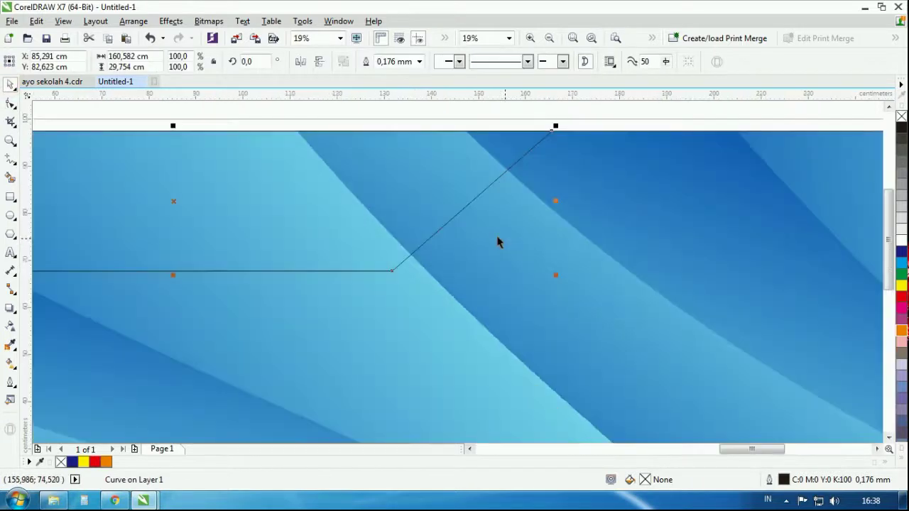
pyautogui.moveTo(447, 207); pyautogui.dragTo(501, 207)
pyautogui.scroll(-2, 522, 239)
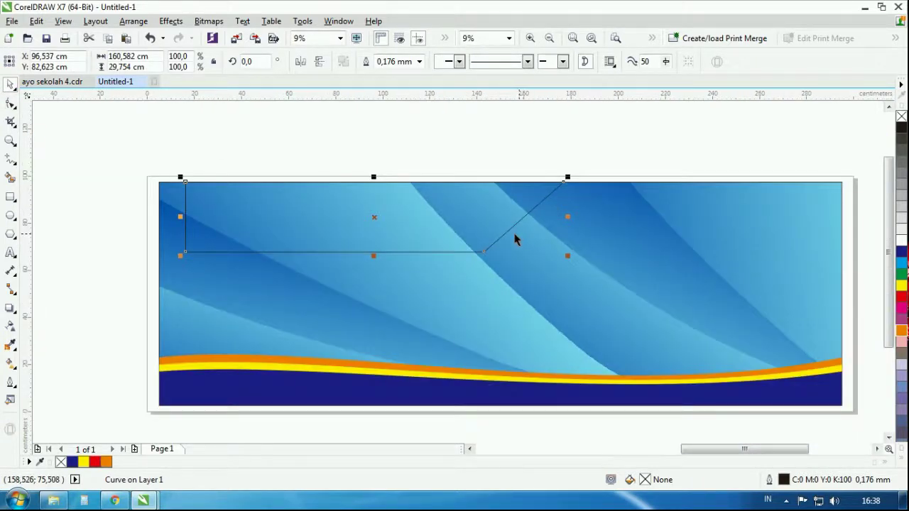
pyautogui.moveTo(181, 216); pyautogui.dragTo(161, 213)
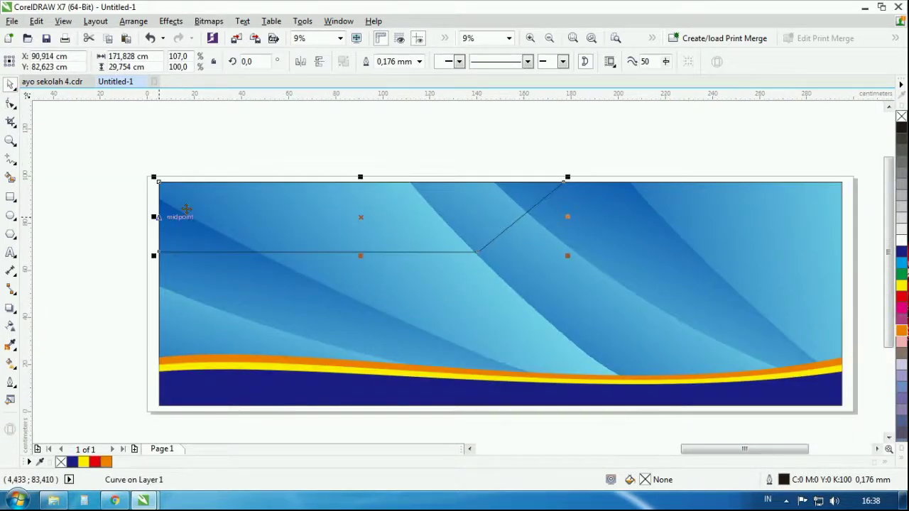
pyautogui.click(331, 138)
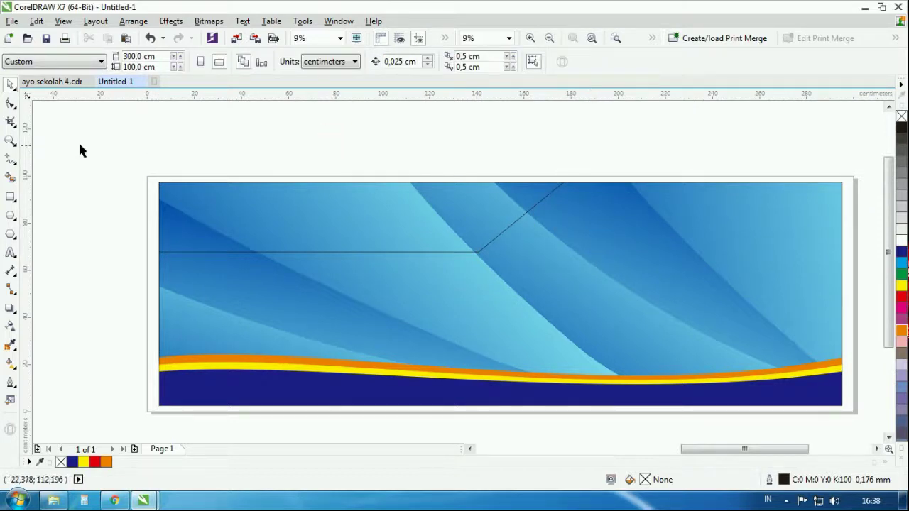
pyautogui.click(10, 196)
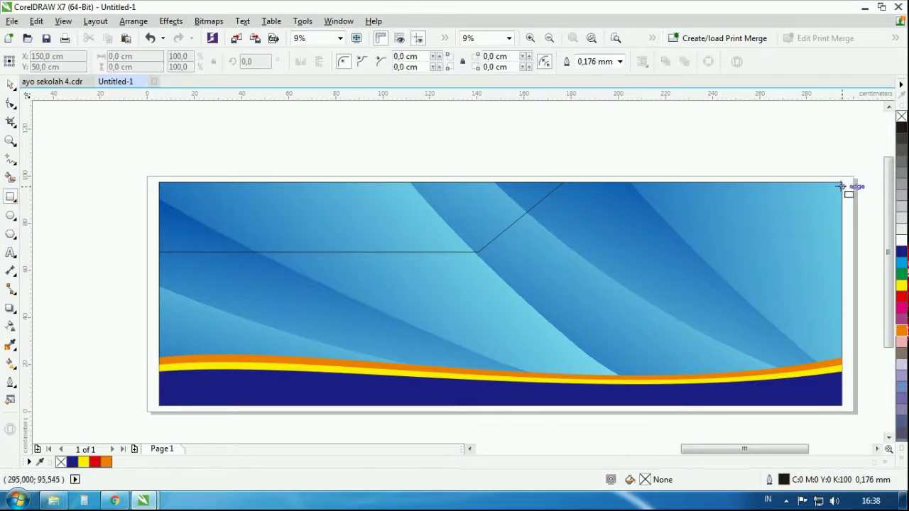
# Draw a yellow strip from the top-right corner and fill the slanted shape navy
pyautogui.moveTo(842, 183); pyautogui.dragTo(494, 239)
pyautogui.click(11, 84)
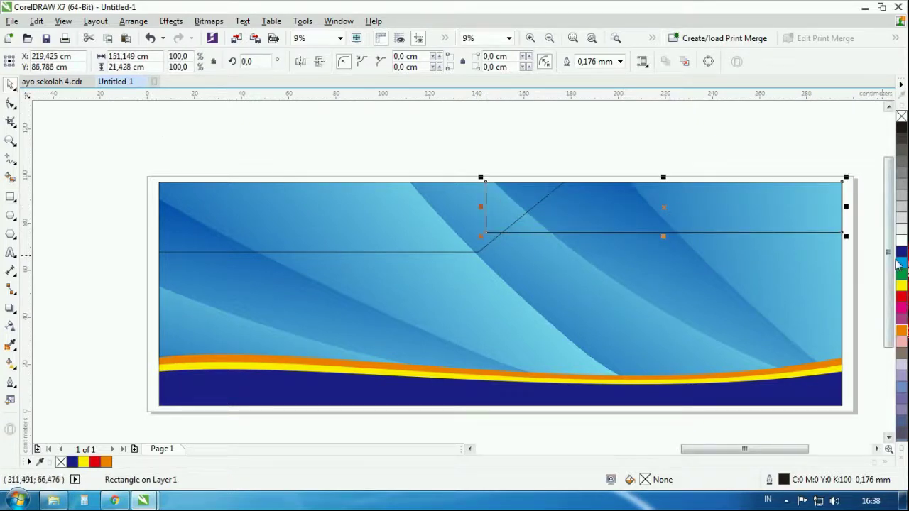
pyautogui.click(395, 201)
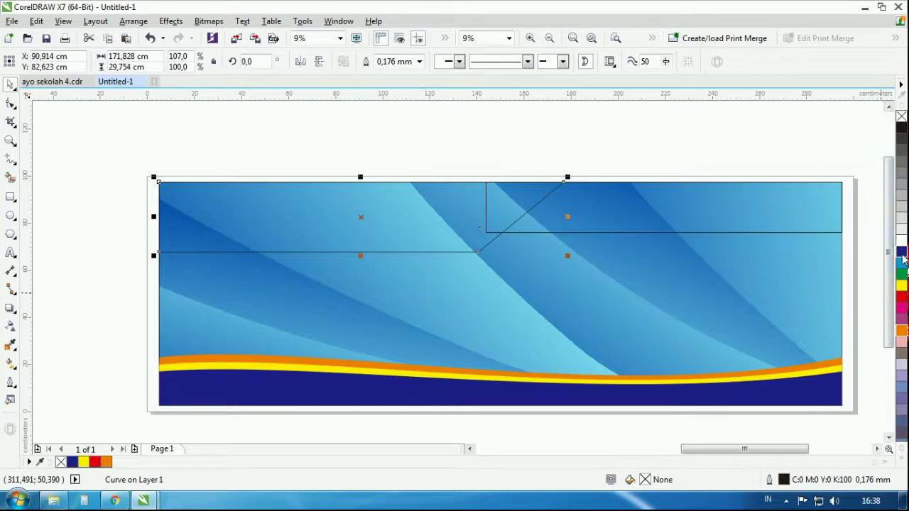
pyautogui.click(902, 254)
pyautogui.click(628, 205)
pyautogui.click(901, 286)
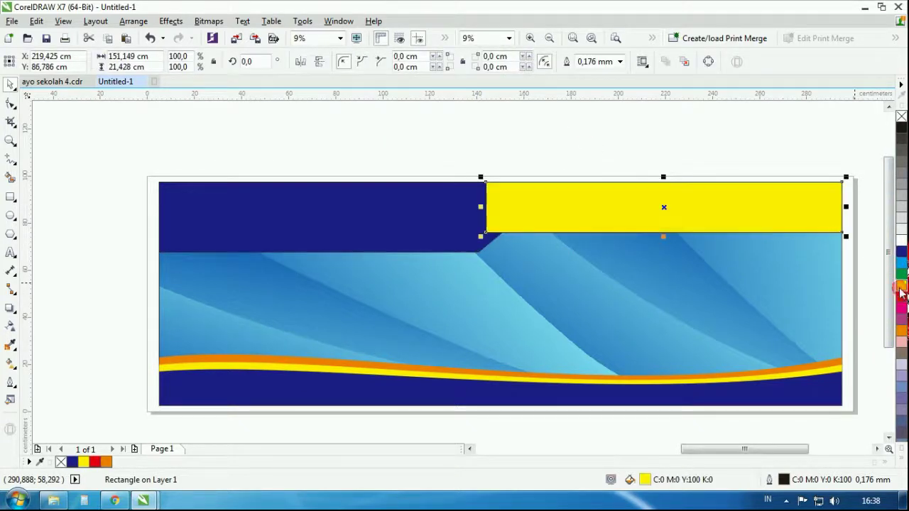
# Bring the navy slanted shape in front of the yellow strip
pyautogui.click(243, 192)
pyautogui.hotkey('shift', 'pageup')
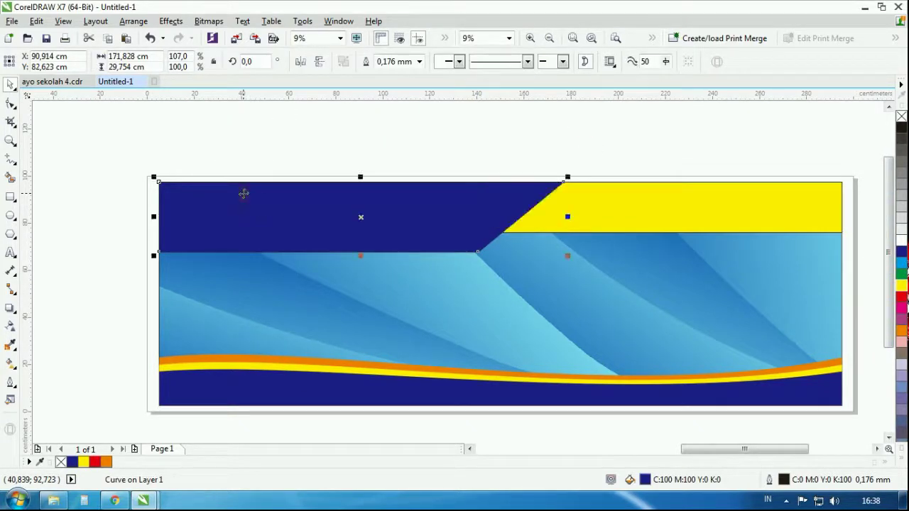
pyautogui.click(496, 141)
pyautogui.click(527, 193)
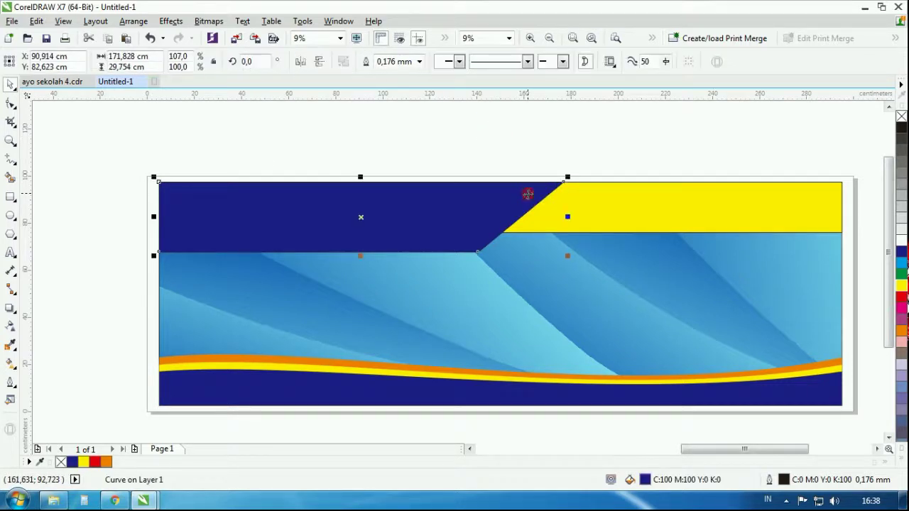
pyautogui.click(713, 205)
pyautogui.click(12, 363)
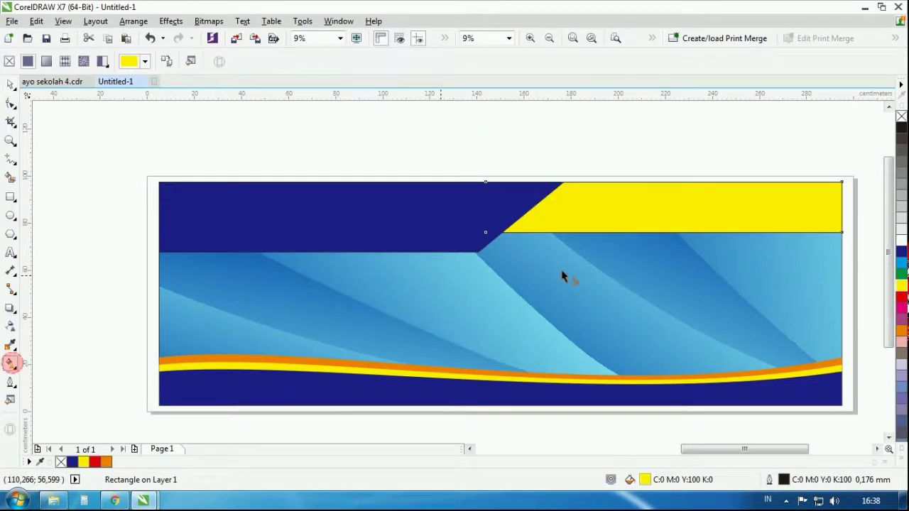
# Apply a black-to-orange fountain fill across the top-right strip, shifting both gradient nodes left
pyautogui.moveTo(775, 210); pyautogui.dragTo(585, 210)
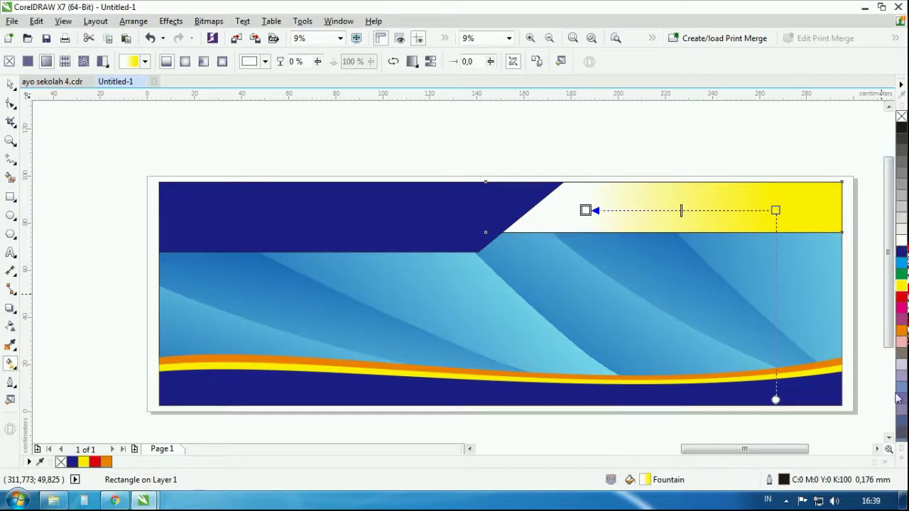
pyautogui.click(902, 463)
pyautogui.click(889, 153)
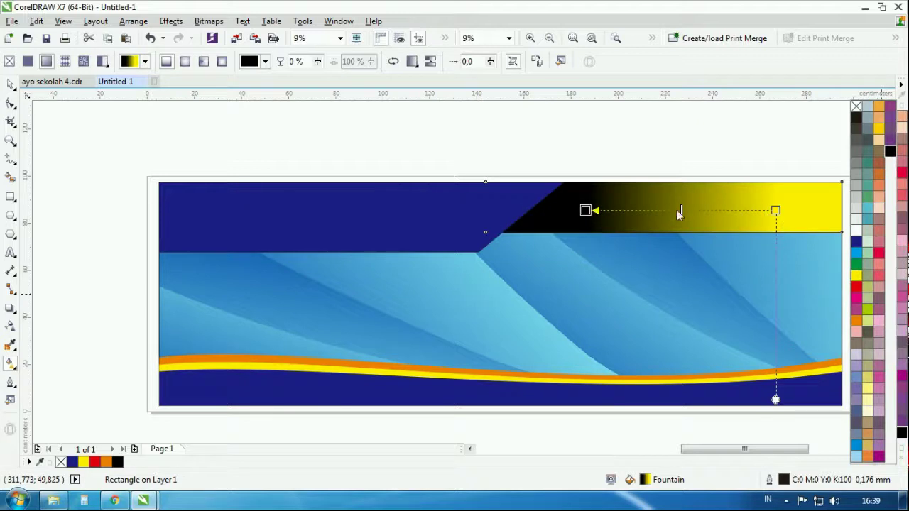
pyautogui.click(585, 209)
pyautogui.moveTo(584, 210); pyautogui.dragTo(535, 210)
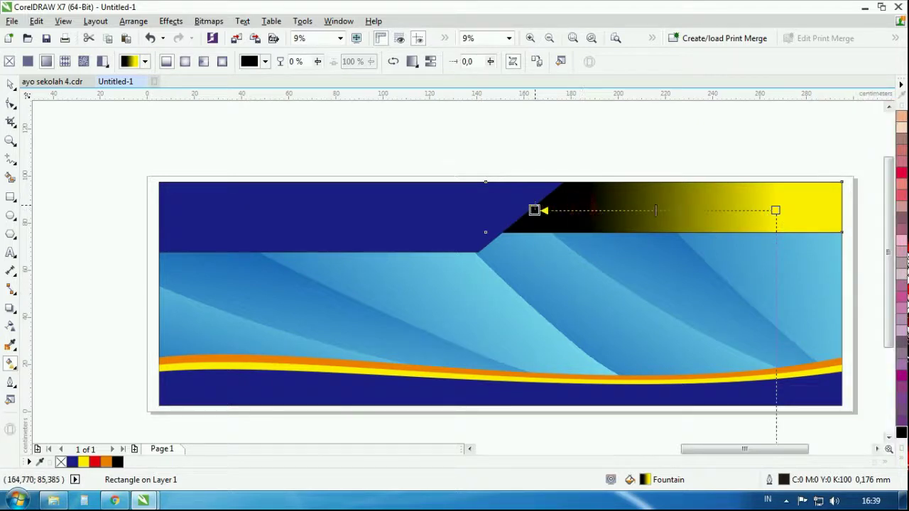
pyautogui.moveTo(776, 210); pyautogui.dragTo(683, 210)
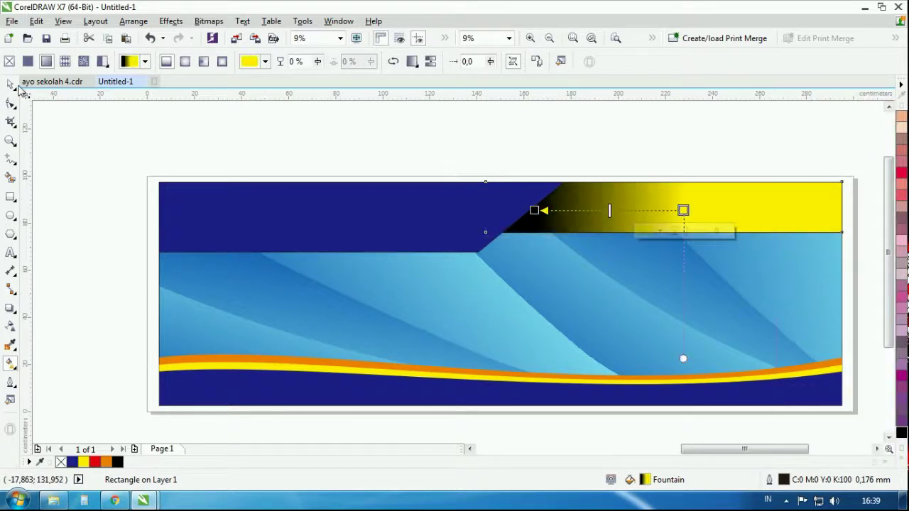
pyautogui.click(106, 463)
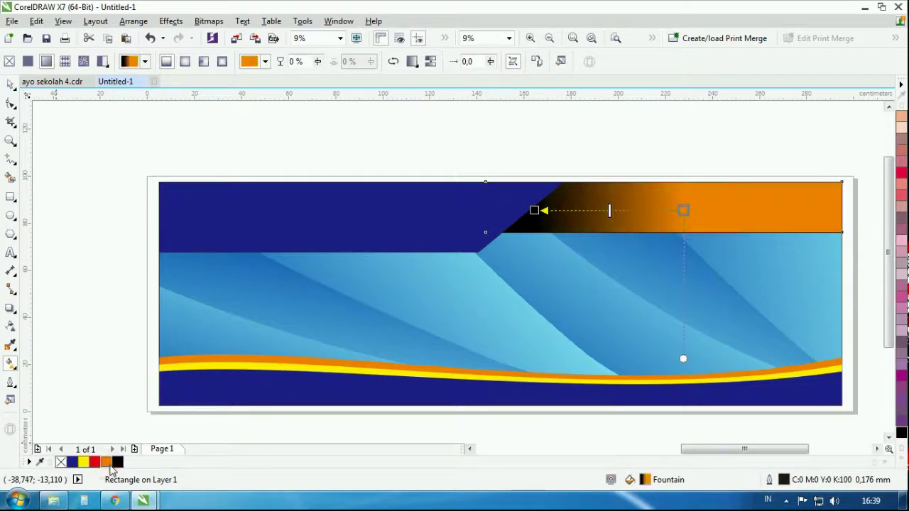
pyautogui.click(11, 84)
pyautogui.click(288, 130)
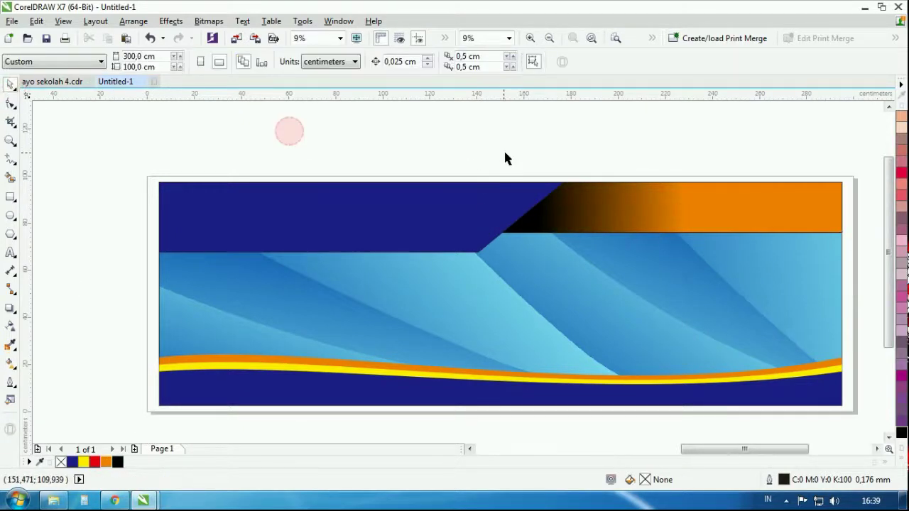
# Type 'RONY TAYLOR' as artistic text and enlarge it
pyautogui.scroll(-2, 503, 148)
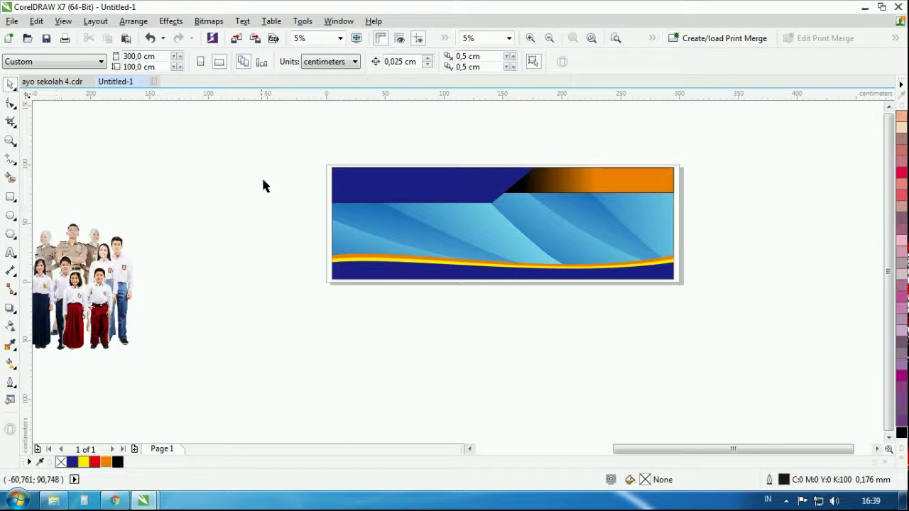
pyautogui.scroll(2, 362, 198)
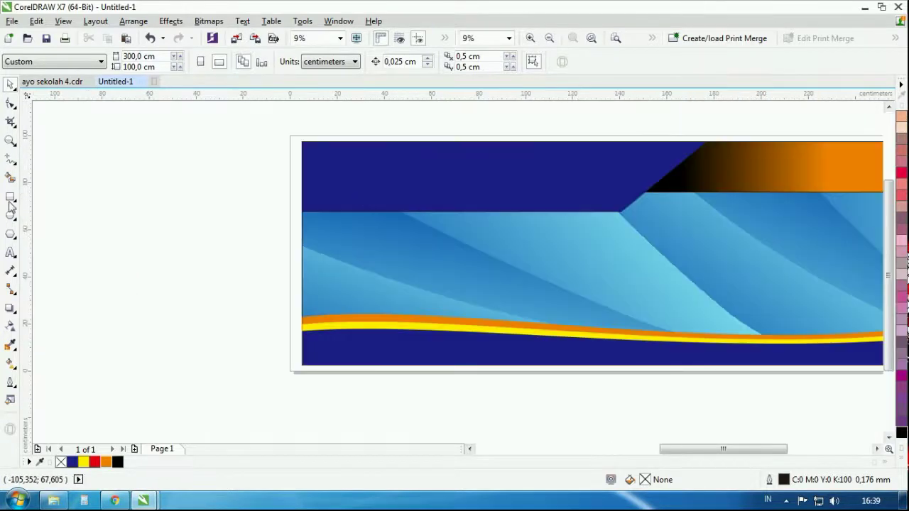
pyautogui.click(10, 252)
pyautogui.click(144, 278)
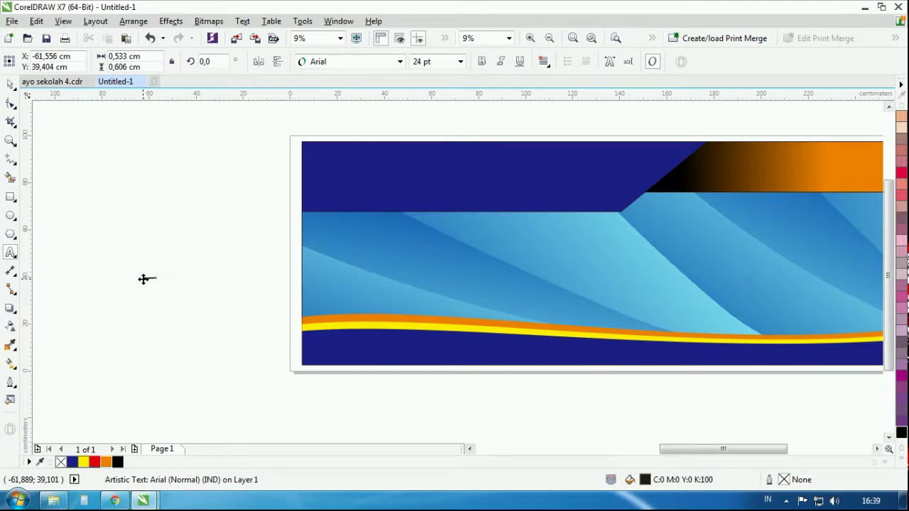
pyautogui.write('RONY TAYLOR')
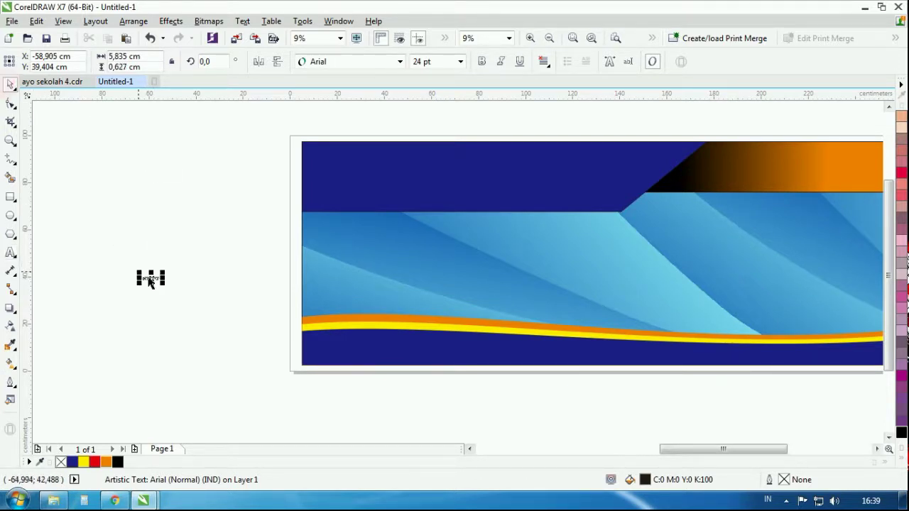
pyautogui.hotkey('ctrl', 'space')
pyautogui.moveTo(206, 270); pyautogui.dragTo(432, 170)
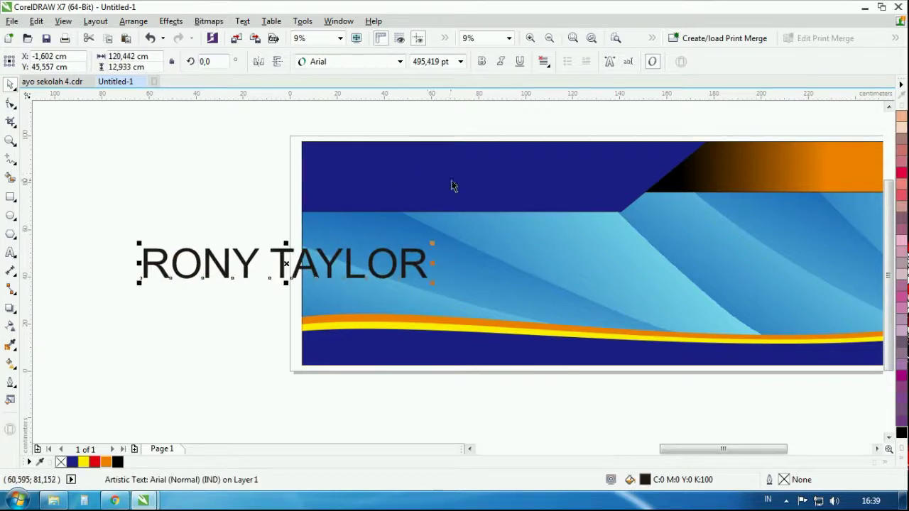
pyautogui.press('F8')
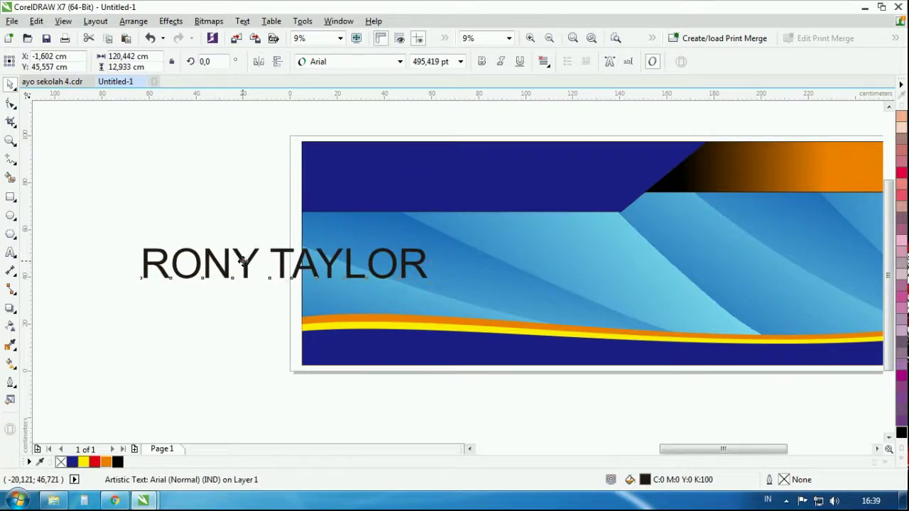
pyautogui.click(233, 264)
pyautogui.moveTo(234, 264); pyautogui.dragTo(255, 264)
pyautogui.write('I')
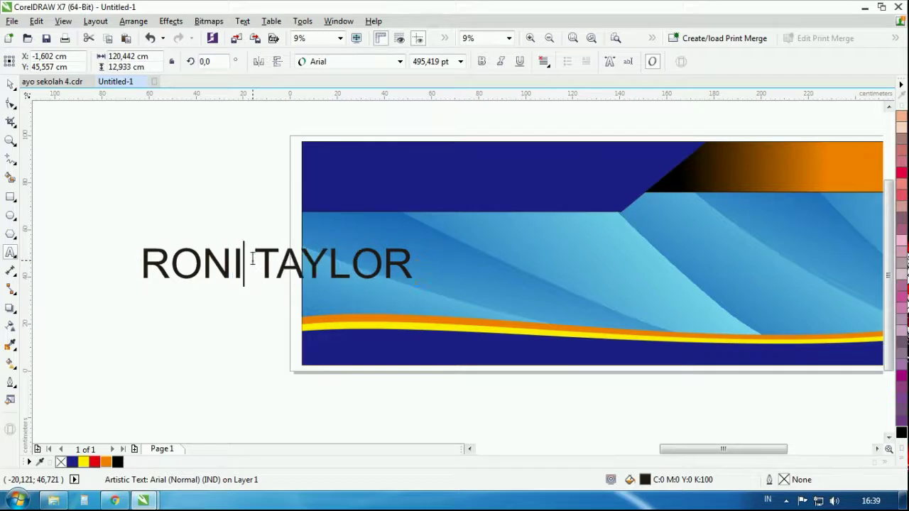
pyautogui.hotkey('ctrl', 'space')
pyautogui.click(345, 61)
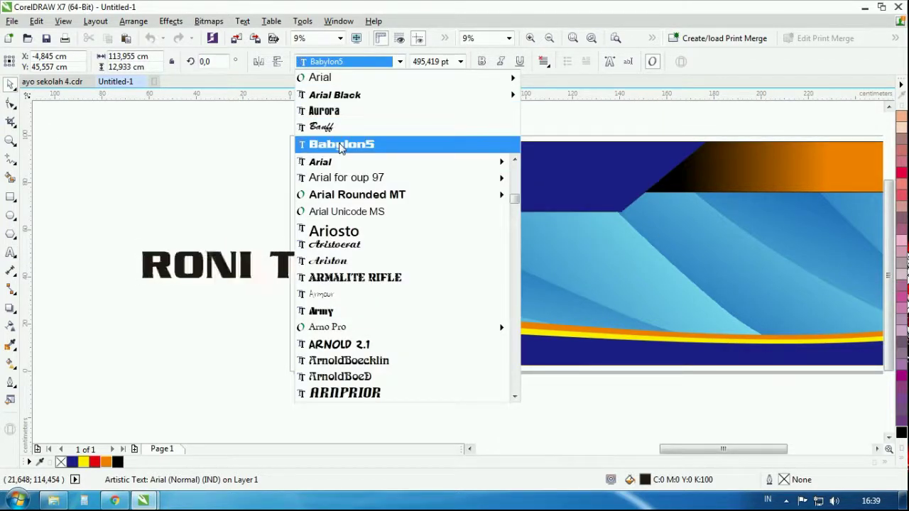
# Apply the Babylon5 font to the title
pyautogui.scroll(-2, 360, 270)
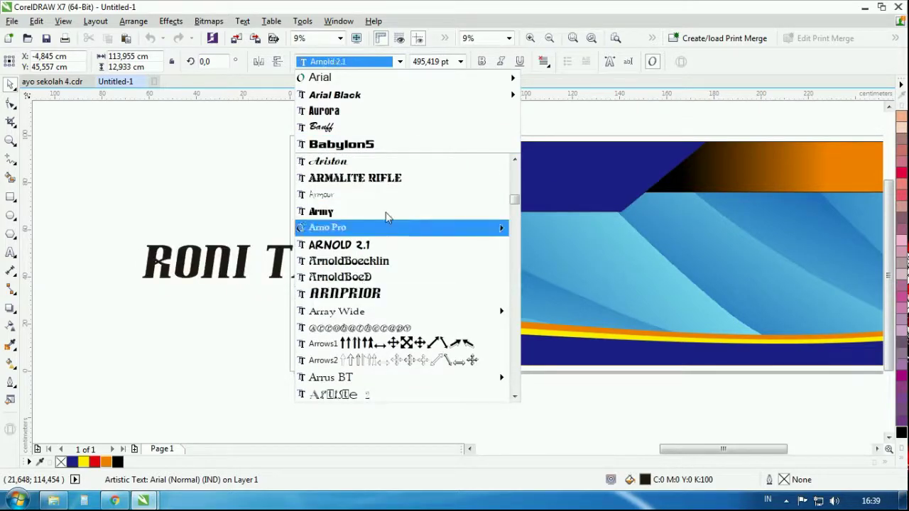
pyautogui.scroll(-7, 376, 264)
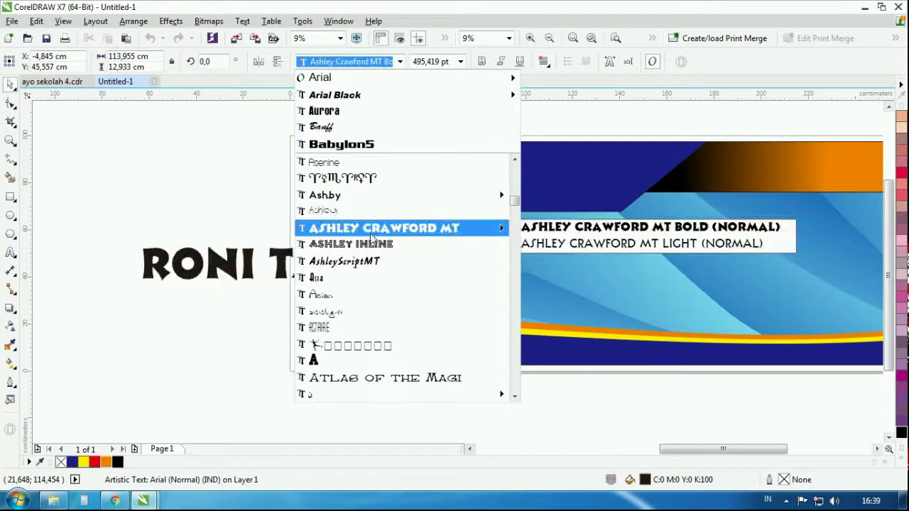
pyautogui.scroll(-4, 369, 284)
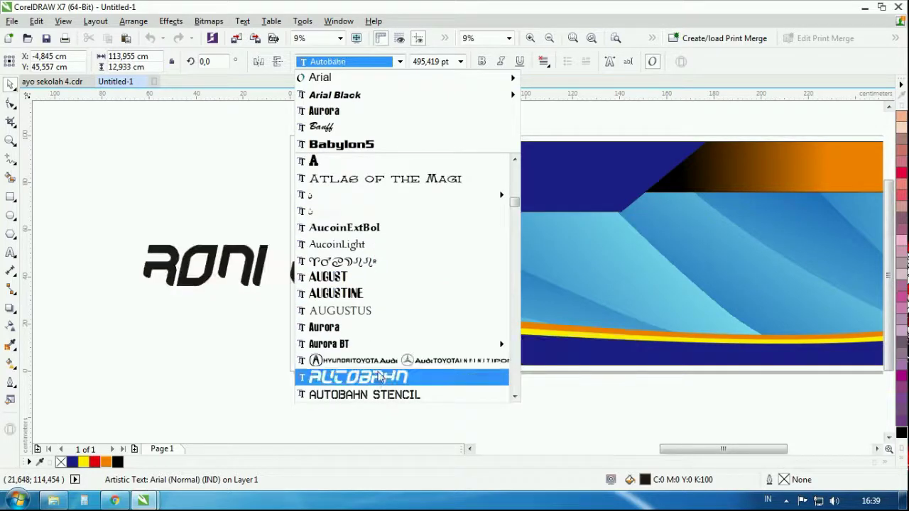
pyautogui.scroll(-1, 381, 377)
pyautogui.scroll(-2, 401, 266)
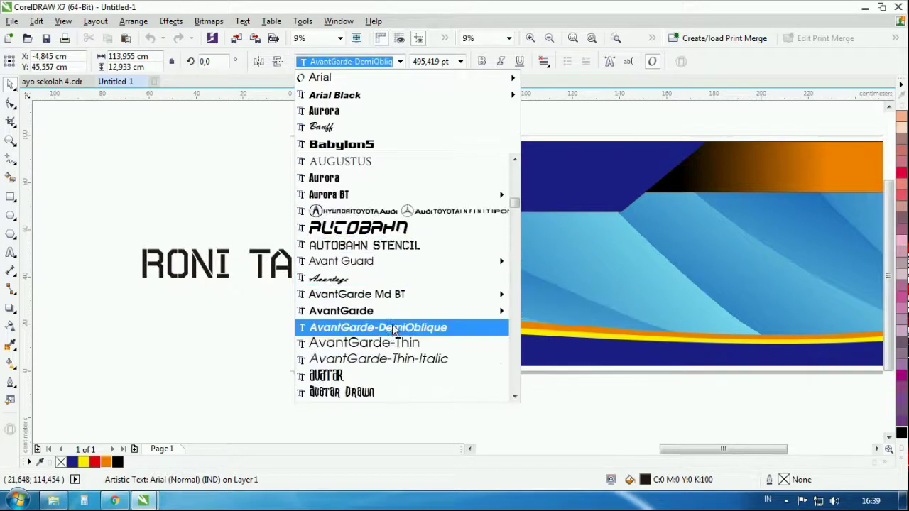
pyautogui.scroll(-3, 394, 330)
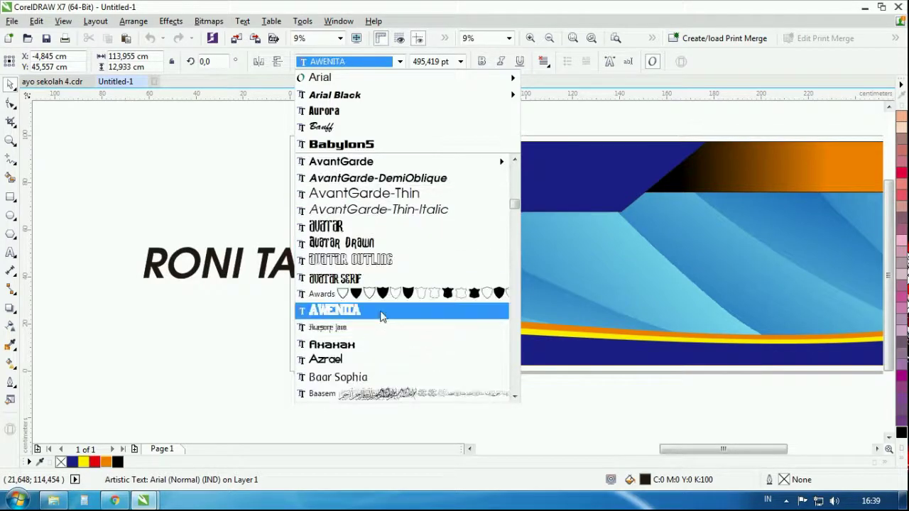
pyautogui.scroll(-3, 381, 316)
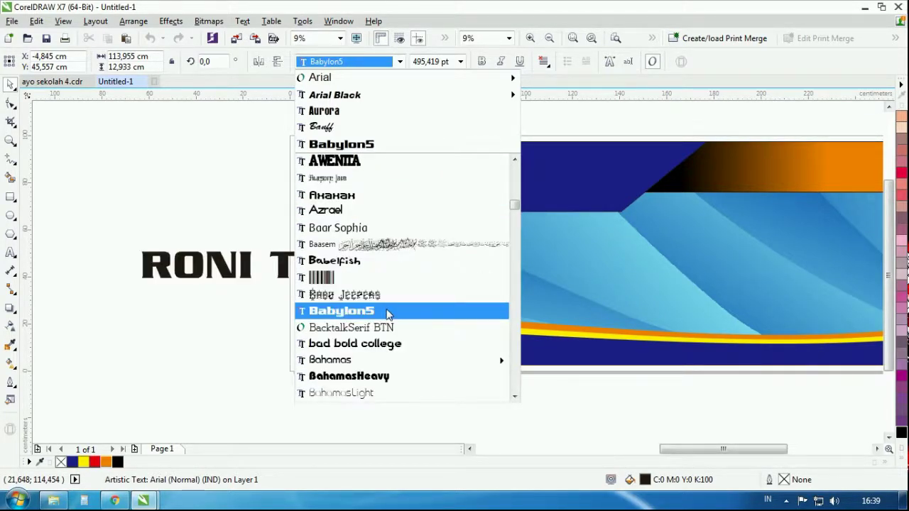
pyautogui.click(387, 314)
# Move the title onto the top navy band and stretch it taller and narrower
pyautogui.moveTo(344, 263); pyautogui.dragTo(523, 166)
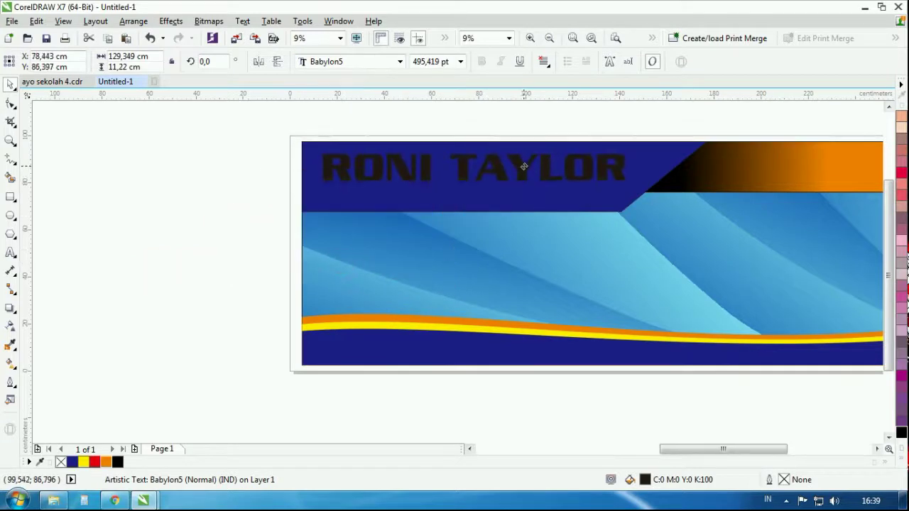
pyautogui.moveTo(478, 187); pyautogui.dragTo(479, 198)
pyautogui.moveTo(630, 174); pyautogui.dragTo(607, 175)
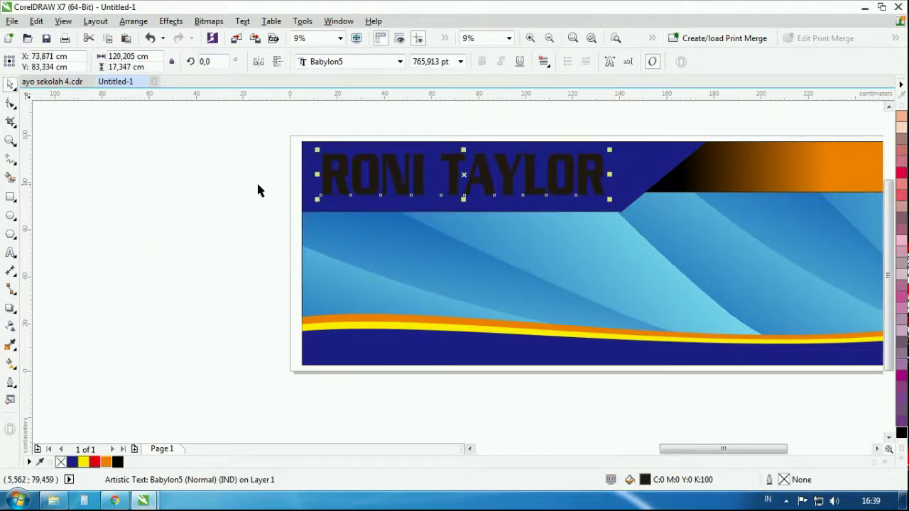
# Fill the RONI TAYLOR title yellow
pyautogui.click(199, 183)
pyautogui.click(376, 176)
pyautogui.scroll(3, 383, 167)
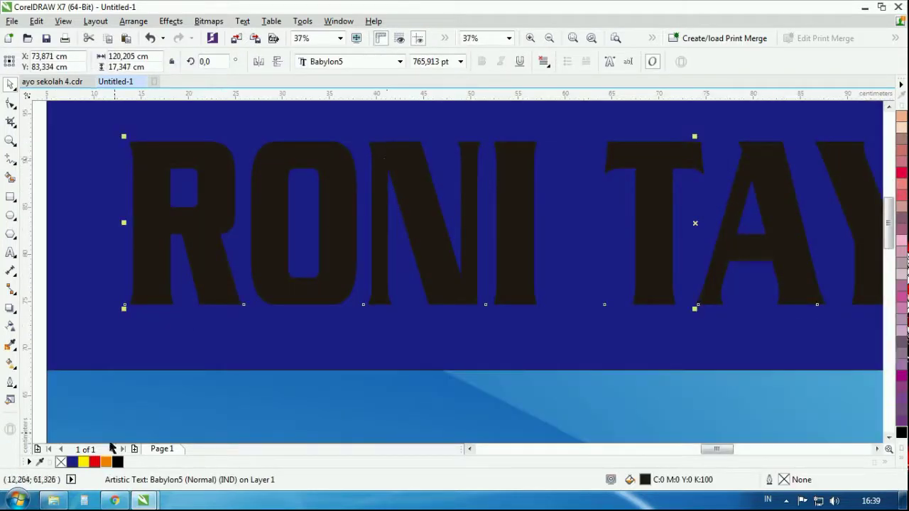
pyautogui.click(83, 461)
# Add a black outside contour with round corners and 0.754 cm offset to the title
pyautogui.click(14, 317)
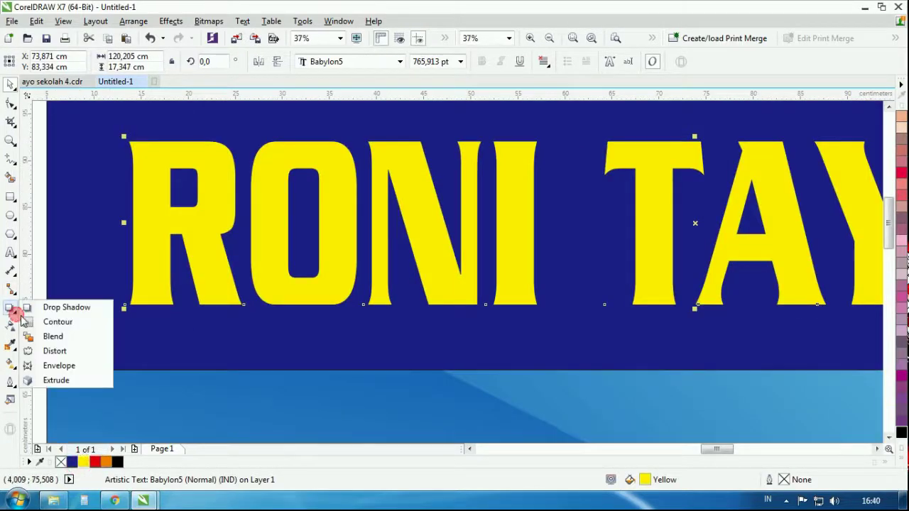
pyautogui.click(44, 320)
pyautogui.click(326, 62)
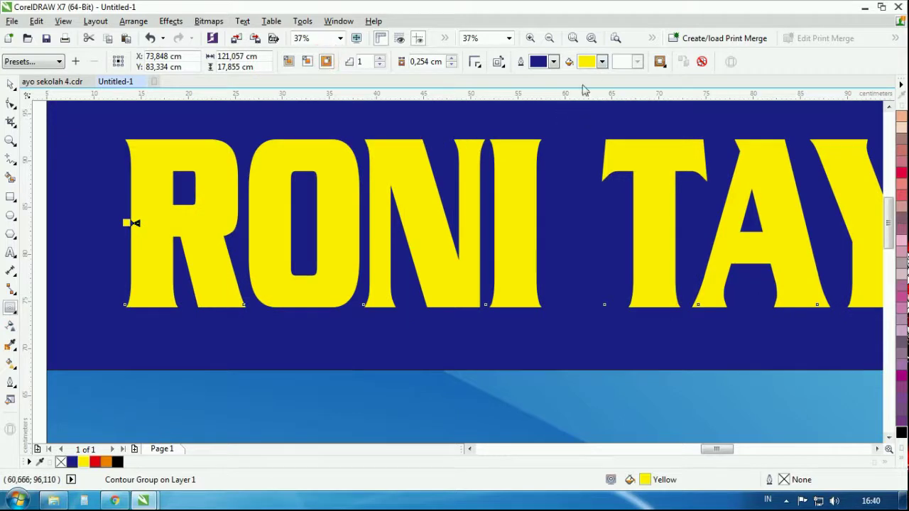
pyautogui.click(603, 61)
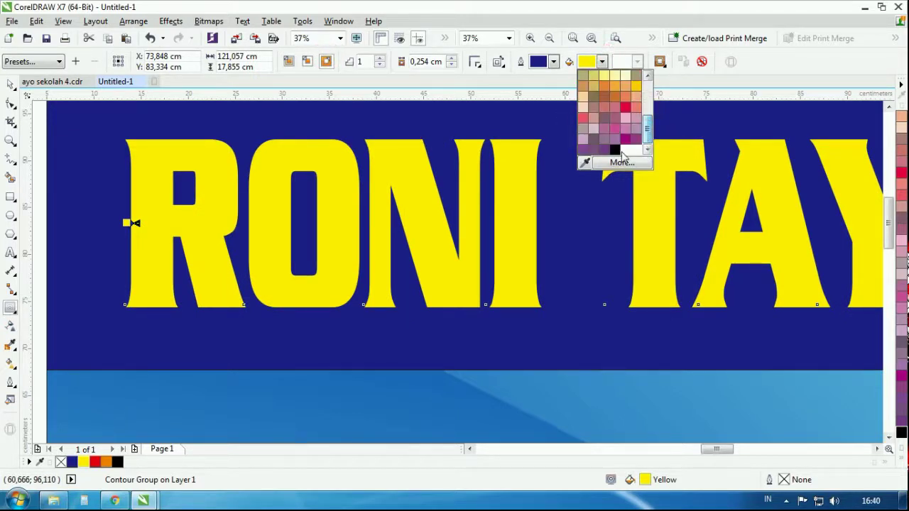
pyautogui.click(619, 153)
pyautogui.click(475, 61)
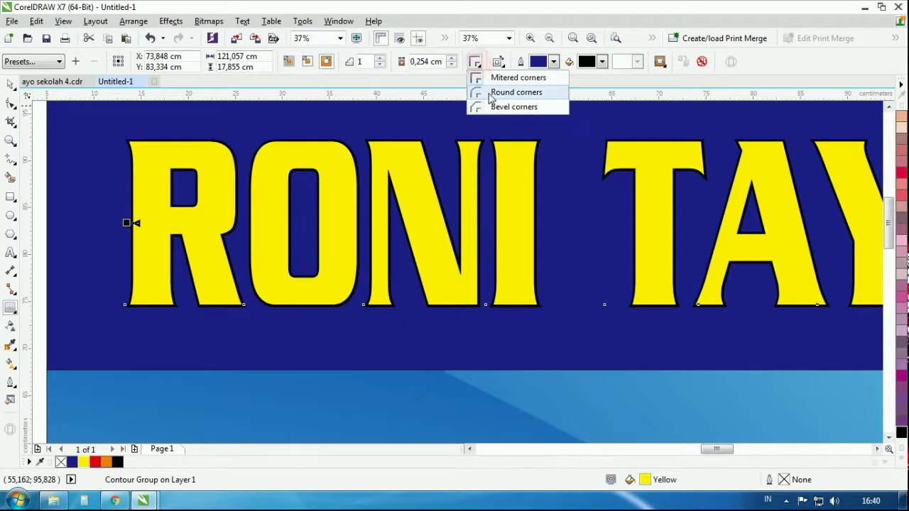
pyautogui.click(497, 91)
pyautogui.click(452, 58)
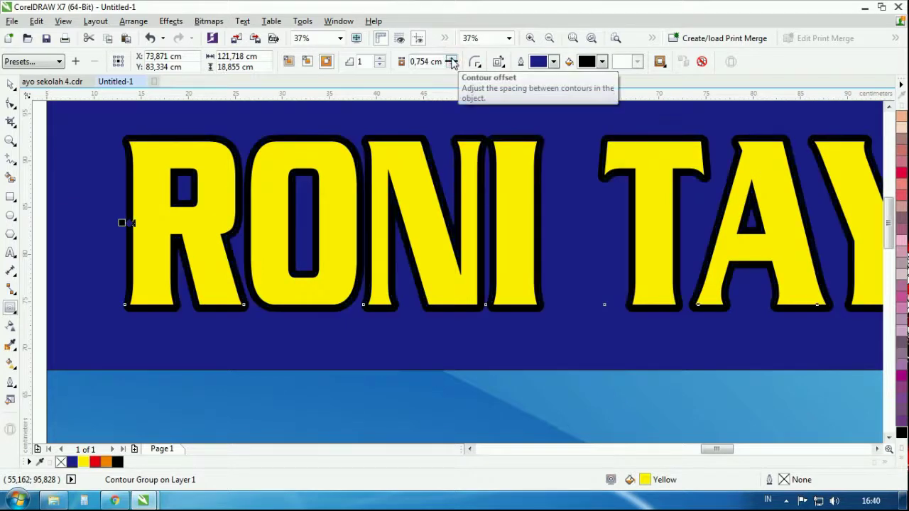
pyautogui.click(10, 84)
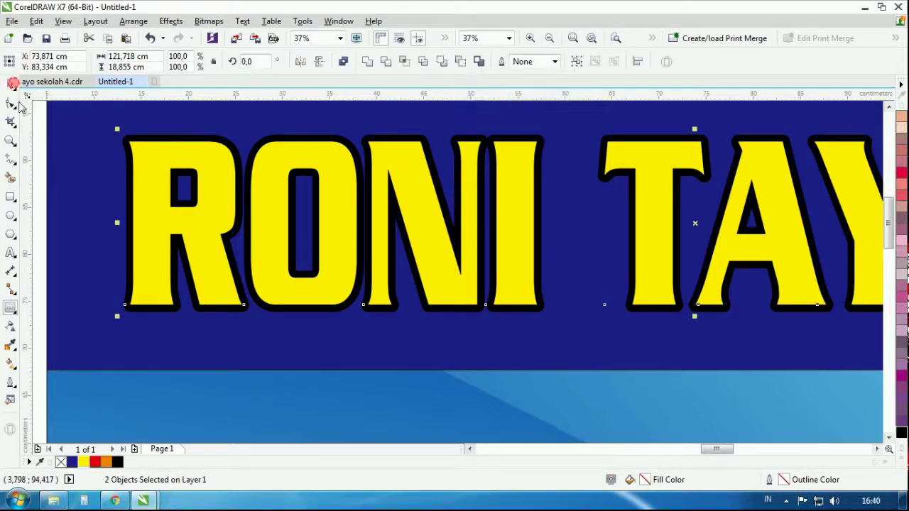
# Add a red outside contour around the title's black contour
pyautogui.click(77, 244)
pyautogui.click(154, 135)
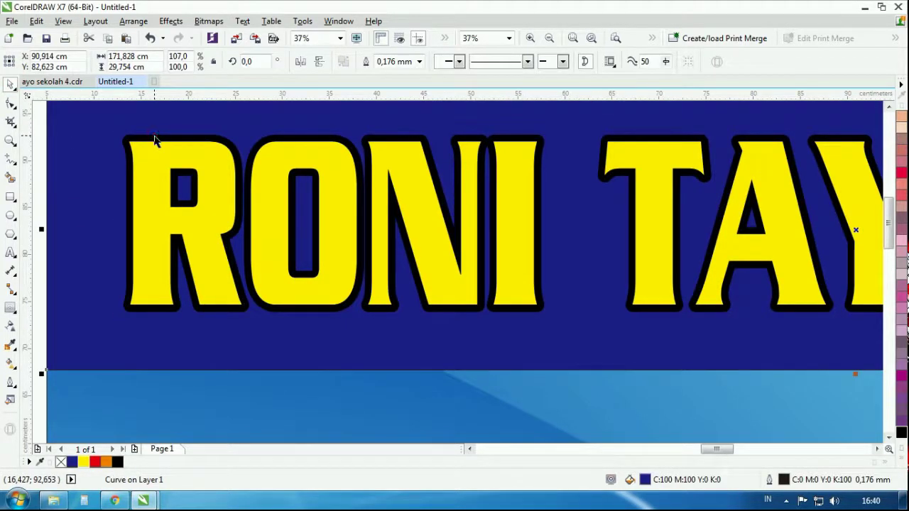
pyautogui.click(10, 308)
pyautogui.click(326, 61)
pyautogui.click(601, 61)
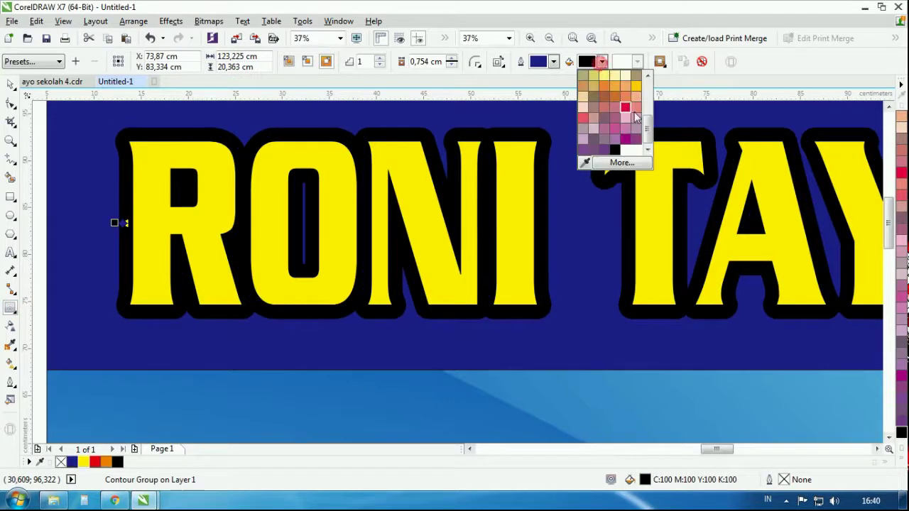
pyautogui.scroll(2, 627, 106)
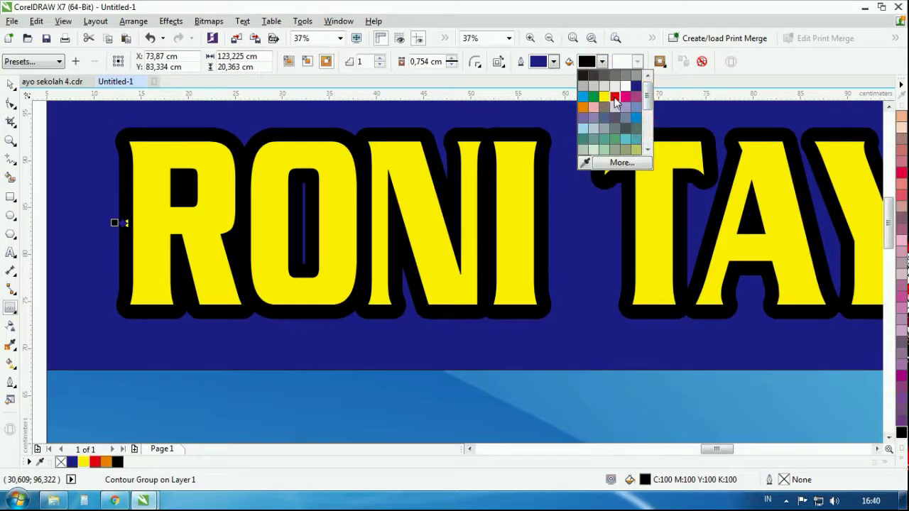
pyautogui.click(614, 96)
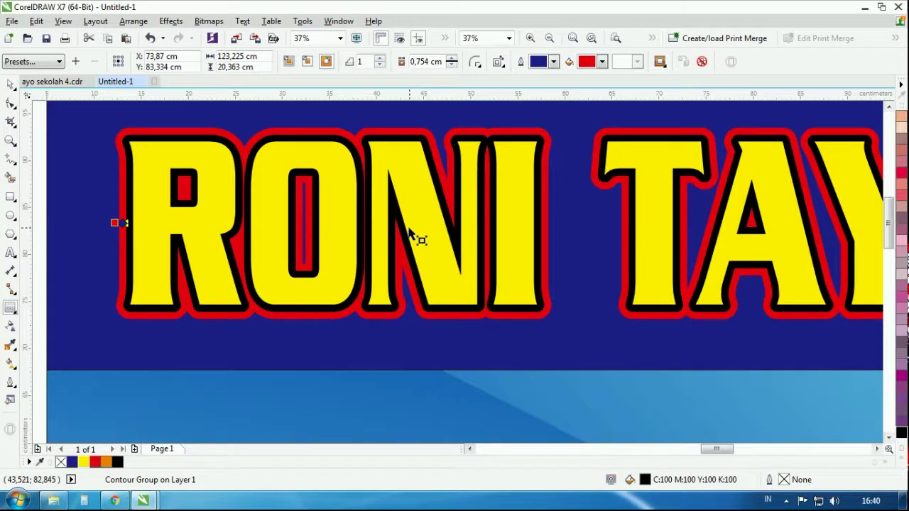
pyautogui.hotkey('ctrl', 'k')
# Add a white outermost contour around the title's red contour
pyautogui.click(11, 84)
pyautogui.click(69, 178)
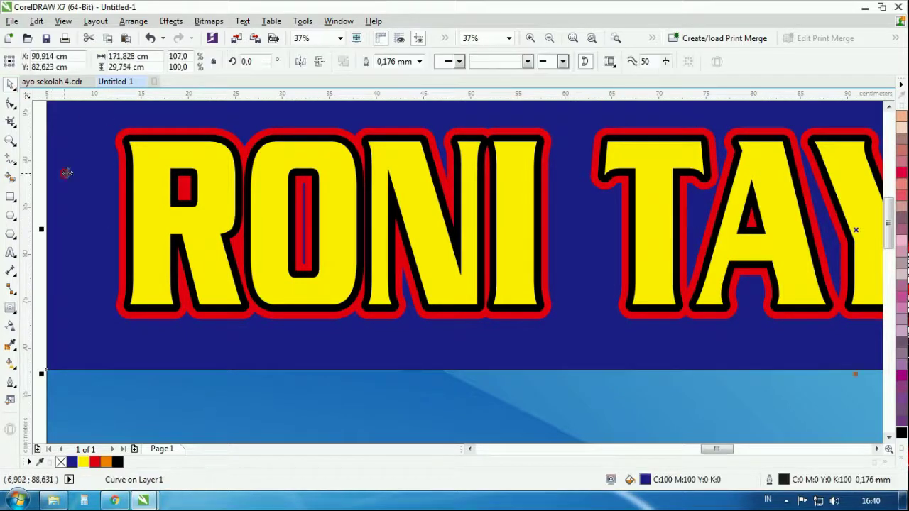
pyautogui.click(152, 133)
pyautogui.click(10, 308)
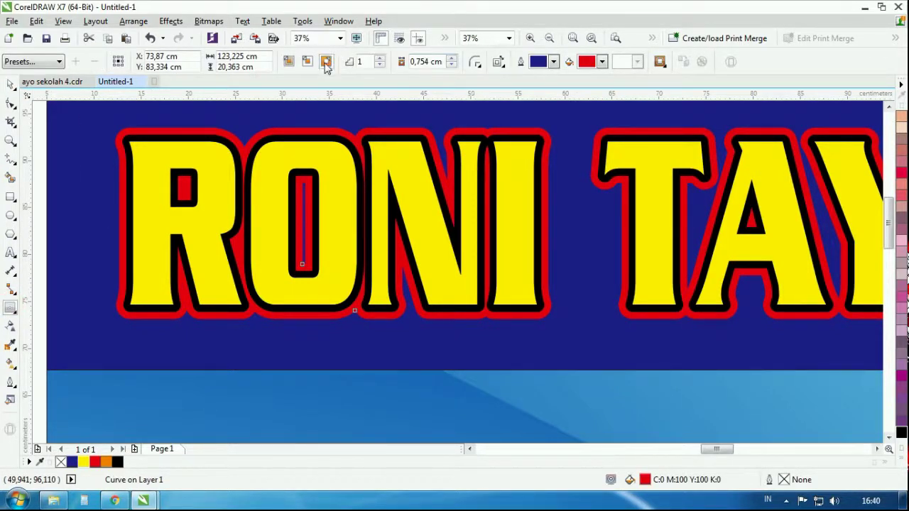
pyautogui.click(325, 63)
pyautogui.click(602, 62)
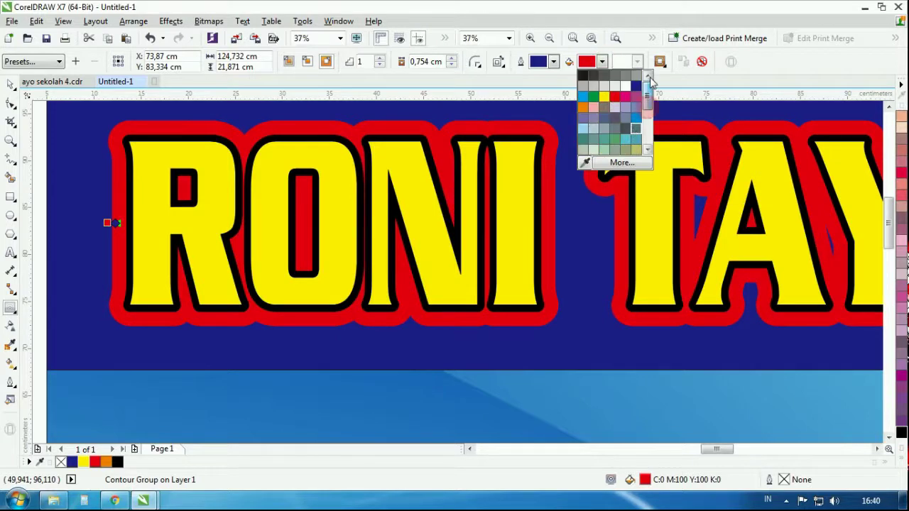
pyautogui.click(624, 89)
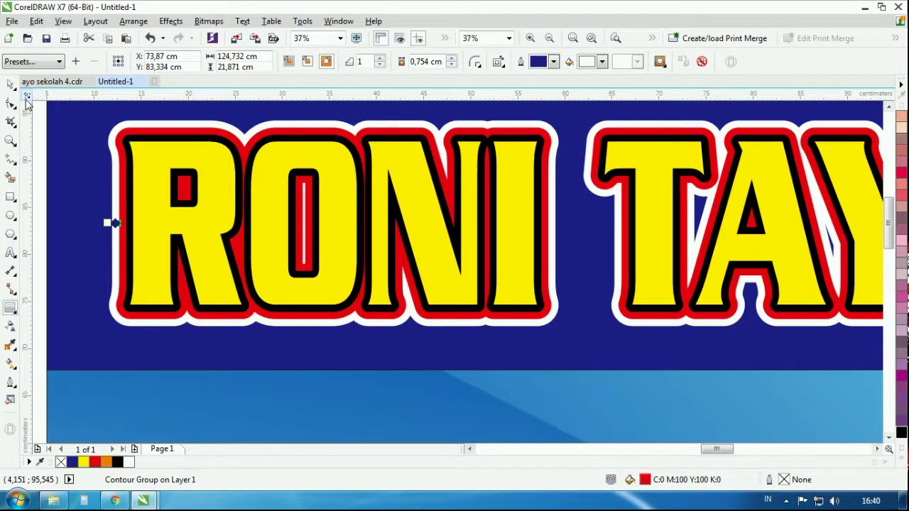
# Select the RONI TAYLOR lettering and bring up the Drop Shadow preset list
pyautogui.click(11, 84)
pyautogui.click(146, 377)
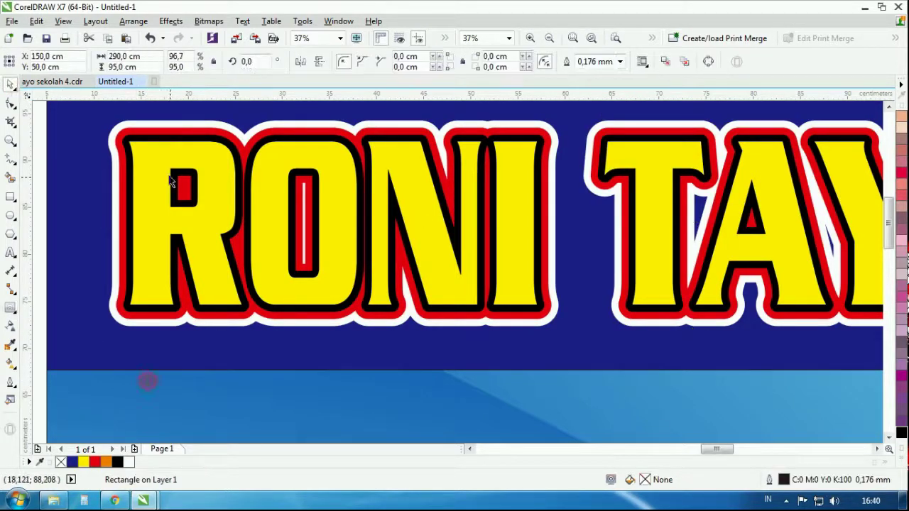
pyautogui.click(152, 127)
pyautogui.click(13, 309)
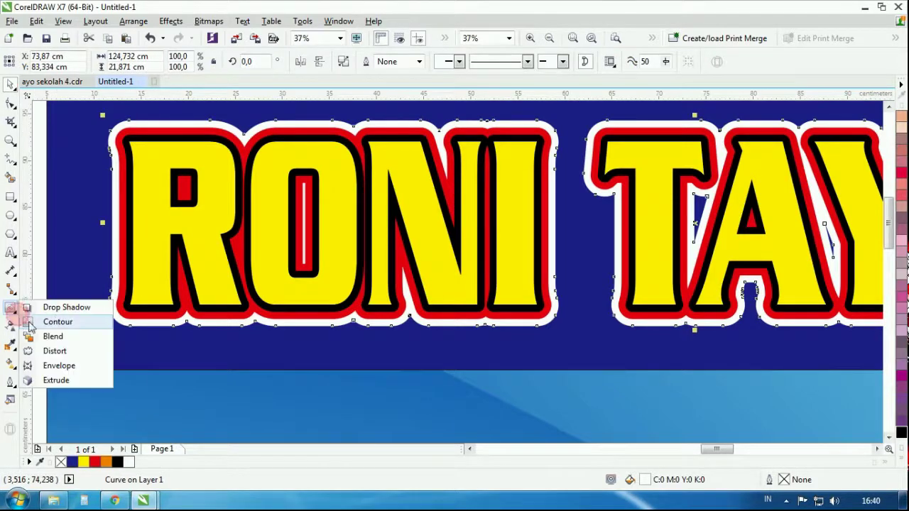
pyautogui.click(32, 304)
pyautogui.click(42, 62)
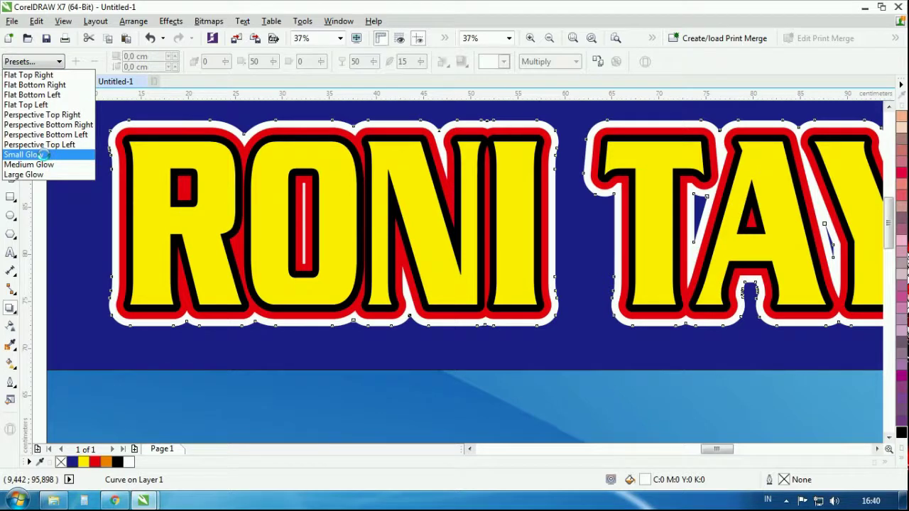
# Apply the Small Glow shadow preset to the title in black with feathering 5
pyautogui.click(25, 155)
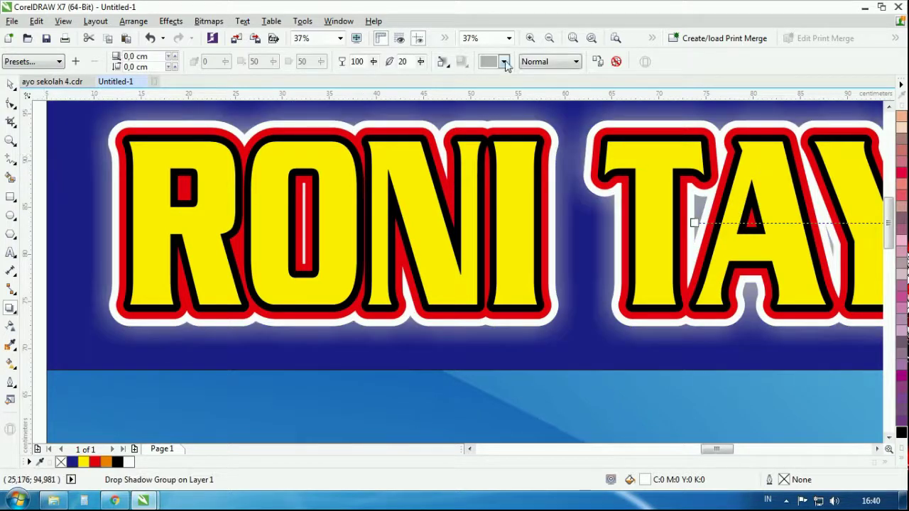
pyautogui.click(506, 63)
pyautogui.click(495, 150)
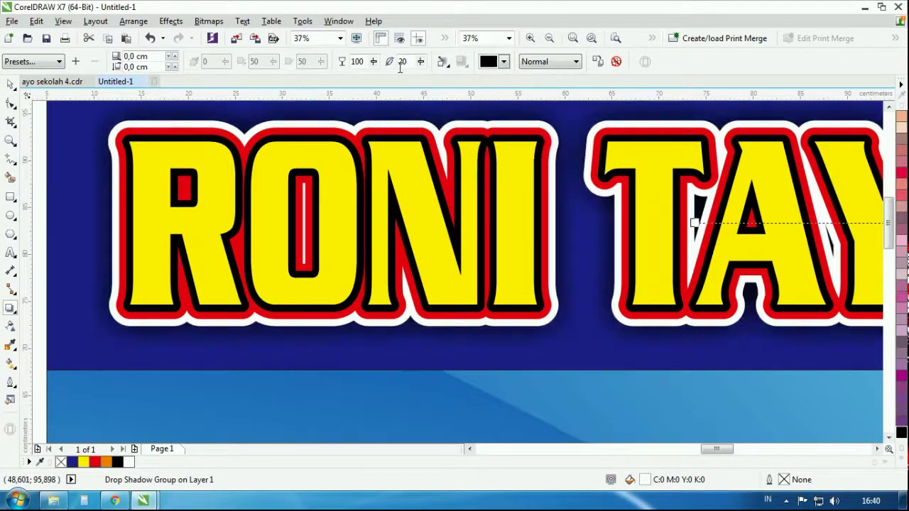
pyautogui.doubleClick(400, 61)
pyautogui.write('5')
pyautogui.press('Return')
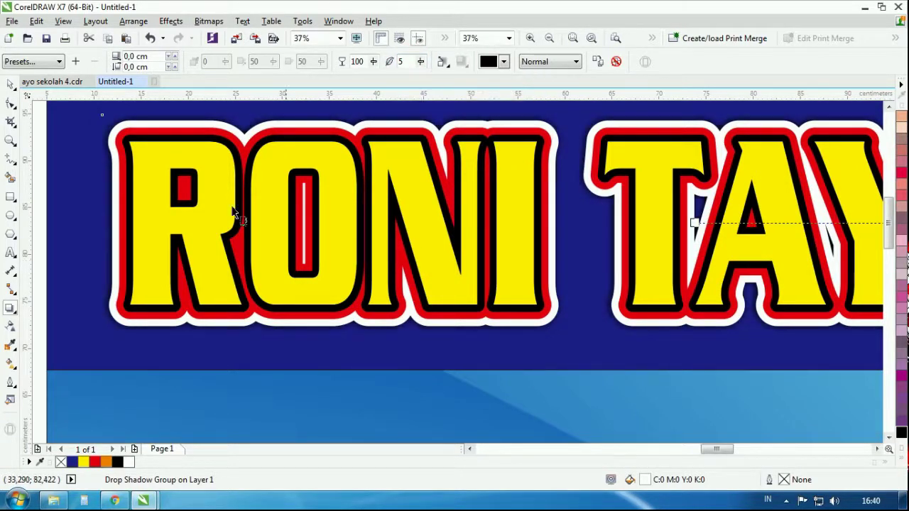
pyautogui.press('space')
# Stretch the orange gradient header band taller, then trim its bottom edge up slightly
pyautogui.scroll(-5, 290, 196)
pyautogui.click(449, 126)
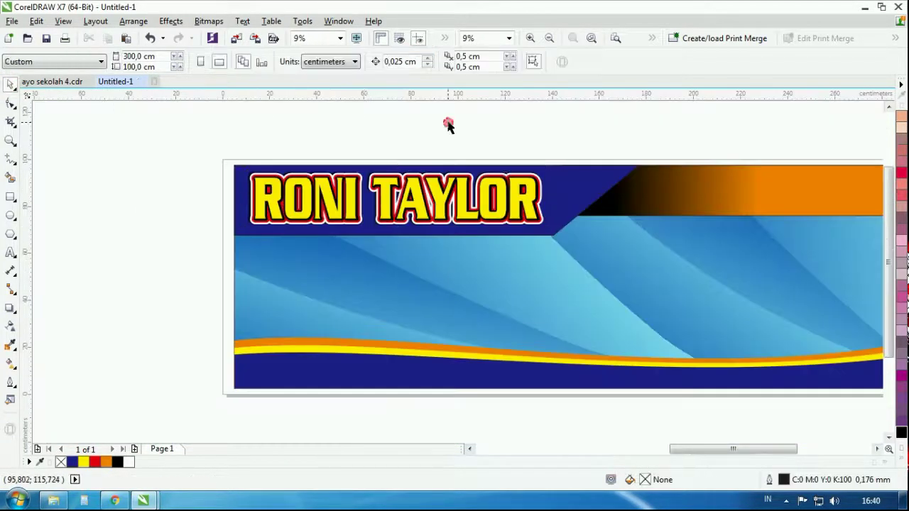
pyautogui.scroll(-3, 445, 185)
pyautogui.scroll(2, 445, 184)
pyautogui.scroll(2, 444, 185)
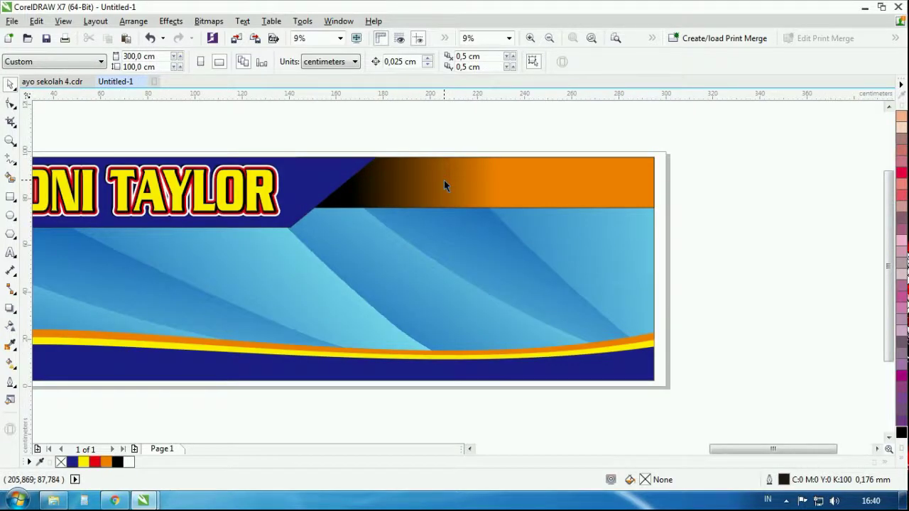
pyautogui.click(429, 182)
pyautogui.scroll(2, 457, 227)
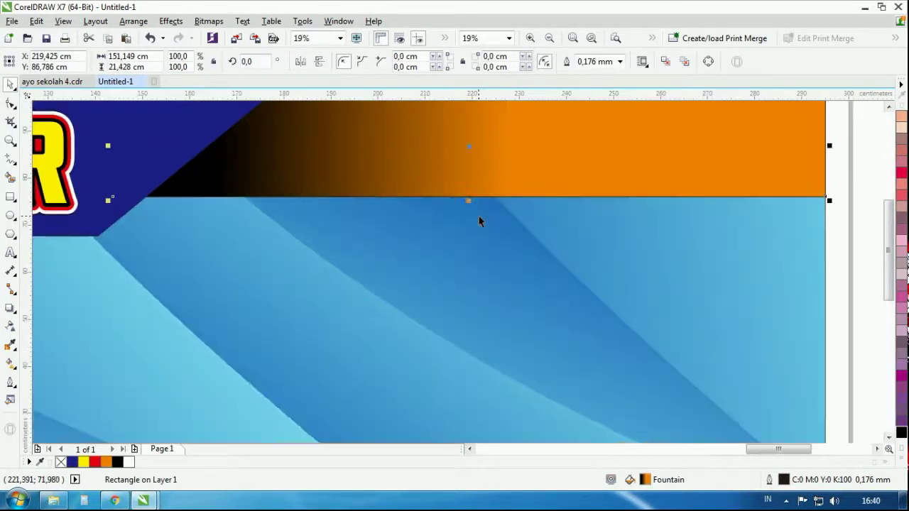
pyautogui.moveTo(468, 202); pyautogui.dragTo(466, 225)
pyautogui.scroll(-3, 488, 173)
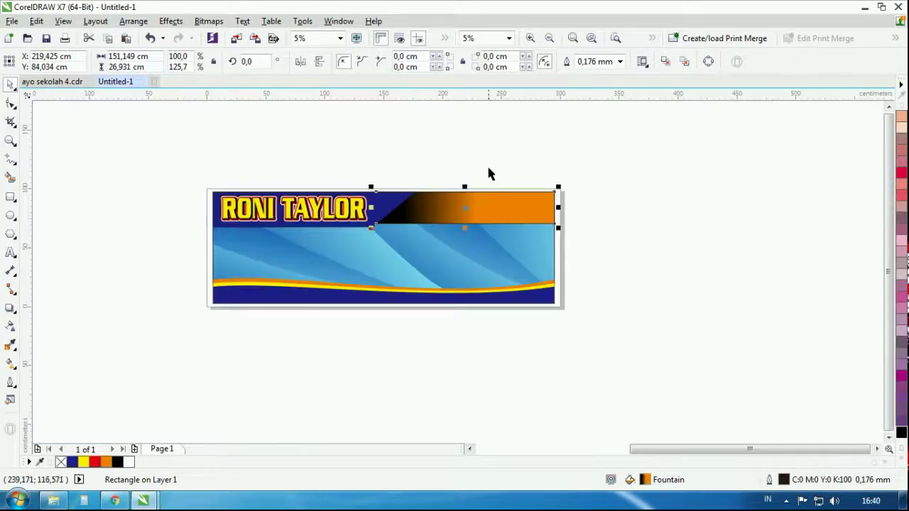
pyautogui.click(488, 173)
pyautogui.scroll(2, 407, 212)
pyautogui.click(451, 224)
pyautogui.scroll(2, 452, 224)
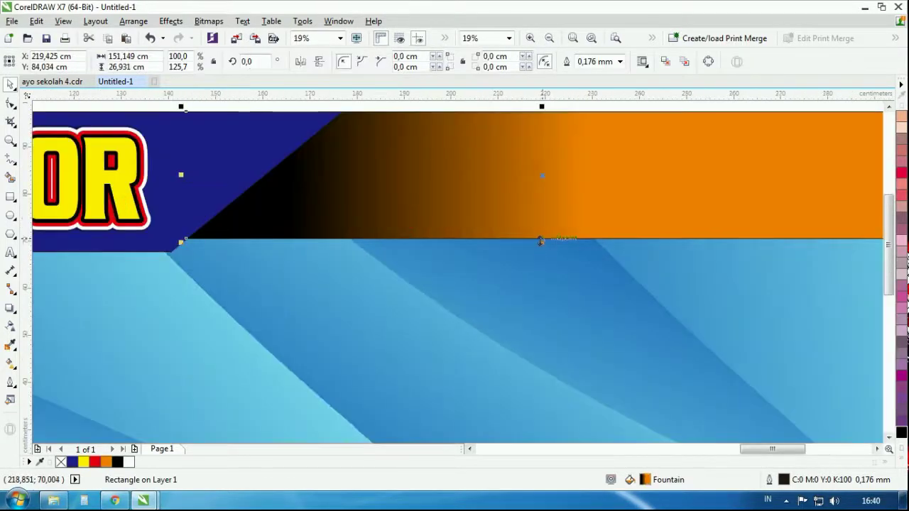
pyautogui.moveTo(539, 239); pyautogui.dragTo(542, 231)
pyautogui.scroll(-3, 497, 220)
pyautogui.click(492, 189)
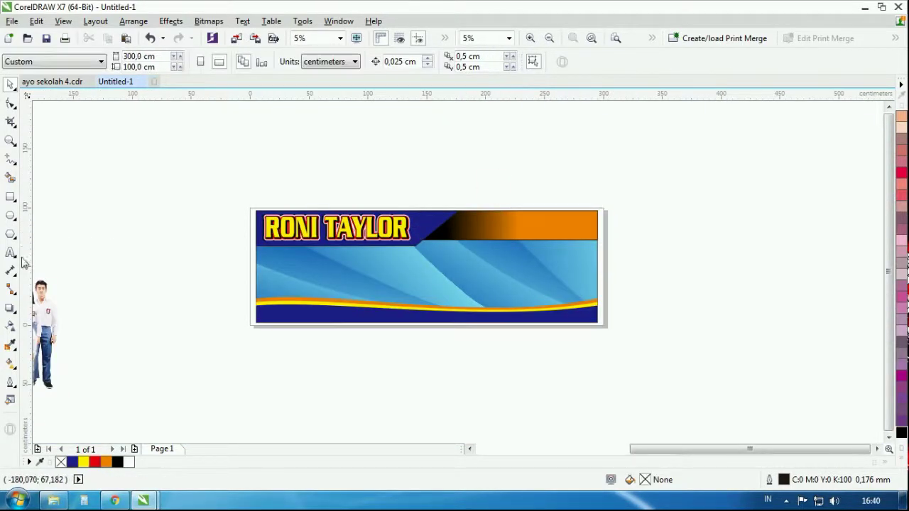
# Start a new text line in the blue area with the Text tool (F8)
pyautogui.press('F8')
pyautogui.scroll(4, 439, 248)
pyautogui.click(412, 247)
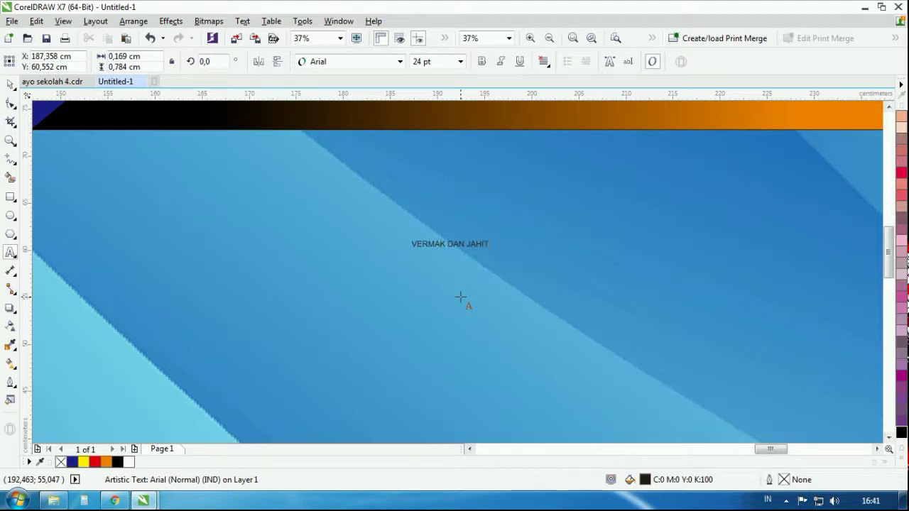
# Enlarge VERMAK DAN JAHIT, set it in Aurora, and move it into the orange band
pyautogui.click(10, 84)
pyautogui.scroll(-4, 419, 342)
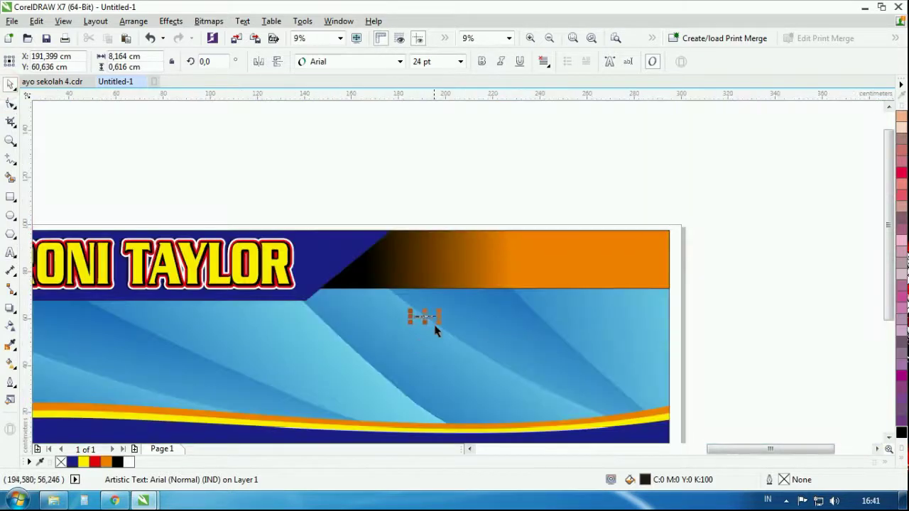
pyautogui.moveTo(440, 310); pyautogui.dragTo(614, 288)
pyautogui.click(352, 64)
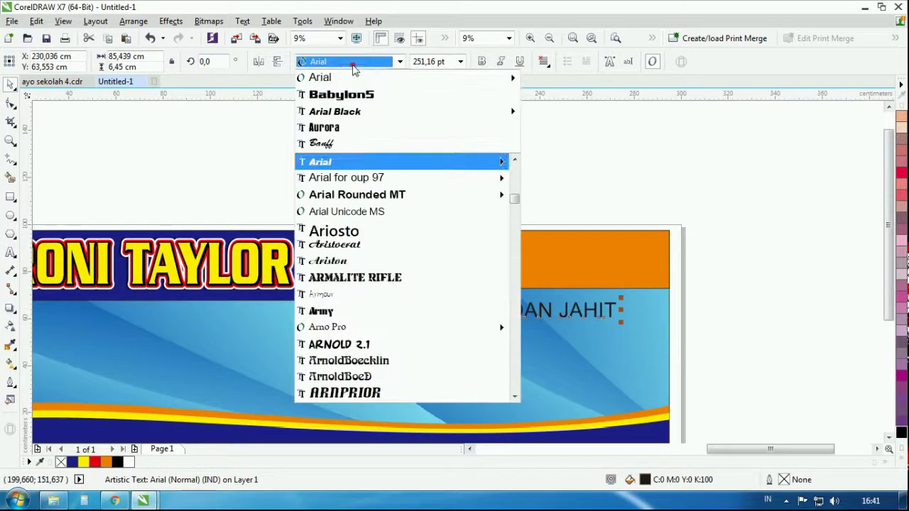
pyautogui.click(339, 127)
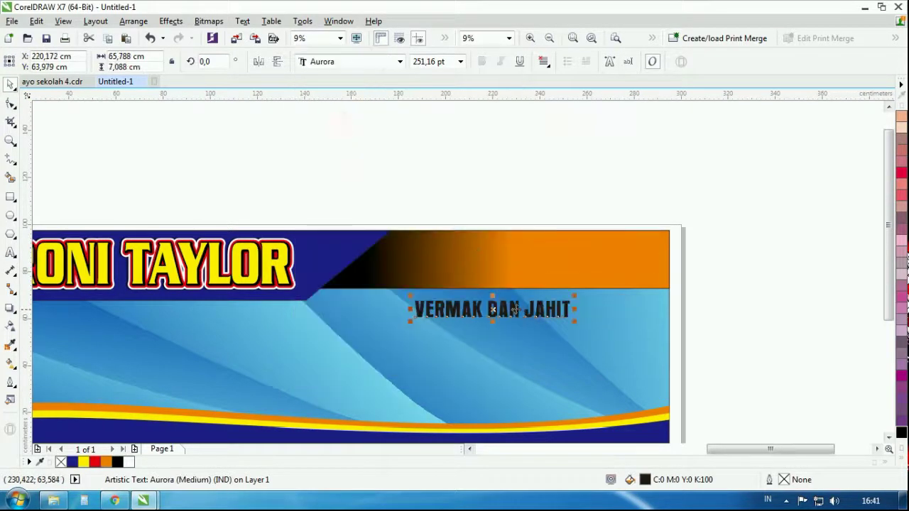
pyautogui.moveTo(514, 309); pyautogui.dragTo(500, 261)
# Widen the letter spacing, enlarge the text further, and fill it white
pyautogui.press('F10')
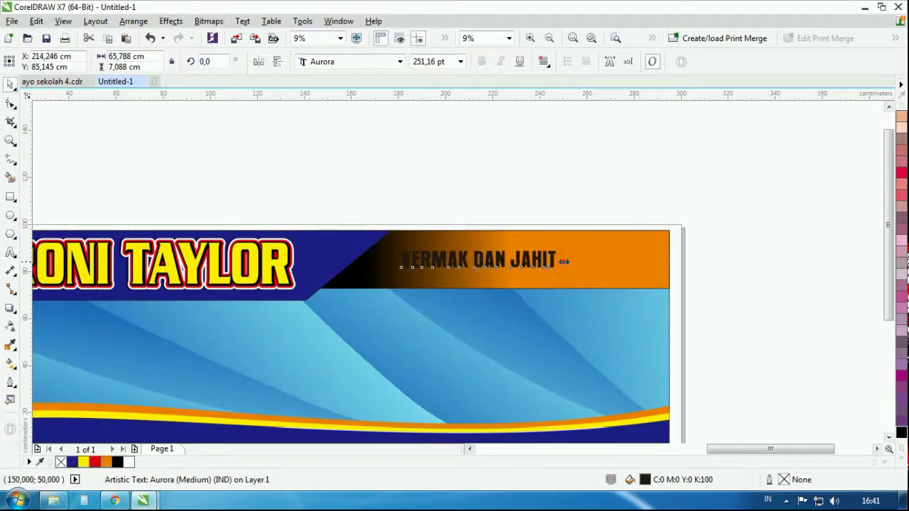
pyautogui.moveTo(564, 261); pyautogui.dragTo(639, 258)
pyautogui.scroll(3, 529, 249)
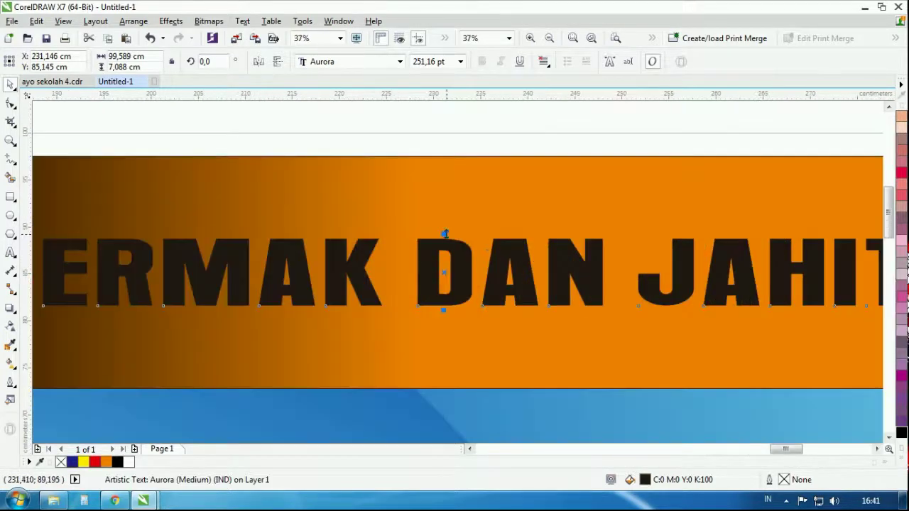
pyautogui.moveTo(445, 233); pyautogui.dragTo(445, 217)
pyautogui.scroll(-3, 501, 229)
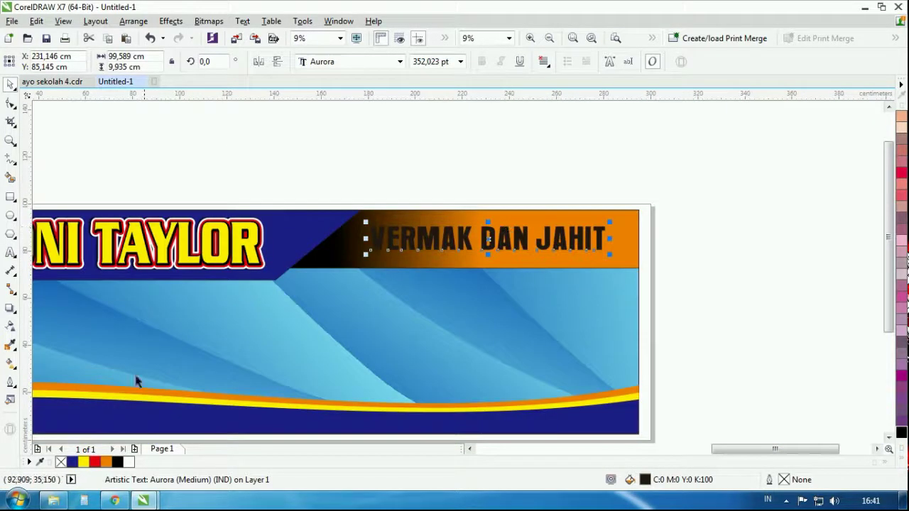
pyautogui.click(128, 463)
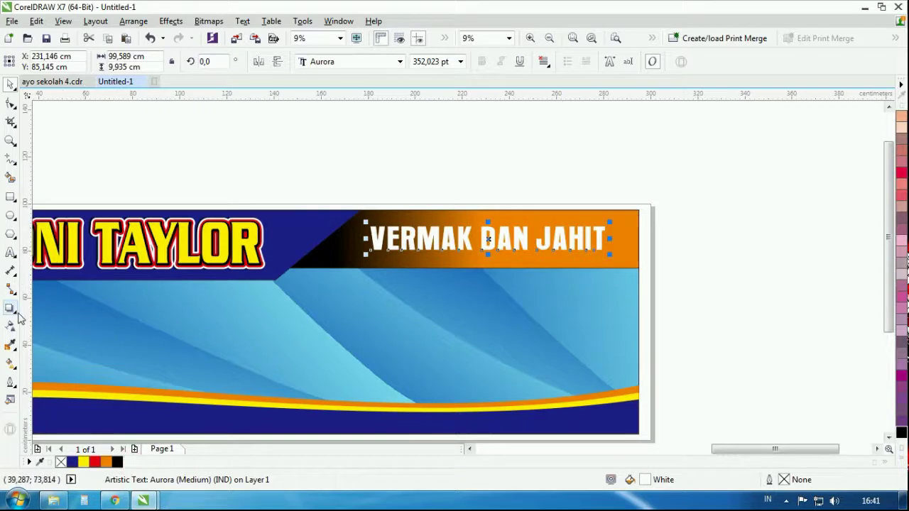
# Give the VERMAK DAN JAHIT lettering a black outside contour
pyautogui.click(15, 312)
pyautogui.click(53, 319)
pyautogui.click(327, 62)
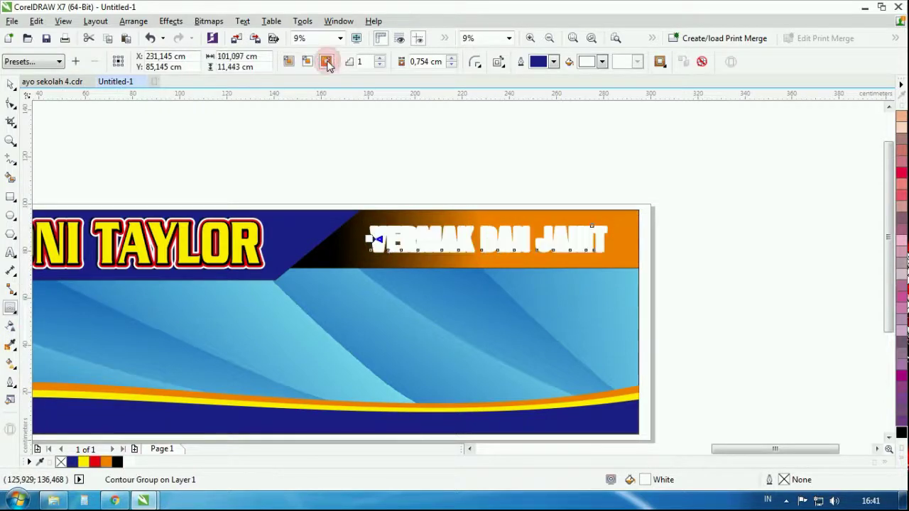
pyautogui.click(602, 62)
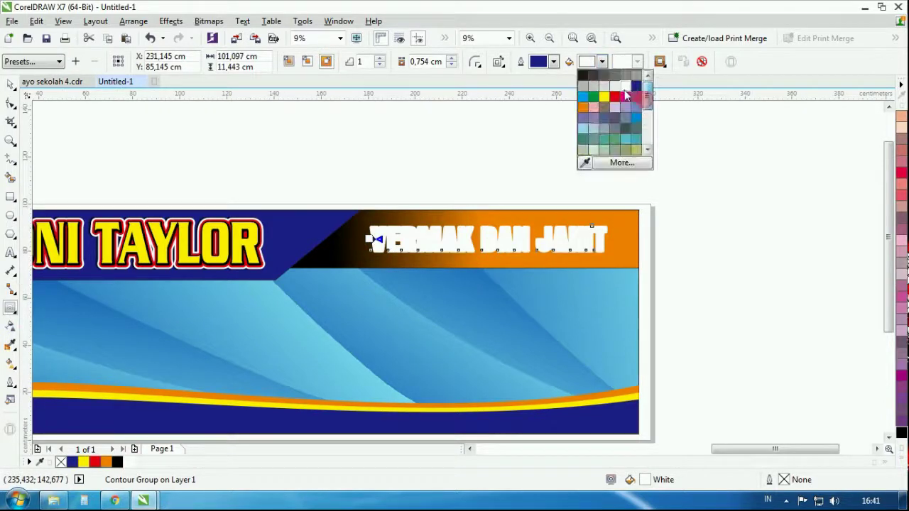
pyautogui.click(649, 149)
pyautogui.click(615, 152)
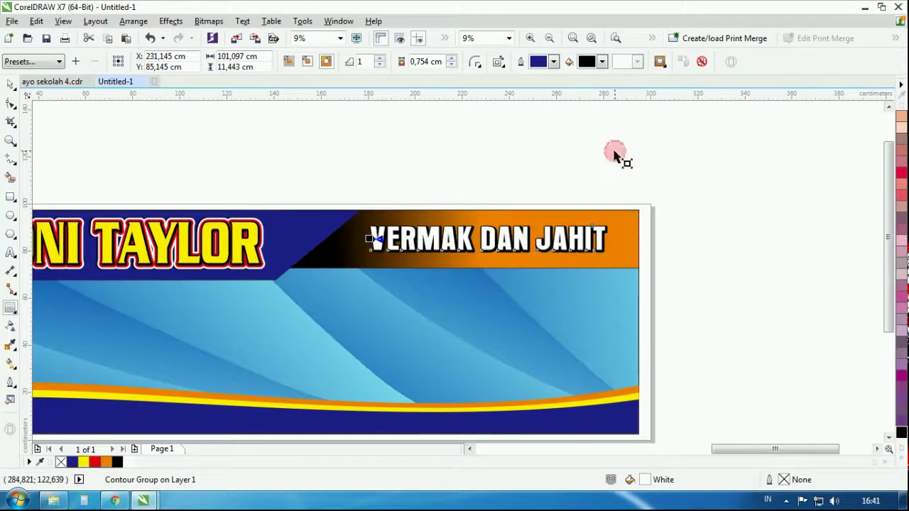
pyautogui.click(447, 126)
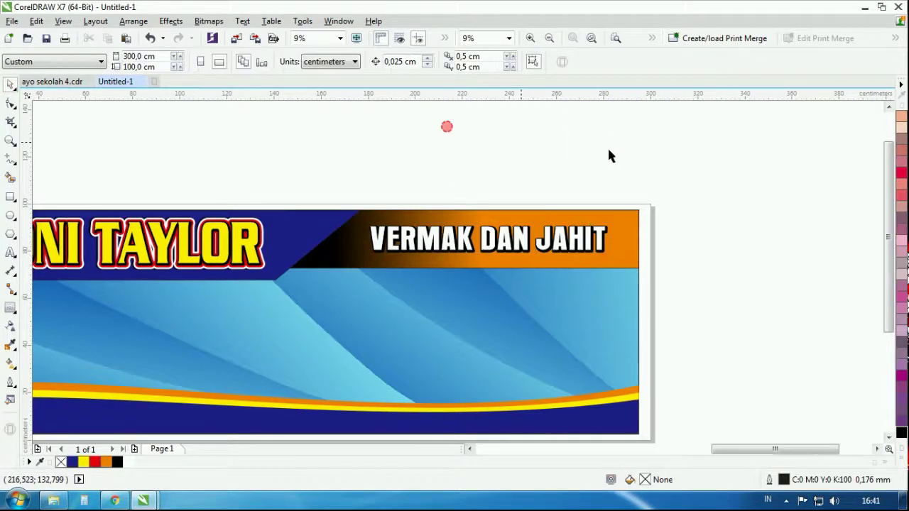
# Place a copy of the title text in the blue area and retype it as 'MELAYANI :'
pyautogui.scroll(-2, 608, 155)
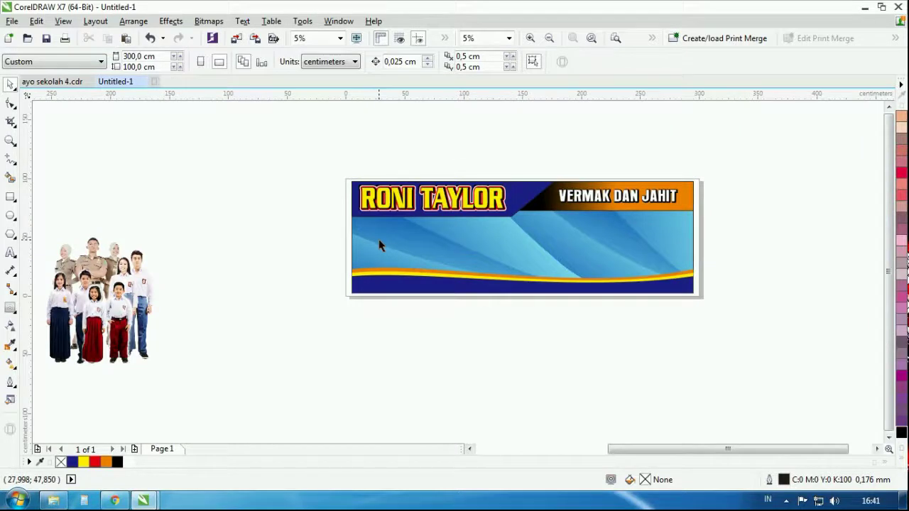
pyautogui.scroll(2, 512, 257)
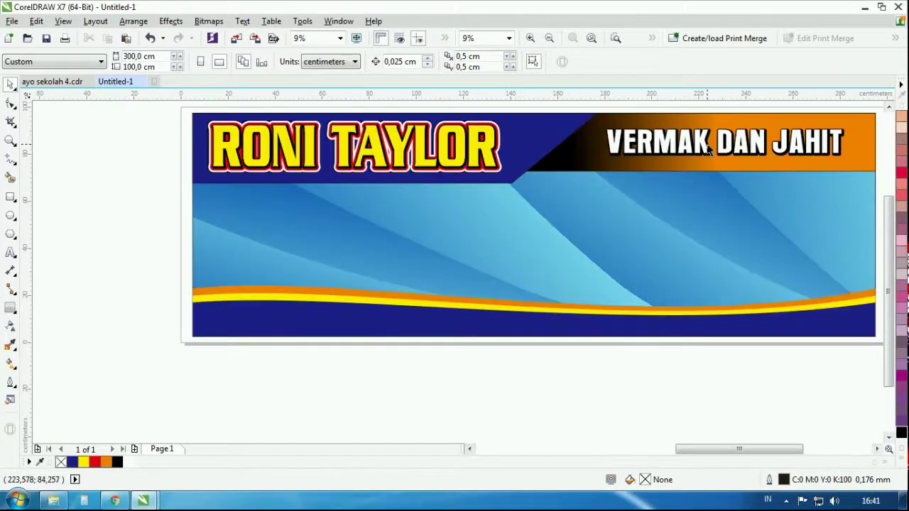
pyautogui.moveTo(708, 147); pyautogui.dragTo(341, 206)
pyautogui.moveTo(402, 205); pyautogui.dragTo(498, 205)
pyautogui.doubleClick(497, 205)
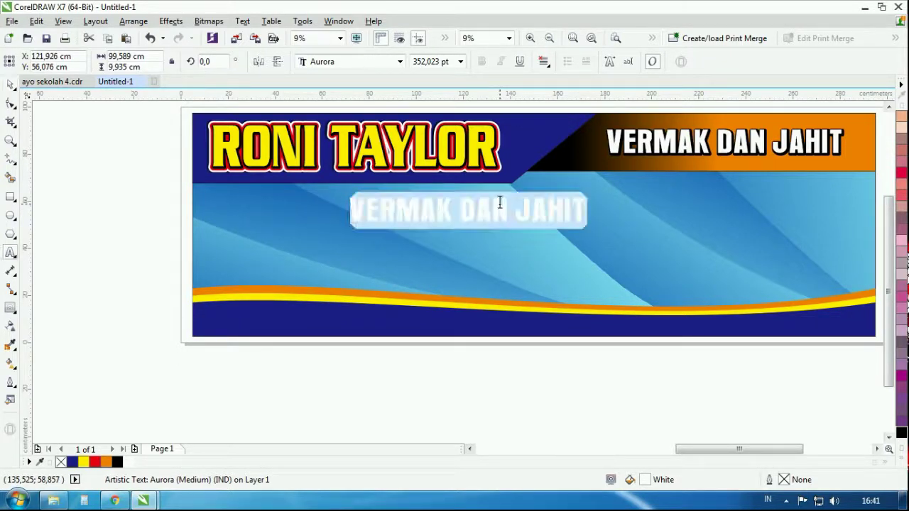
pyautogui.write('MELAYANI')
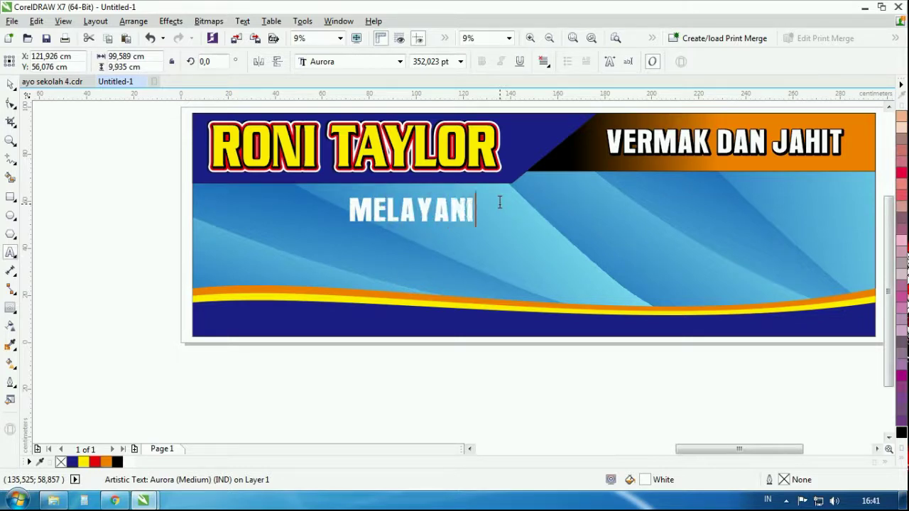
pyautogui.write(' :')
pyautogui.press('Escape')
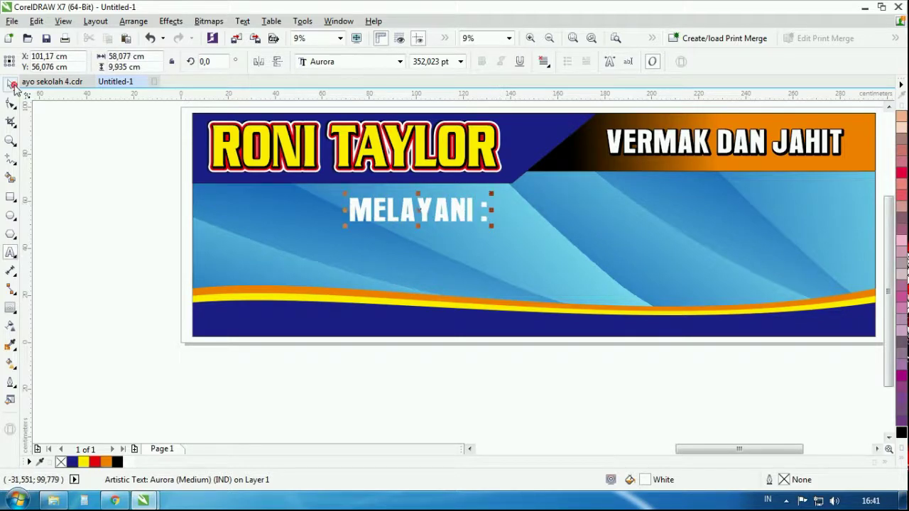
# Shrink and reposition MELAYANI :, then leave a copy below with its text selected
pyautogui.scroll(2, 455, 217)
pyautogui.moveTo(580, 268); pyautogui.dragTo(549, 248)
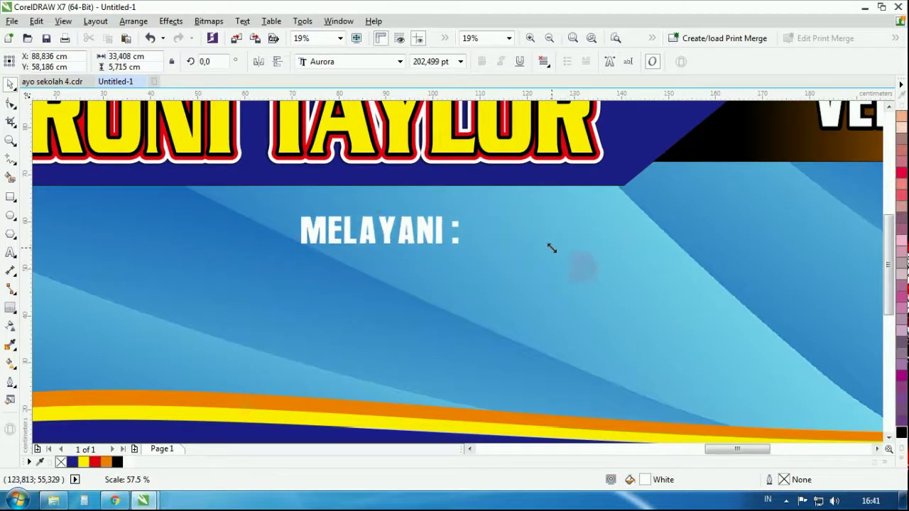
pyautogui.moveTo(416, 227); pyautogui.dragTo(516, 275)
pyautogui.rightClick(516, 275)
pyautogui.doubleClick(511, 278)
pyautogui.hotkey('ctrl', 'a')
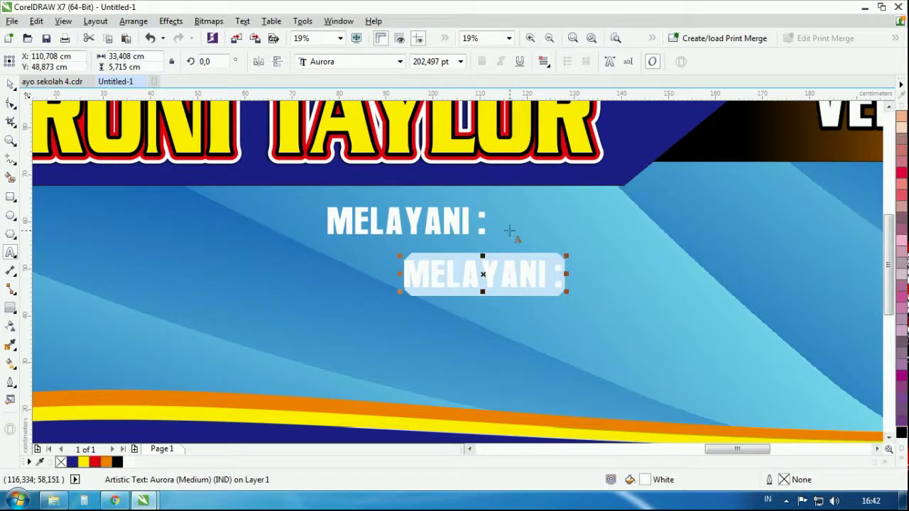
# Insert JAHITAN into the heading and replace the lower copy with SERAGAM KANTOR
pyautogui.click(477, 220)
pyautogui.write('JAHITAN')
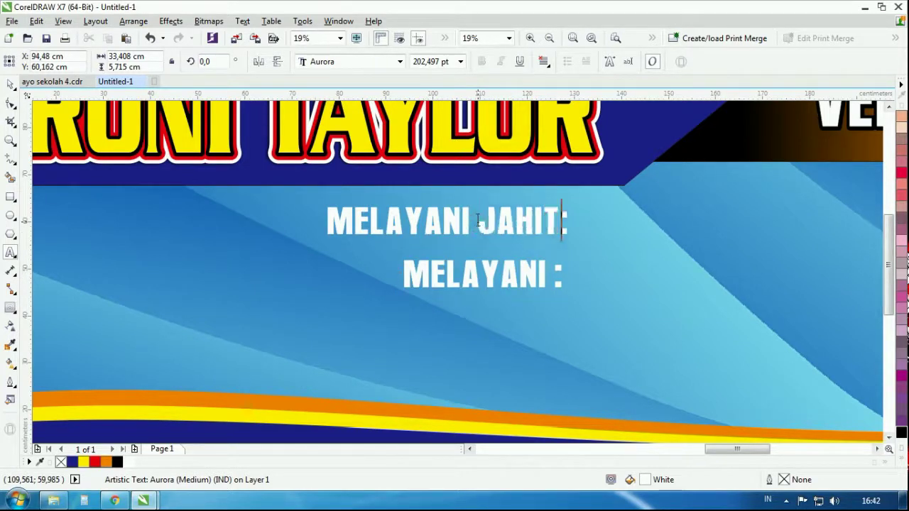
pyautogui.click(460, 267)
pyautogui.hotkey('ctrl', 'a')
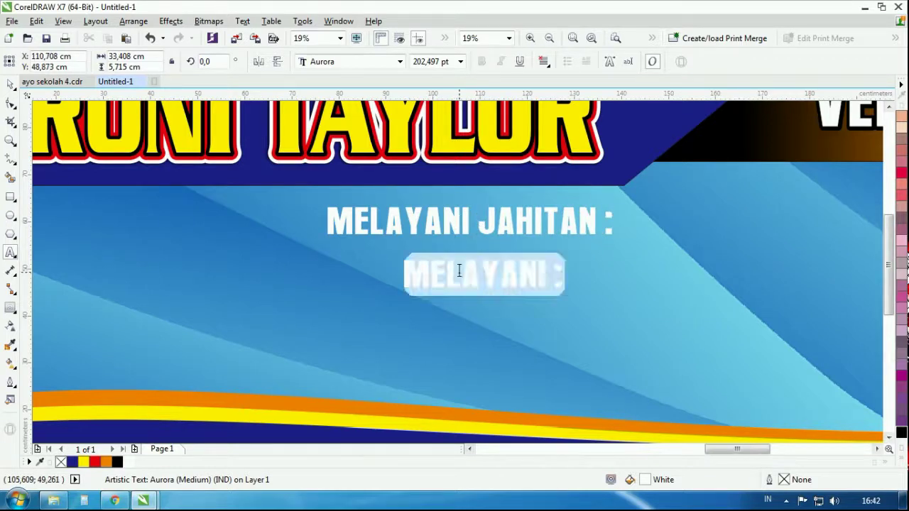
pyautogui.write('SERAG')
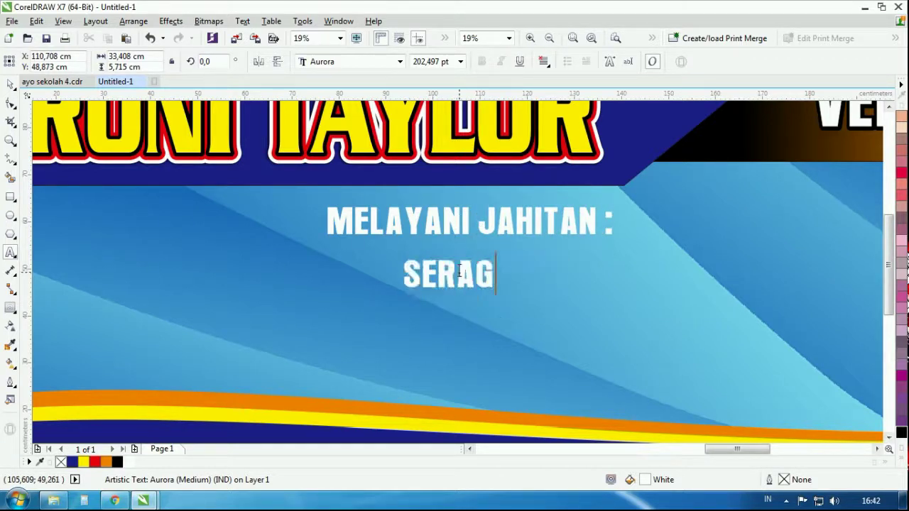
pyautogui.write('AM KANTORA')
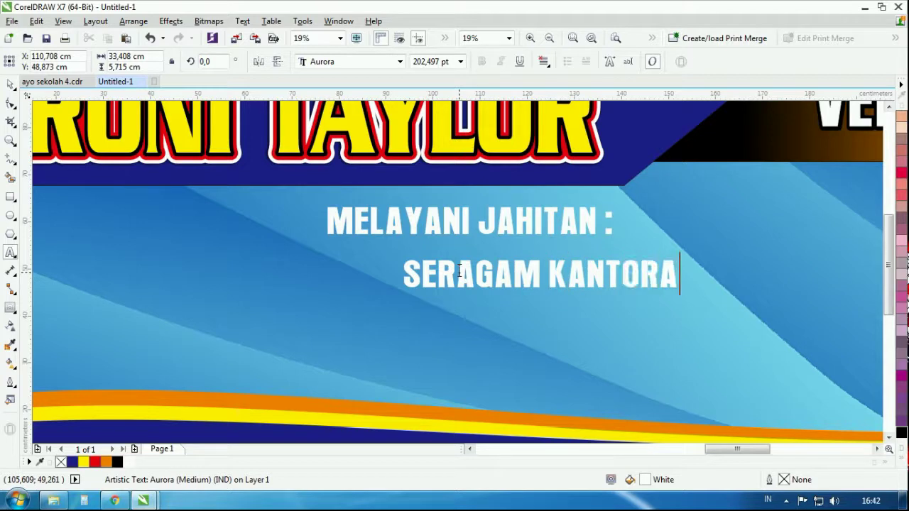
pyautogui.press('BackSpace')
# Add SERAGAM SEKOLAH and KEBAYA as further list lines and finish editing
pyautogui.press('Return')
pyautogui.write('SE')
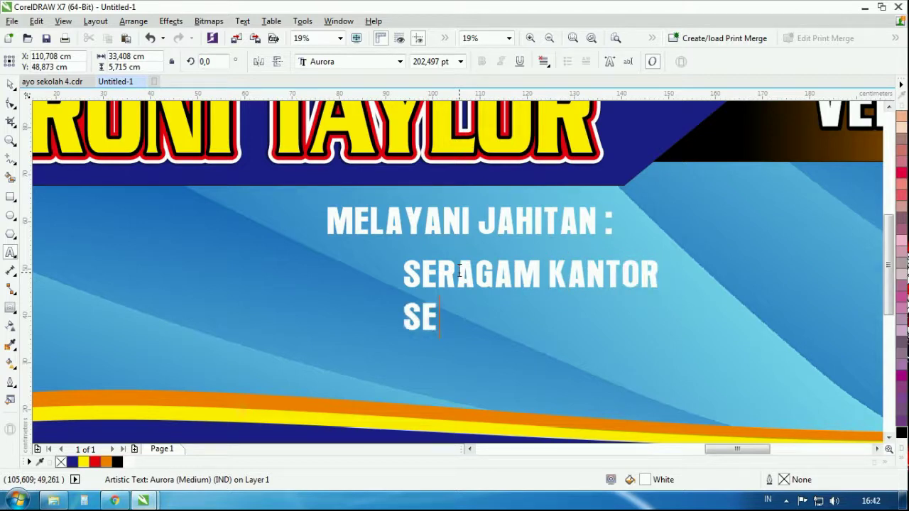
pyautogui.write('RAGAM SEKOLAH')
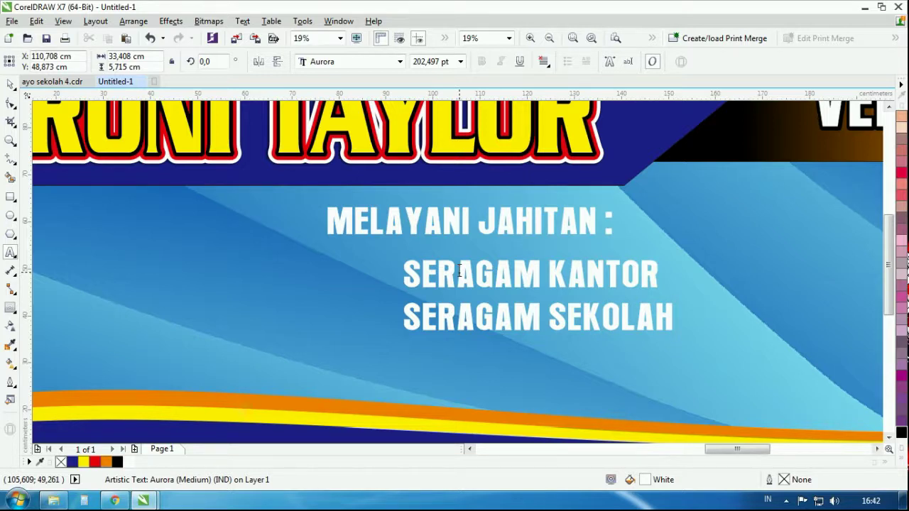
pyautogui.write('AS')
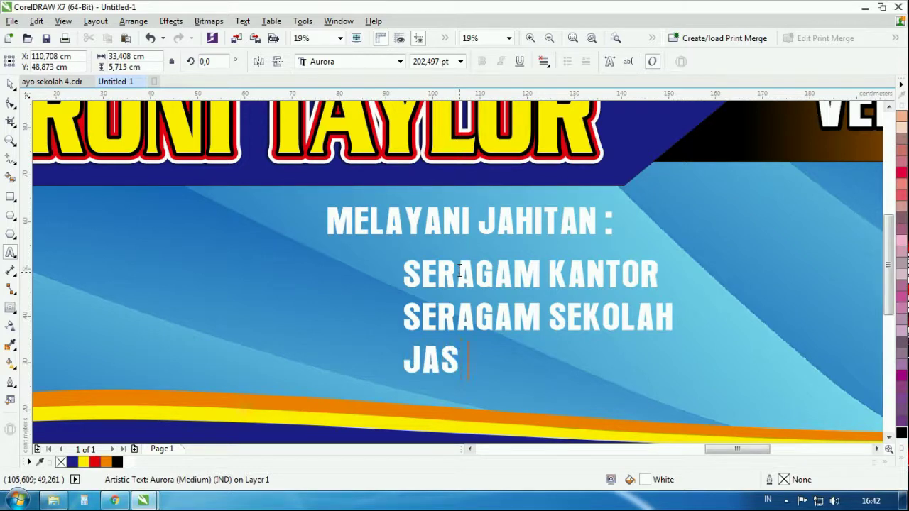
pyautogui.press('BackSpace')
pyautogui.press('BackSpace')
pyautogui.press('BackSpace')
pyautogui.write('K')
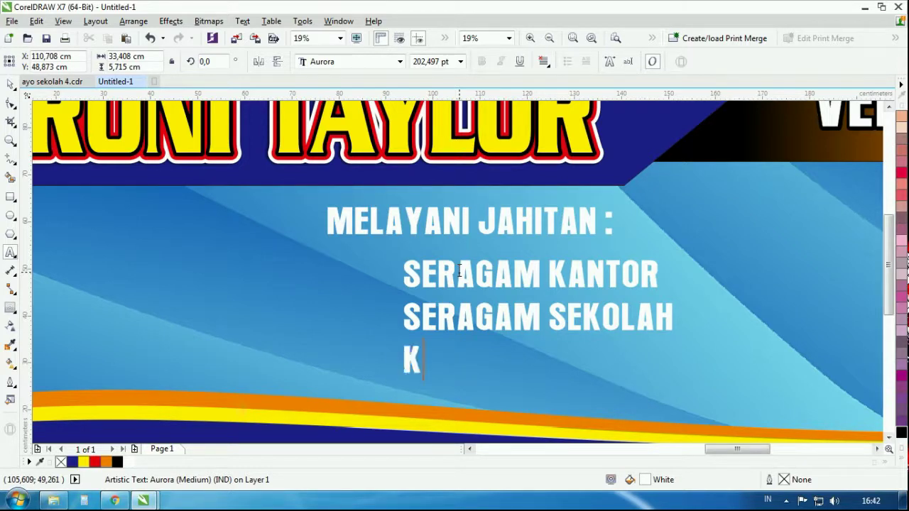
pyautogui.write('EBAYA')
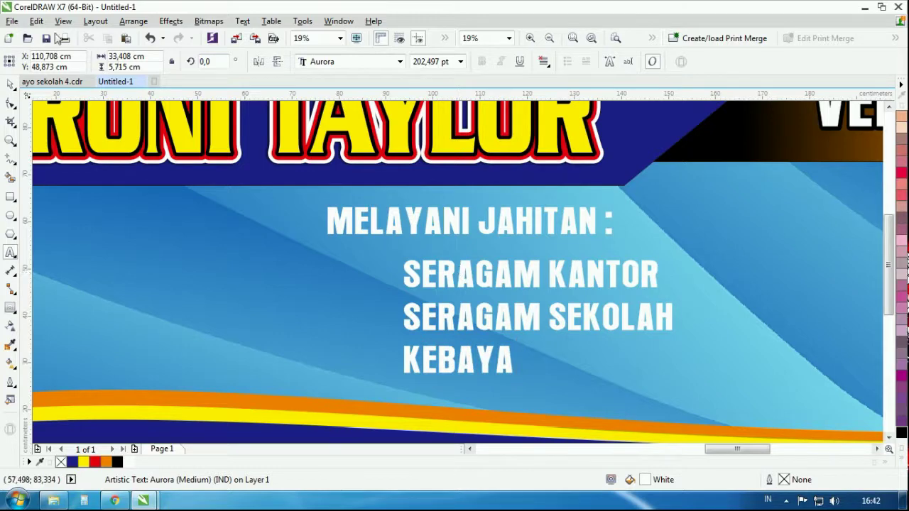
pyautogui.click(9, 84)
pyautogui.scroll(-3, 138, 192)
pyautogui.scroll(3, 335, 229)
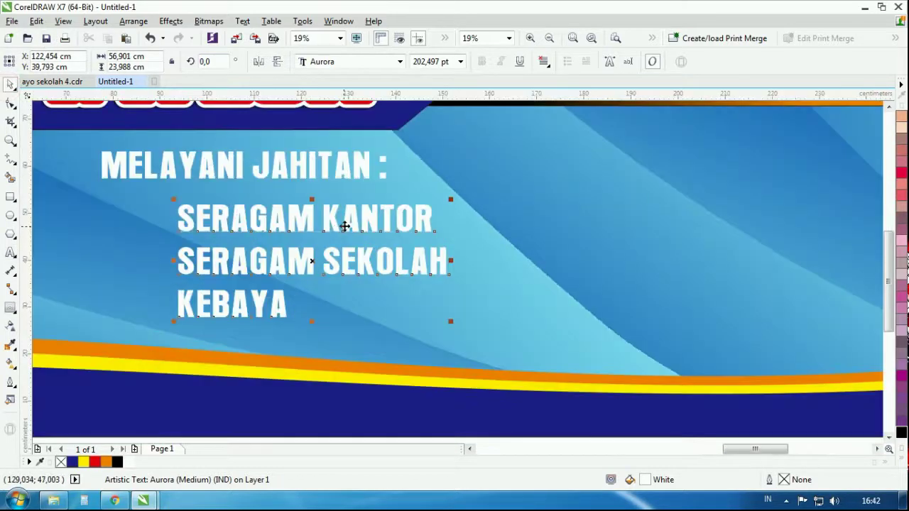
# Copy the service list to the right and retype it as JAS PRIA, VERMAK BAJU, VERMAK LEVIS
pyautogui.moveTo(347, 213); pyautogui.dragTo(752, 246)
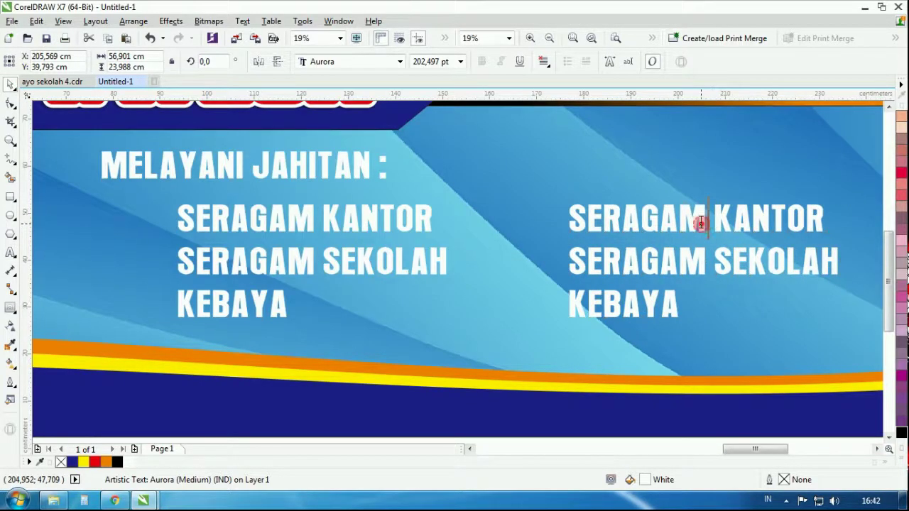
pyautogui.doubleClick(700, 222)
pyautogui.hotkey('ctrl', 'a')
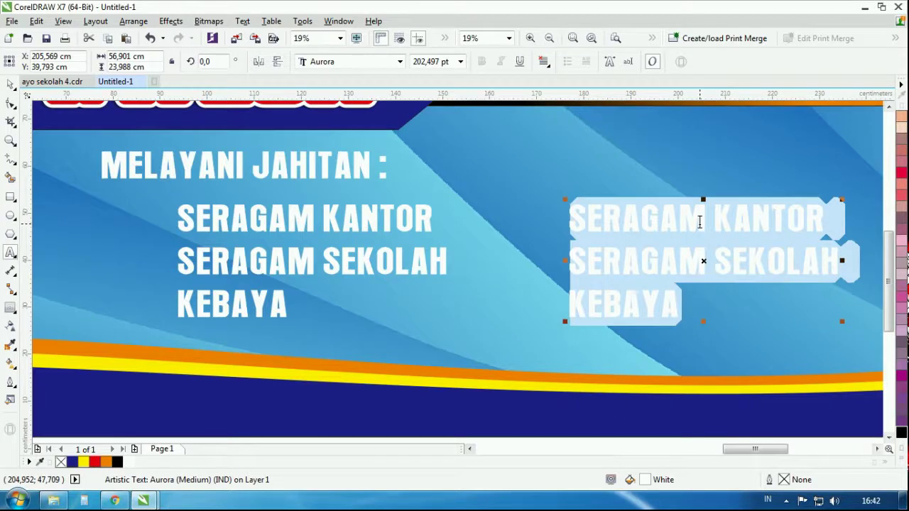
pyautogui.write('JAS')
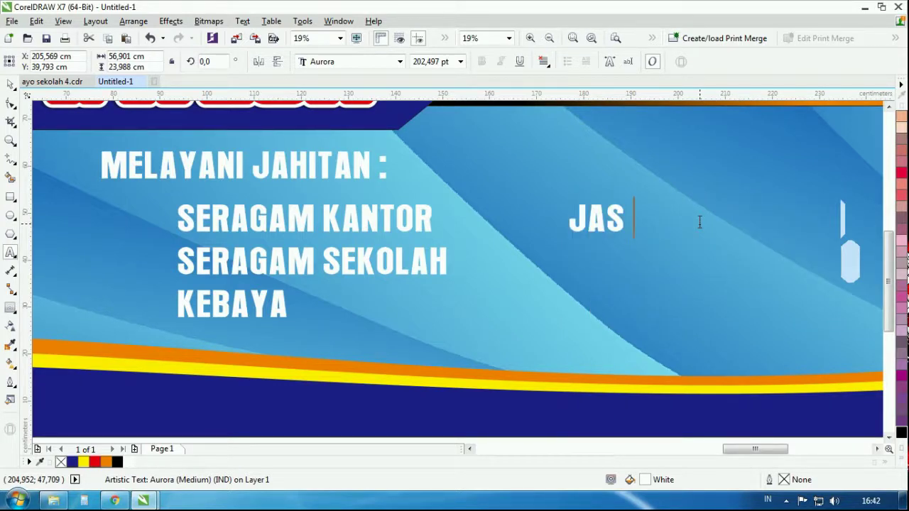
pyautogui.write(' PRIA')
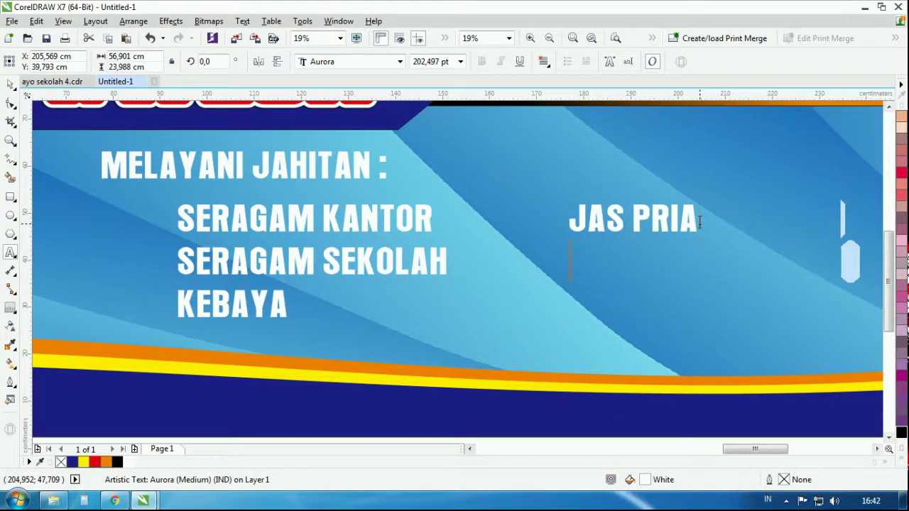
pyautogui.press('Return')
pyautogui.write('VERMAK ')
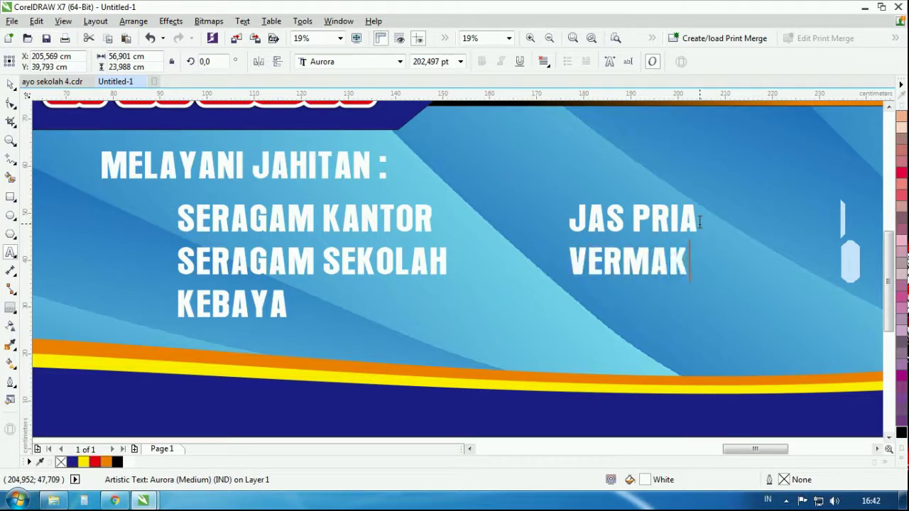
pyautogui.write('BAJU ')
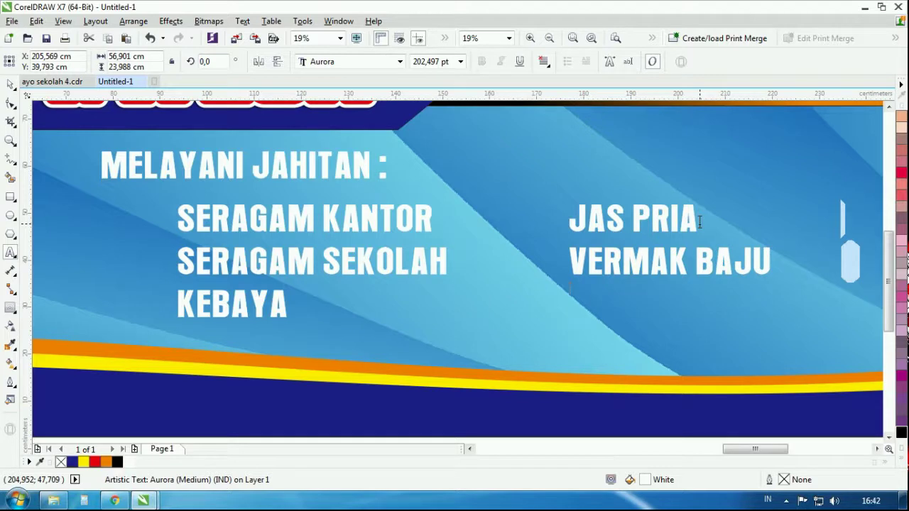
pyautogui.write('VERMAK LE')
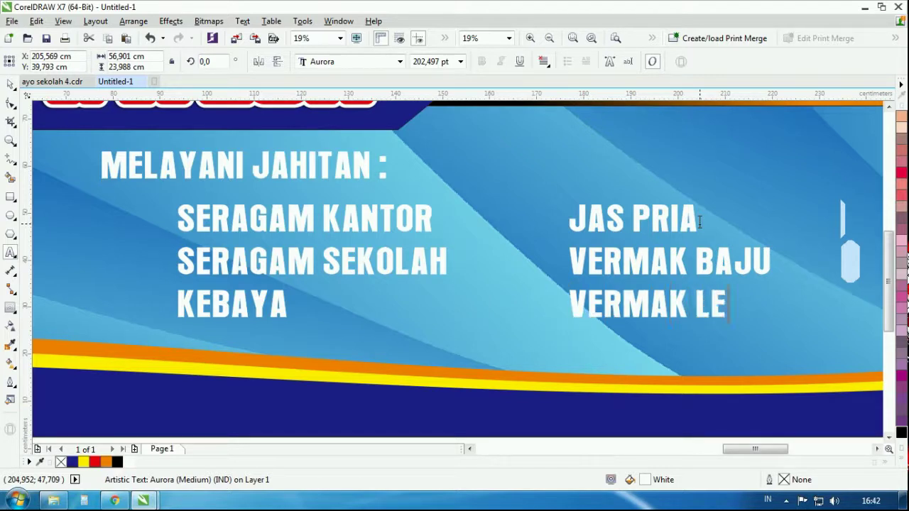
pyautogui.write('VIS')
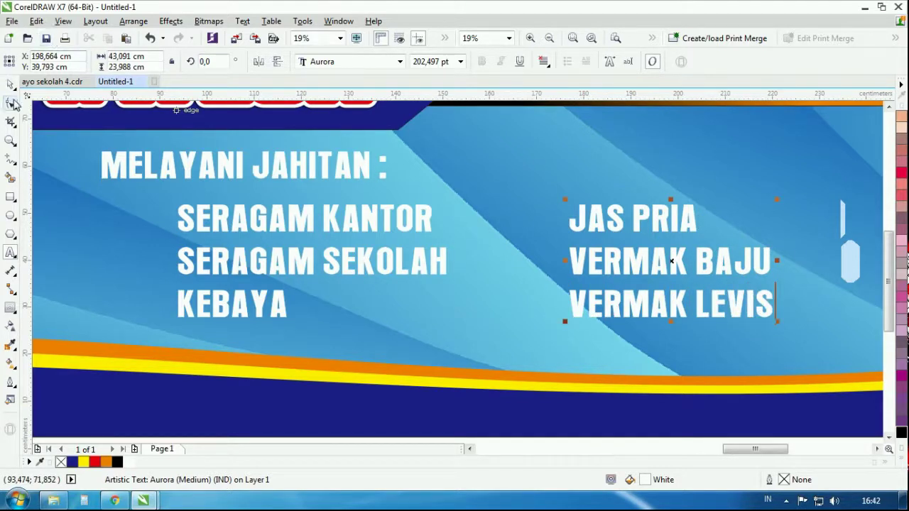
# Draw a small white circle left of SERAGAM KANTOR as a bullet
pyautogui.click(11, 215)
pyautogui.scroll(4, 46, 224)
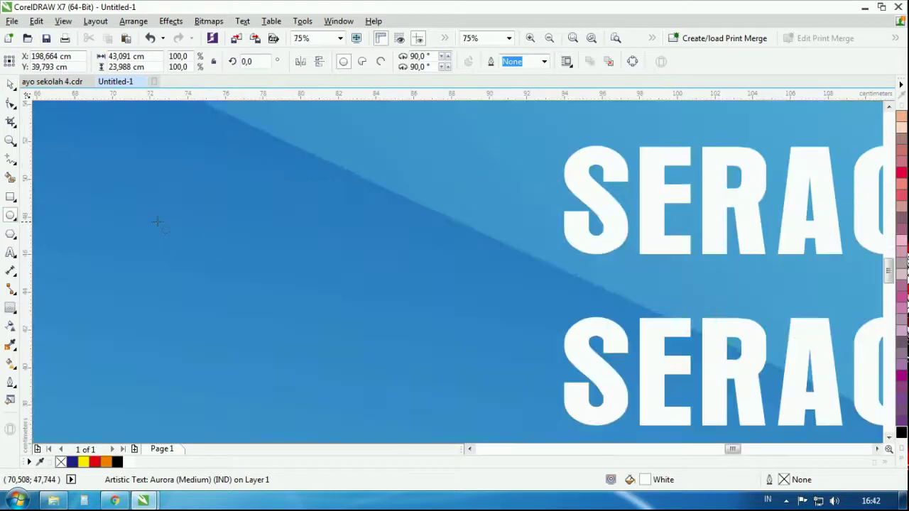
pyautogui.moveTo(444, 161); pyautogui.dragTo(502, 218)
pyautogui.click(130, 463)
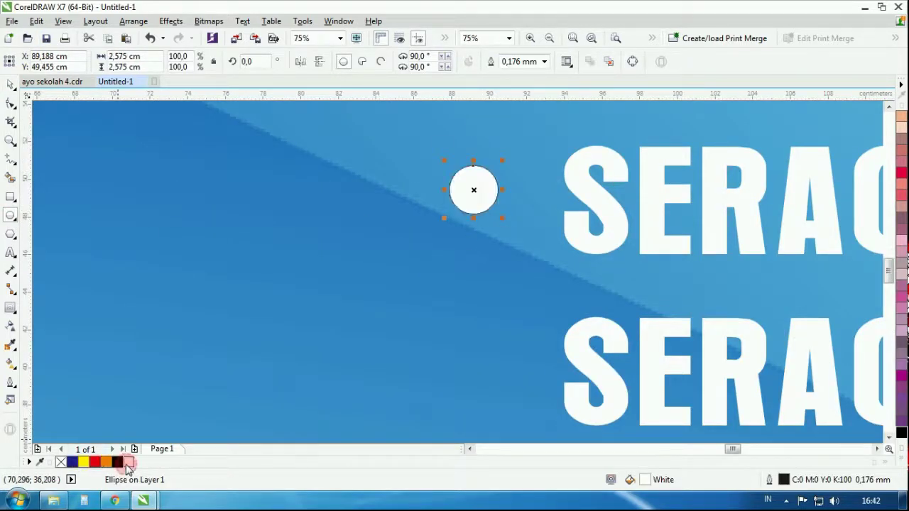
pyautogui.scroll(-2, 174, 345)
# Nudge the right-hand service list slightly to the left
pyautogui.click(11, 85)
pyautogui.scroll(-4, 295, 278)
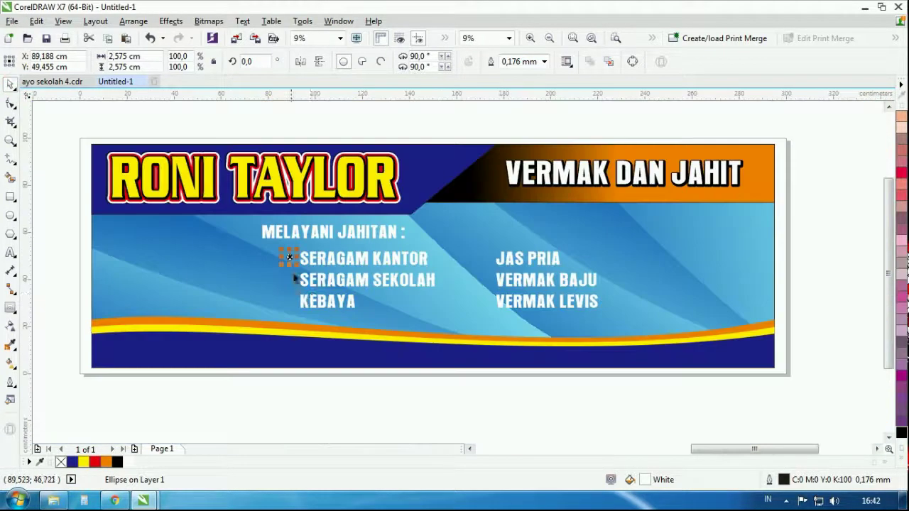
pyautogui.scroll(3, 255, 280)
pyautogui.scroll(-3, 260, 280)
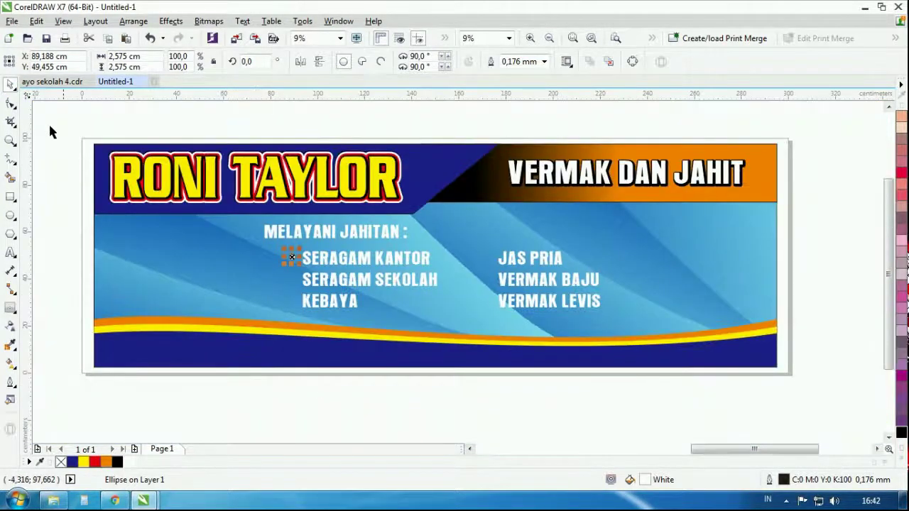
pyautogui.moveTo(230, 419); pyautogui.dragTo(614, 241)
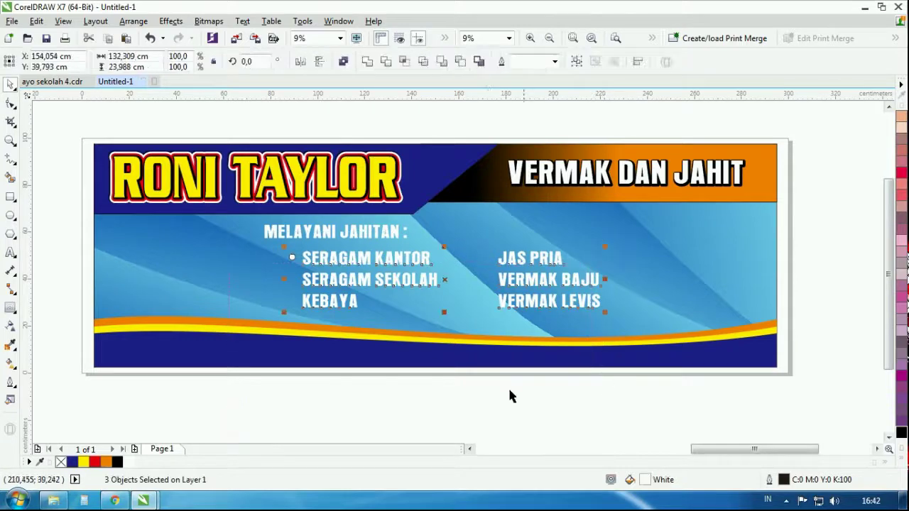
pyautogui.click(524, 277)
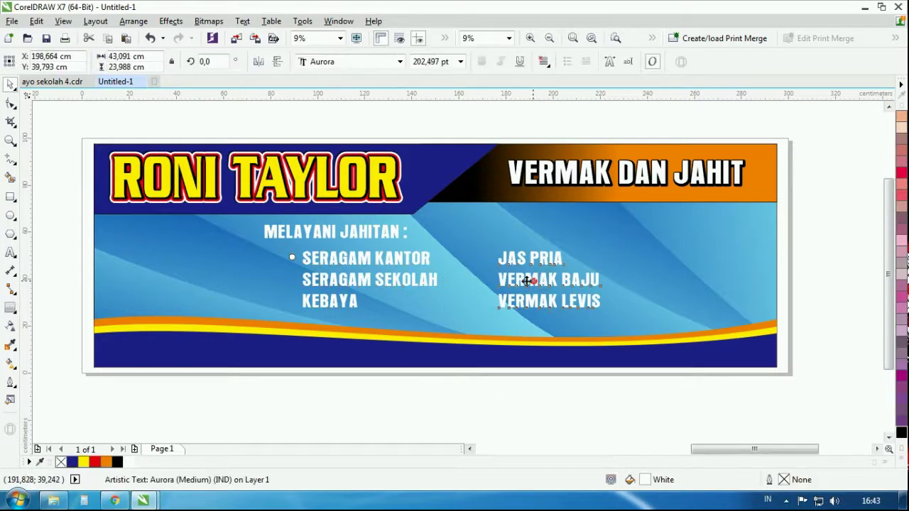
pyautogui.moveTo(524, 276); pyautogui.dragTo(505, 281)
# Enlarge the bullet circle slightly and remove its outline
pyautogui.scroll(2, 287, 254)
pyautogui.click(286, 255)
pyautogui.scroll(4, 287, 254)
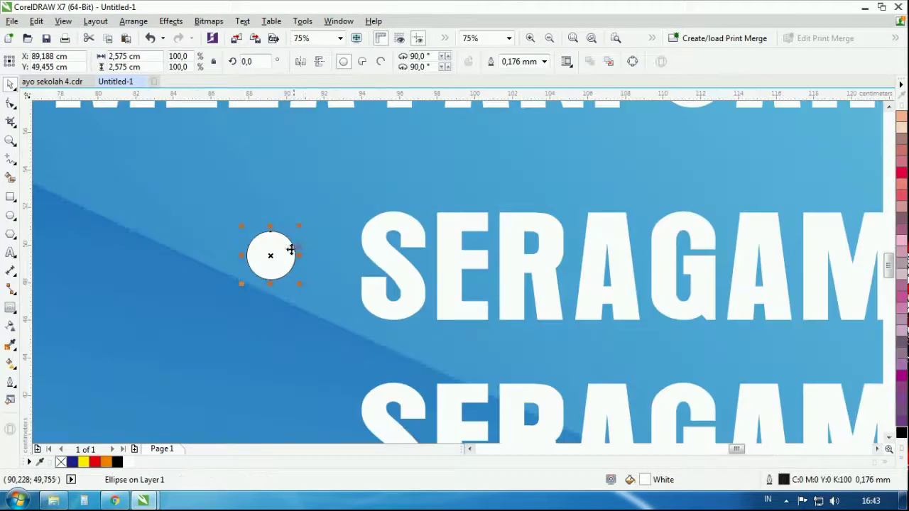
pyautogui.moveTo(299, 227); pyautogui.dragTo(309, 216)
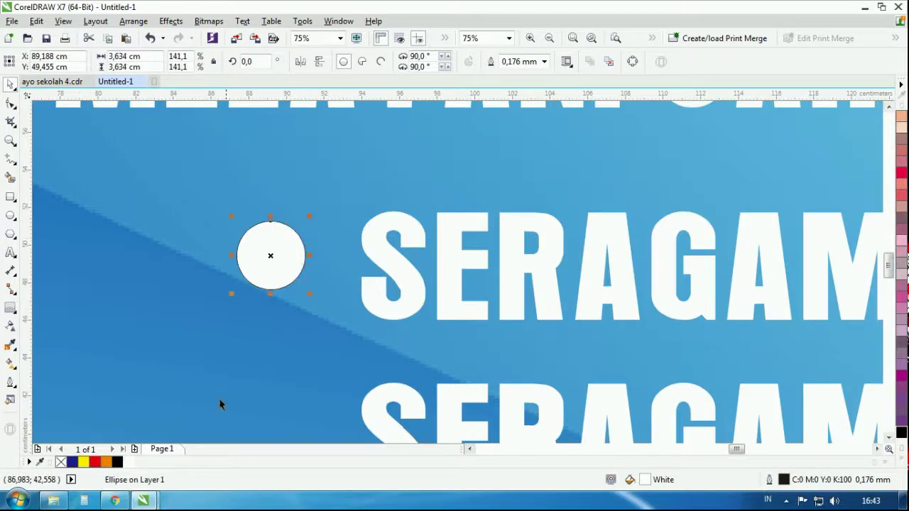
pyautogui.rightClick(62, 461)
pyautogui.scroll(-3, 344, 287)
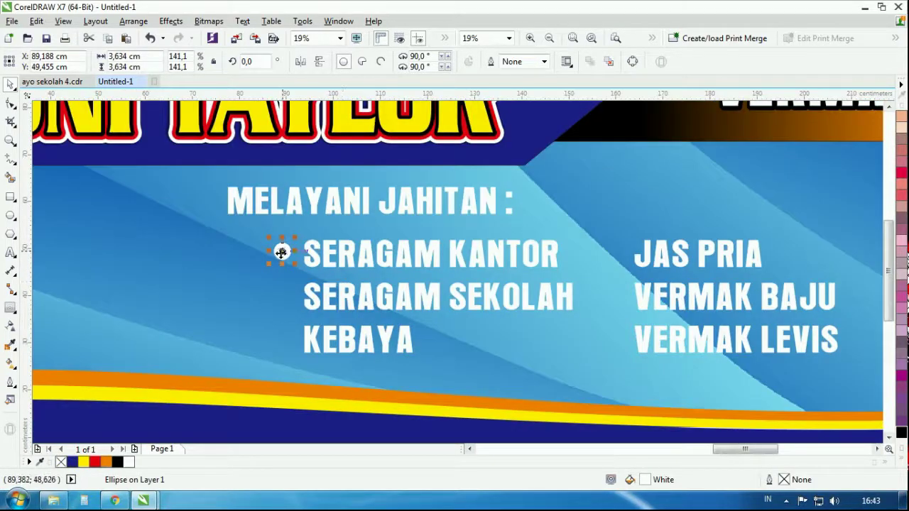
pyautogui.scroll(4, 281, 253)
# Copy the bullet beside SERAGAM SEKOLAH and KEBAYA, then beside all three right-hand items
pyautogui.moveTo(291, 249); pyautogui.dragTo(396, 227)
pyautogui.scroll(-3, 347, 284)
pyautogui.scroll(1, 347, 284)
pyautogui.scroll(-3, 368, 325)
pyautogui.moveTo(382, 262); pyautogui.dragTo(548, 262)
pyautogui.click(456, 382)
pyautogui.click(467, 215)
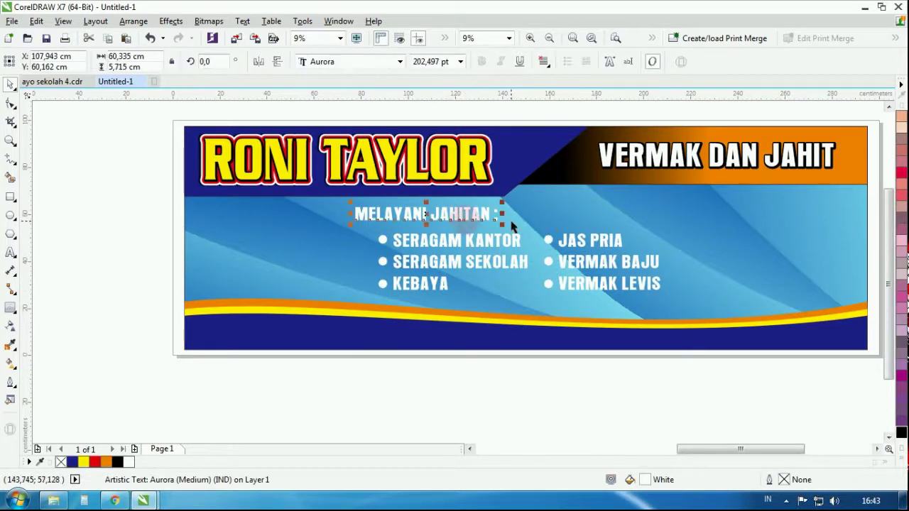
# Stretch the MELAYANI JAHITAN : heading wider and color it red
pyautogui.moveTo(505, 213); pyautogui.dragTo(549, 214)
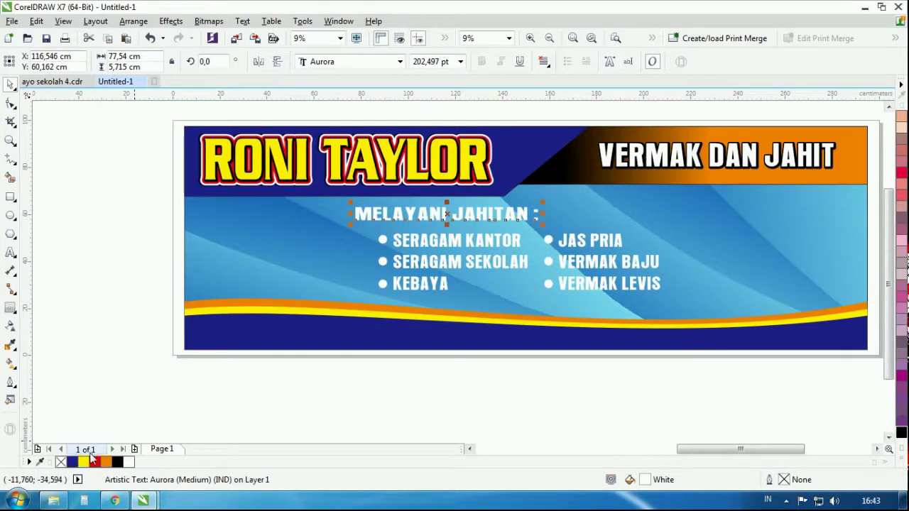
pyautogui.click(95, 463)
pyautogui.click(82, 248)
# Draw a rectangle spanning the heading area
pyautogui.click(11, 197)
pyautogui.scroll(3, 395, 209)
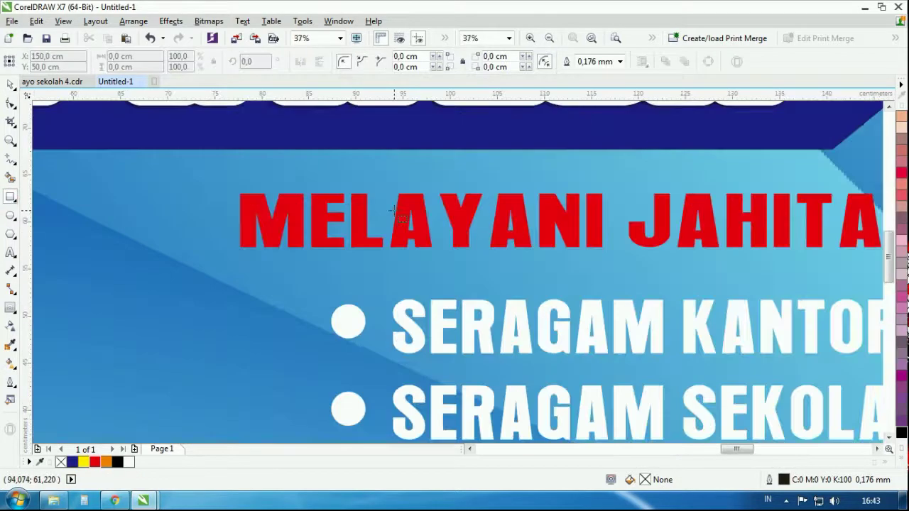
pyautogui.moveTo(215, 174)
pyautogui.mouseDown()
pyautogui.moveTo(852, 273)
pyautogui.moveTo(810, 282)
pyautogui.mouseUp()
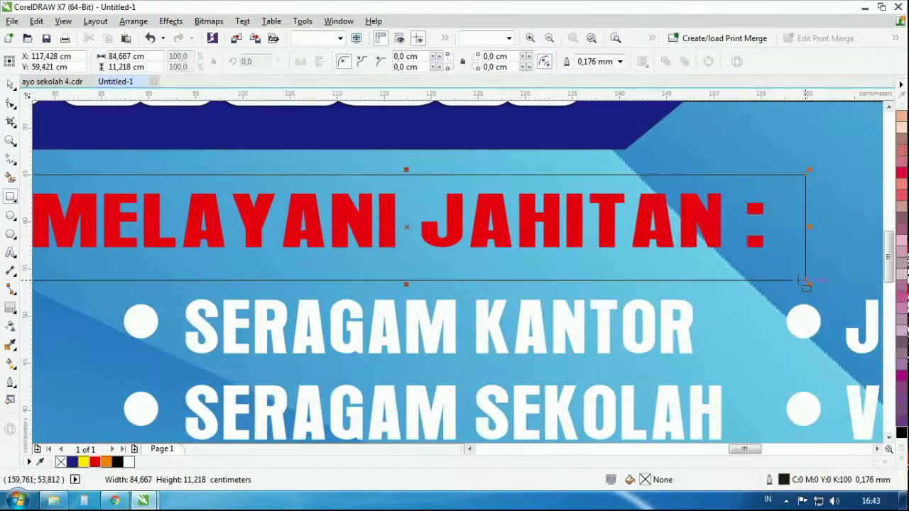
pyautogui.scroll(-3, 752, 275)
pyautogui.scroll(1, 680, 268)
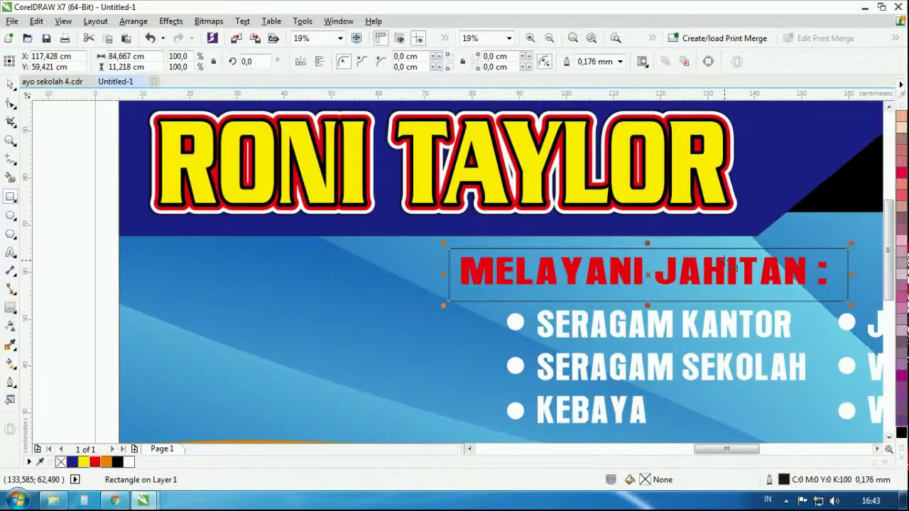
# Convert the rectangle to curves and drag its corners into a slanted banner shape
pyautogui.click(11, 104)
pyautogui.scroll(1, 400, 323)
pyautogui.rightClick(399, 331)
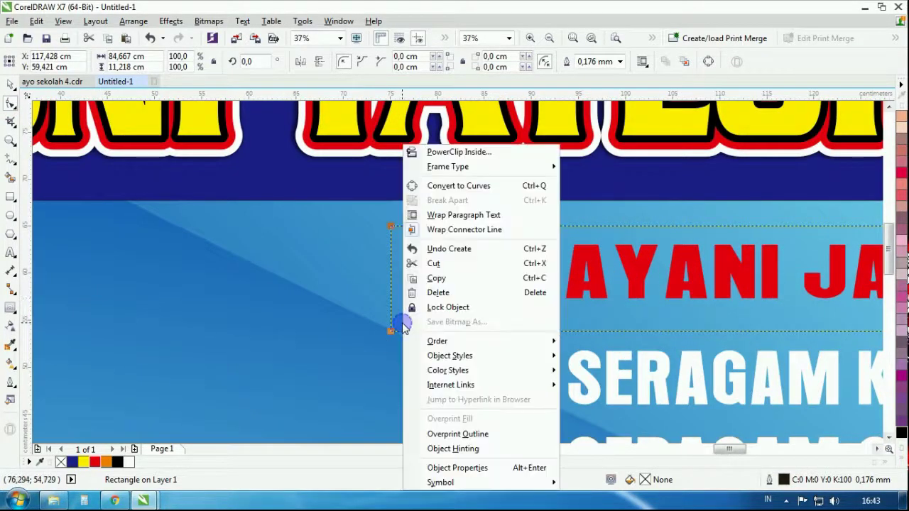
pyautogui.click(446, 184)
pyautogui.moveTo(390, 328); pyautogui.dragTo(449, 330)
pyautogui.moveTo(392, 227); pyautogui.dragTo(329, 234)
pyautogui.moveTo(450, 331); pyautogui.dragTo(431, 342)
pyautogui.scroll(-3, 455, 299)
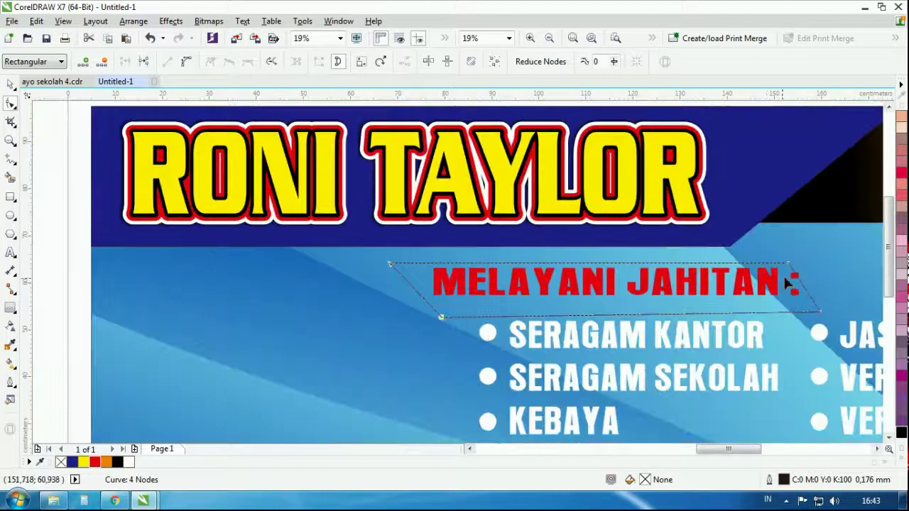
pyautogui.scroll(3, 801, 292)
pyautogui.moveTo(779, 264); pyautogui.dragTo(860, 248)
pyautogui.moveTo(840, 362); pyautogui.dragTo(808, 353)
pyautogui.scroll(-3, 455, 287)
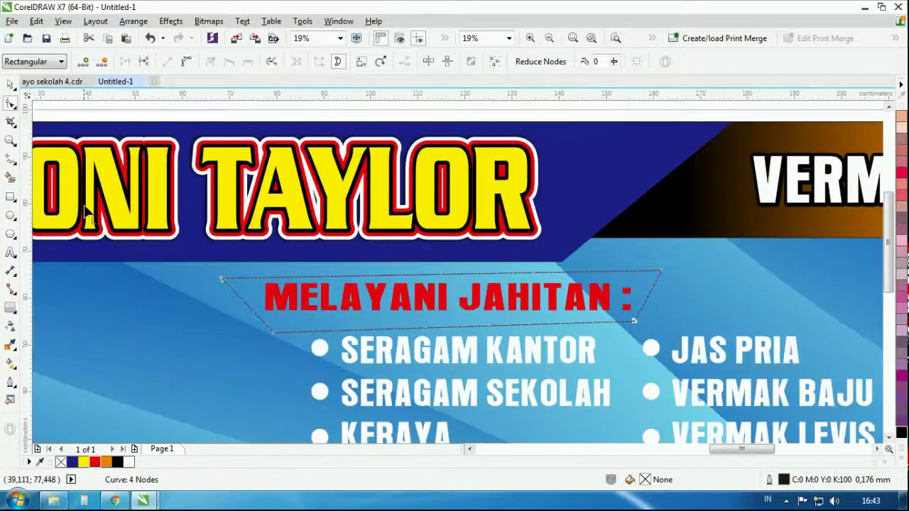
# Fill the slanted shape yellow, send it behind the heading, and tilt the heading to match
pyautogui.click(11, 84)
pyautogui.click(83, 462)
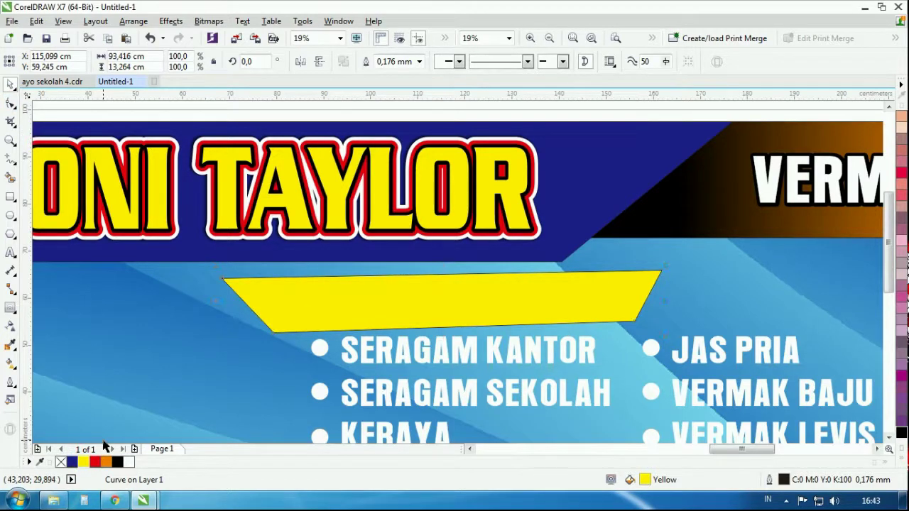
pyautogui.hotkey('ctrl', 'pagedown')
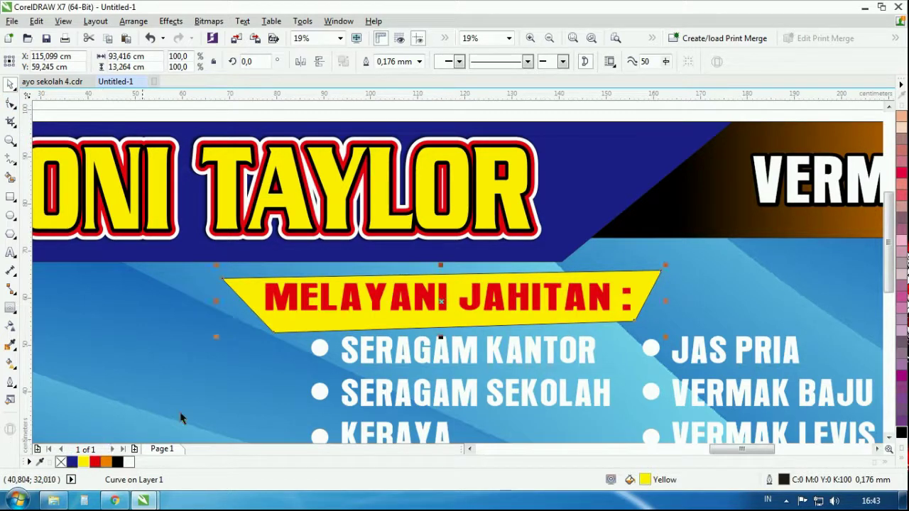
pyautogui.click(411, 306)
pyautogui.click(411, 305)
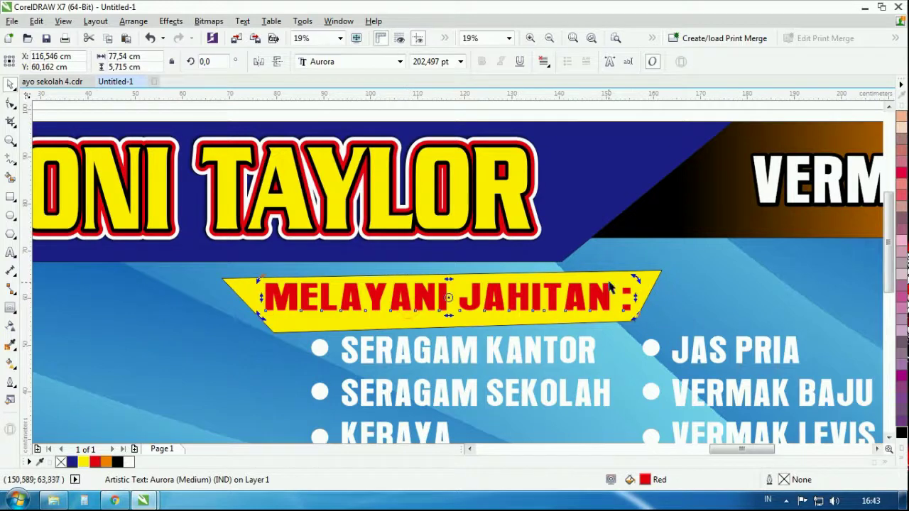
pyautogui.moveTo(637, 280); pyautogui.dragTo(633, 269)
# Remove the outline from the yellow banner shape
pyautogui.click(608, 290)
pyautogui.click(602, 289)
pyautogui.scroll(2, 603, 289)
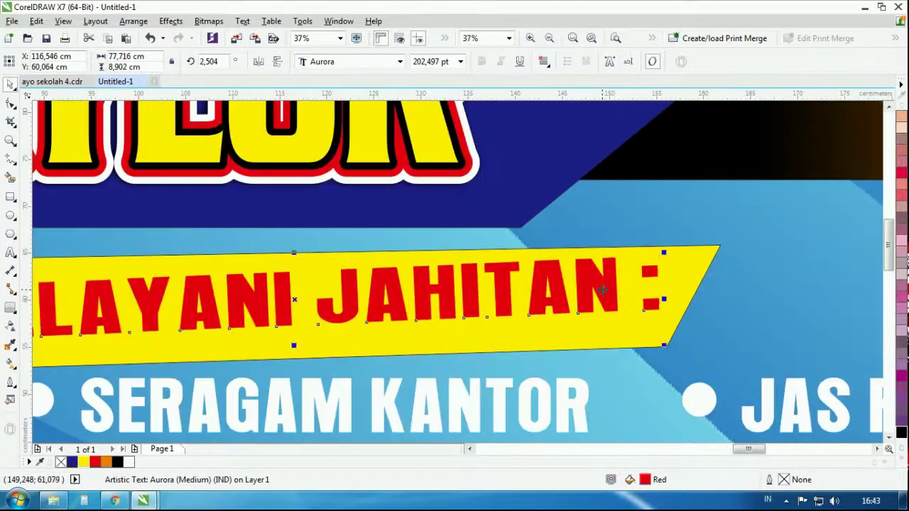
pyautogui.scroll(-4, 625, 294)
pyautogui.click(692, 264)
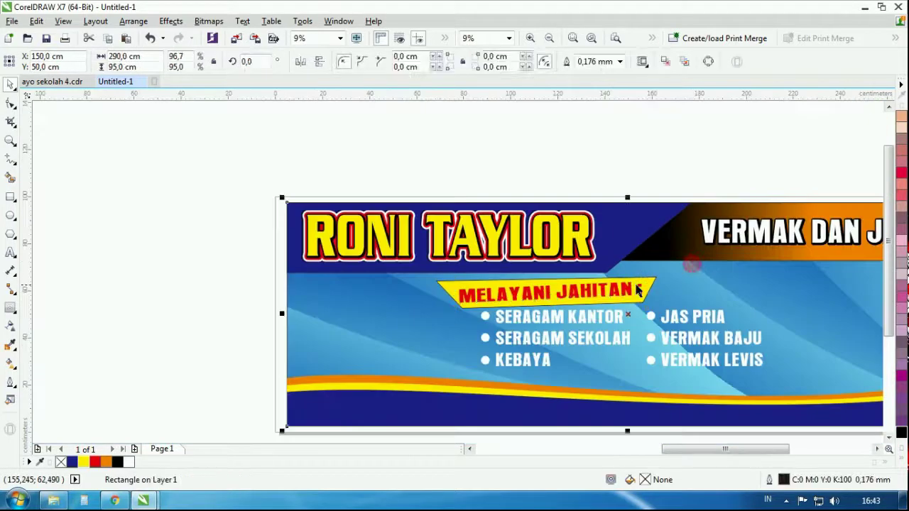
pyautogui.scroll(4, 637, 290)
pyautogui.click(681, 264)
pyautogui.rightClick(61, 462)
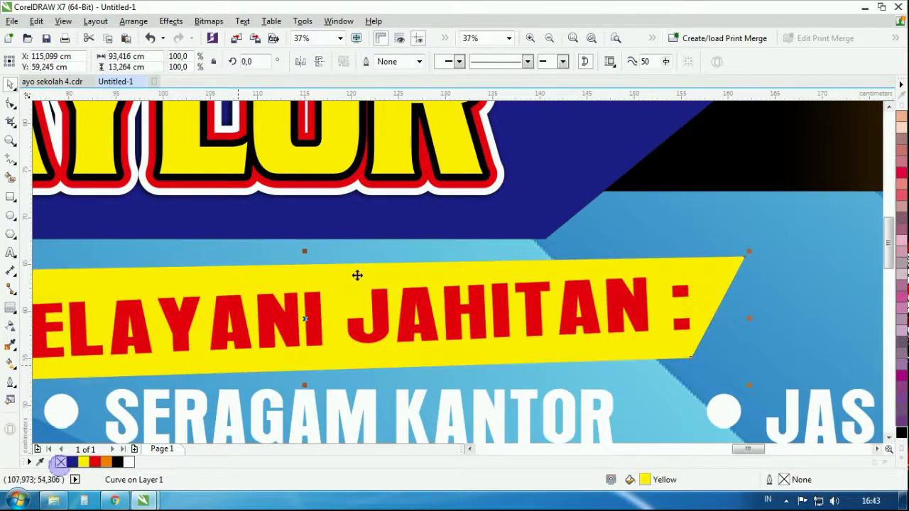
# Add a black copy of the banner, offset up and right, behind the yellow one
pyautogui.moveTo(400, 275); pyautogui.dragTo(418, 268)
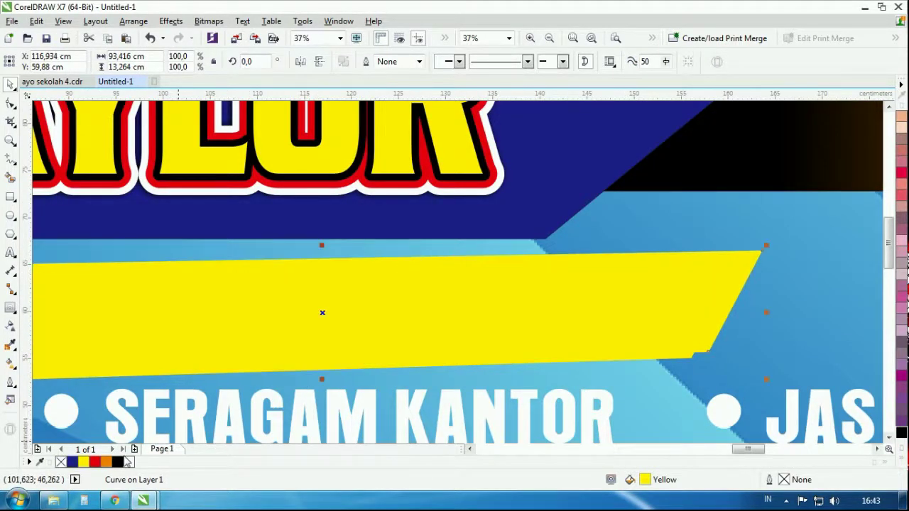
pyautogui.click(118, 463)
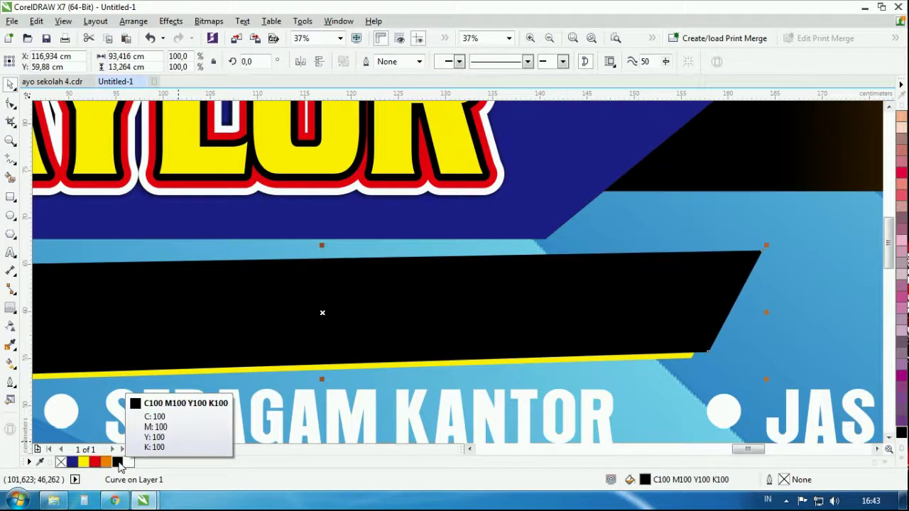
pyautogui.hotkey('ctrl', 'pagedown')
pyautogui.hotkey('ctrl', 'pagedown')
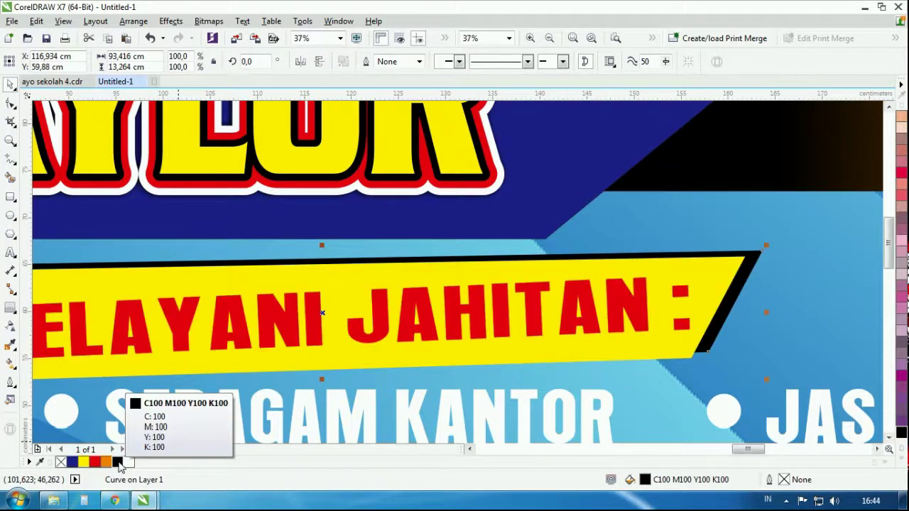
pyautogui.click(544, 246)
pyautogui.scroll(-2, 544, 246)
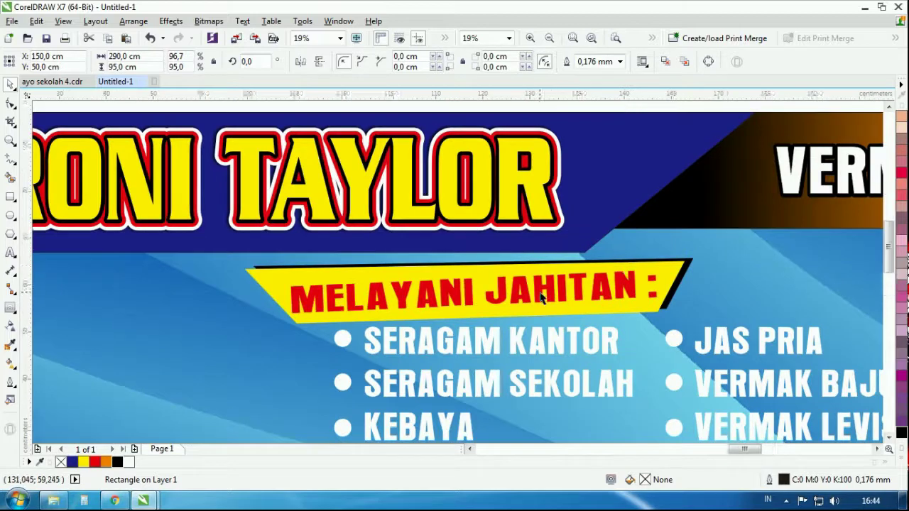
pyautogui.scroll(2, 544, 299)
pyautogui.click(544, 298)
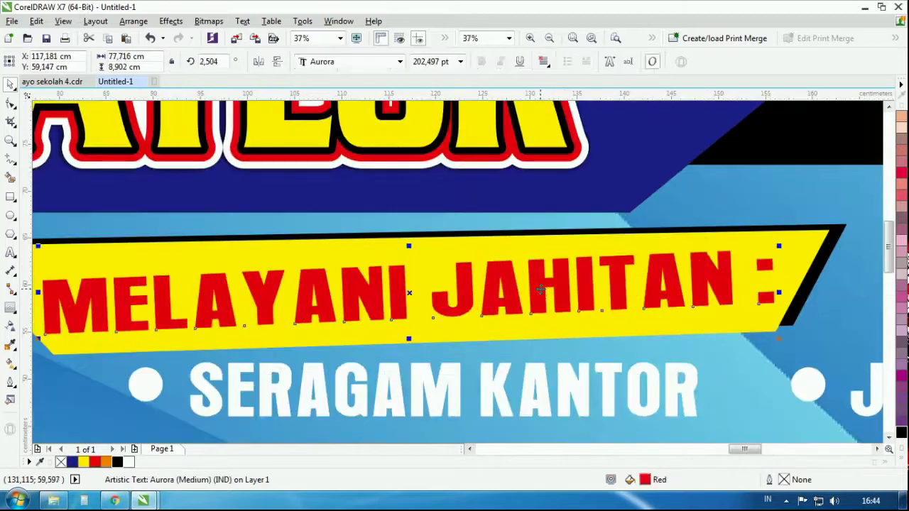
# Give the heading a perspective drop shadow and reposition where it falls
pyautogui.click(14, 327)
pyautogui.click(54, 308)
pyautogui.click(35, 62)
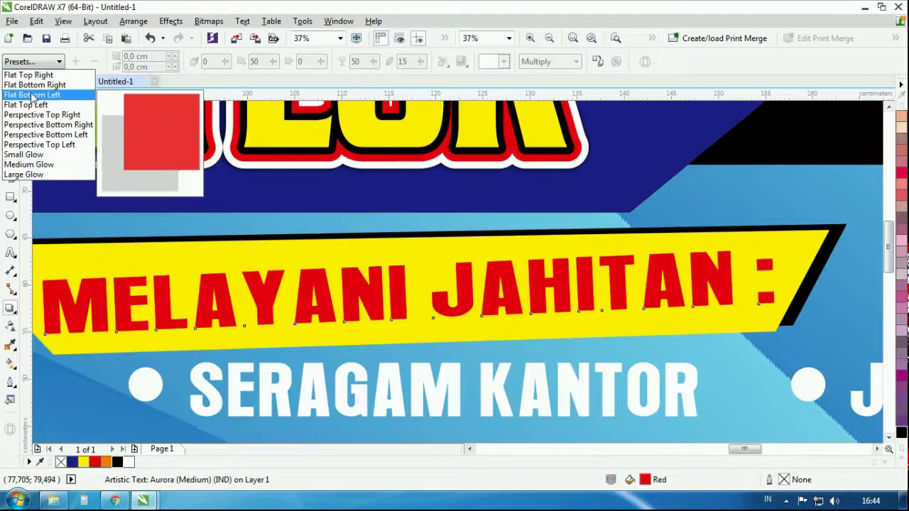
pyautogui.click(39, 114)
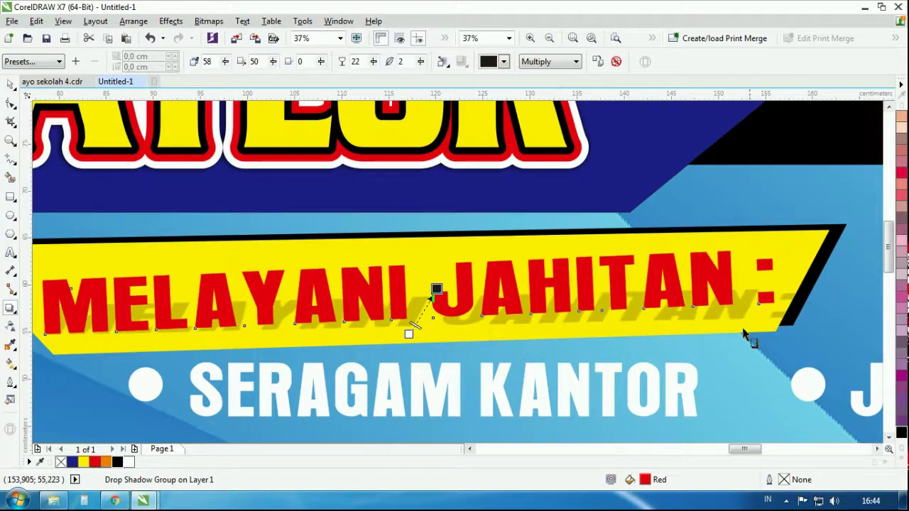
pyautogui.scroll(2, 470, 298)
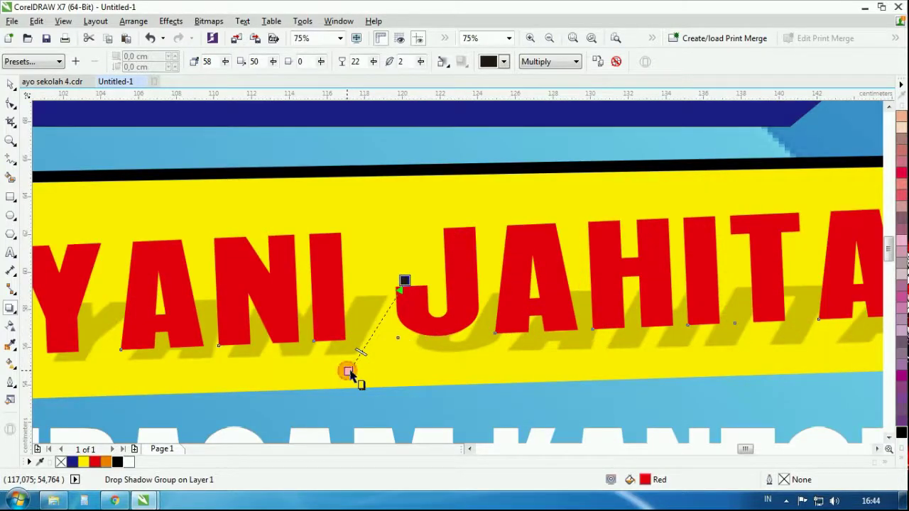
pyautogui.moveTo(348, 373)
pyautogui.mouseDown()
pyautogui.moveTo(361, 367)
pyautogui.moveTo(359, 382)
pyautogui.mouseUp()
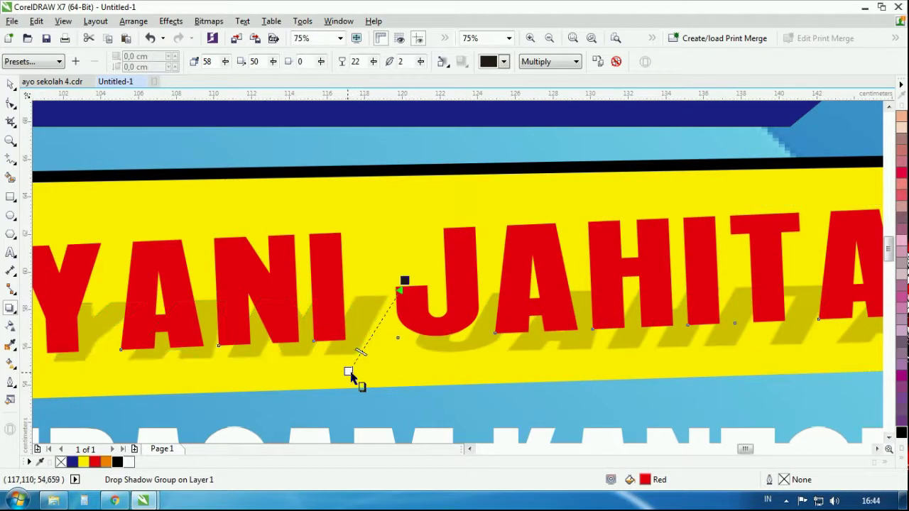
pyautogui.moveTo(402, 281); pyautogui.dragTo(455, 254)
# Select the shadowed heading text, apart from the banner background
pyautogui.scroll(-4, 429, 301)
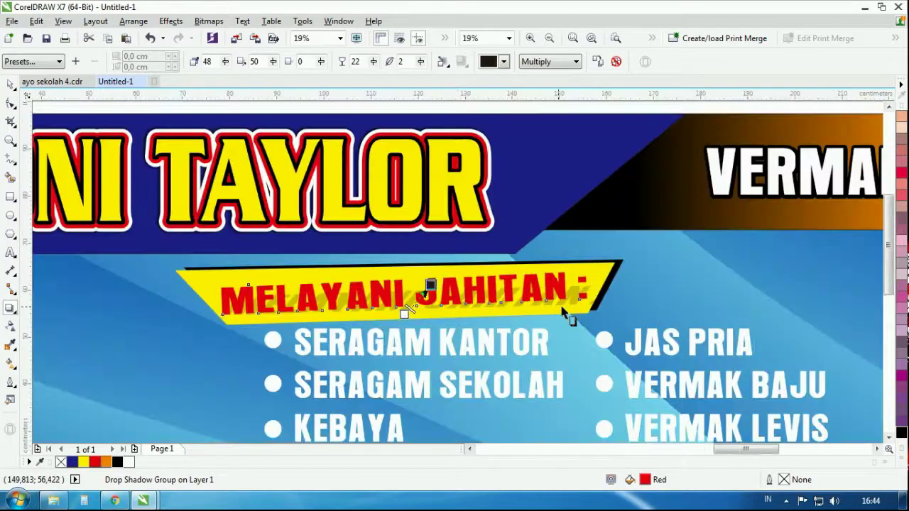
pyautogui.scroll(-2, 564, 304)
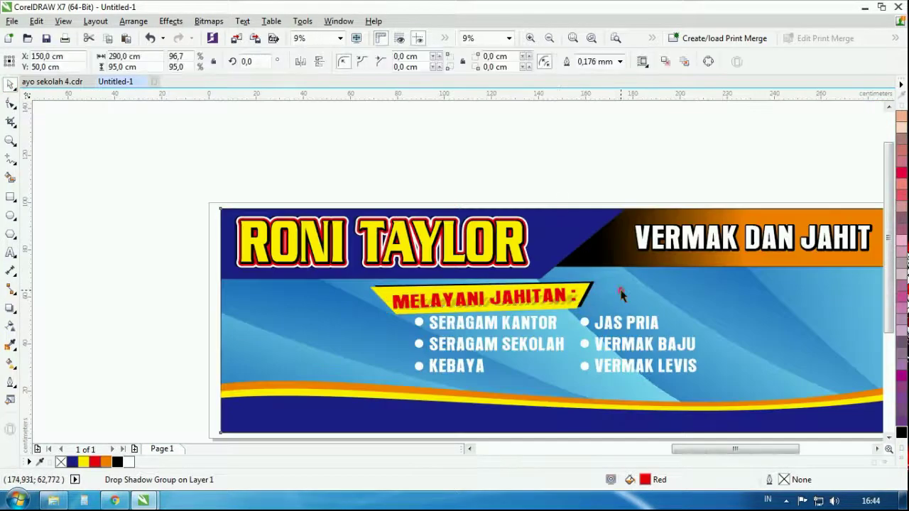
pyautogui.scroll(4, 619, 289)
pyautogui.click(484, 284)
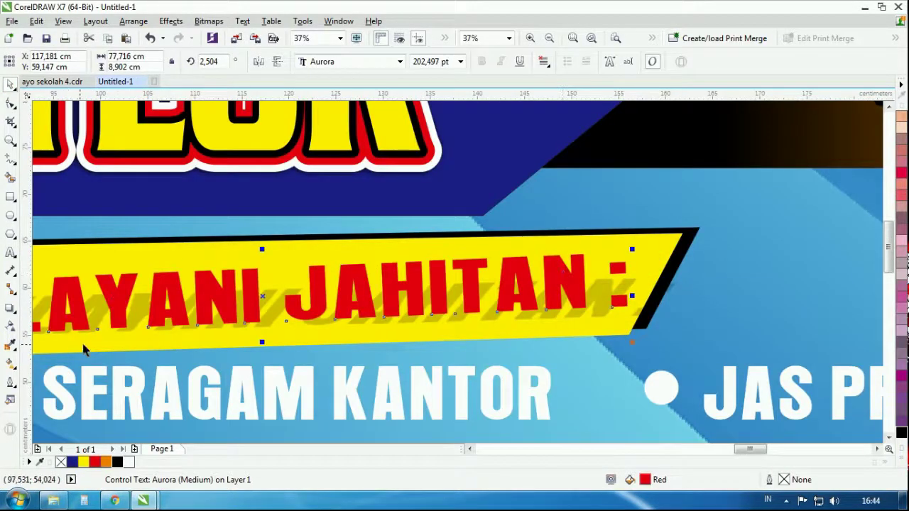
pyautogui.click(635, 317)
pyautogui.click(635, 315)
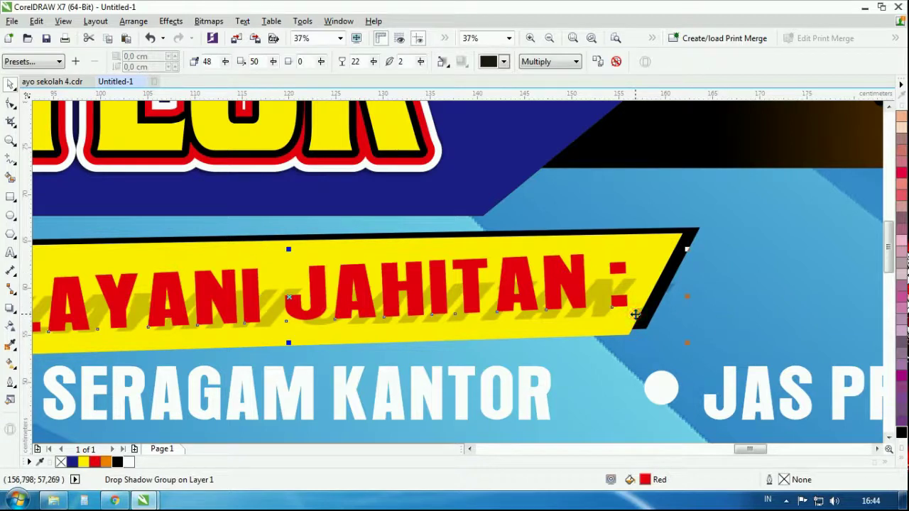
pyautogui.click(680, 328)
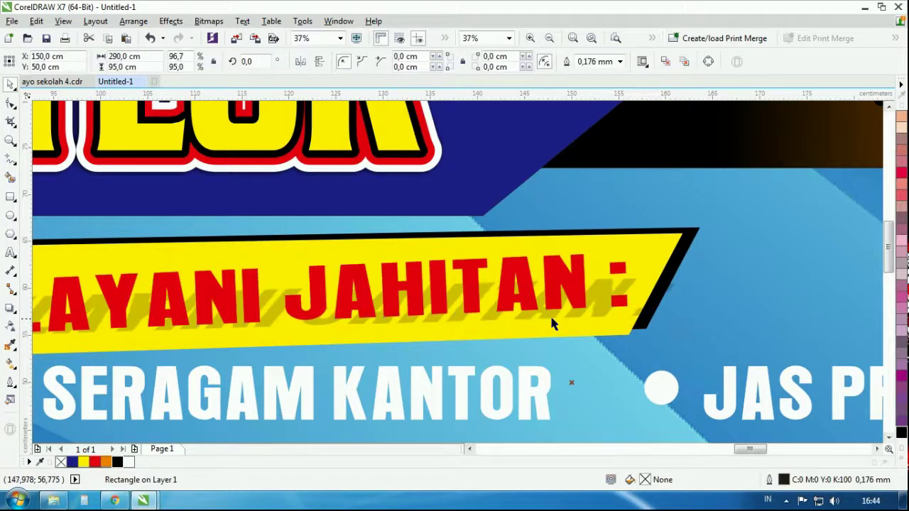
pyautogui.click(551, 318)
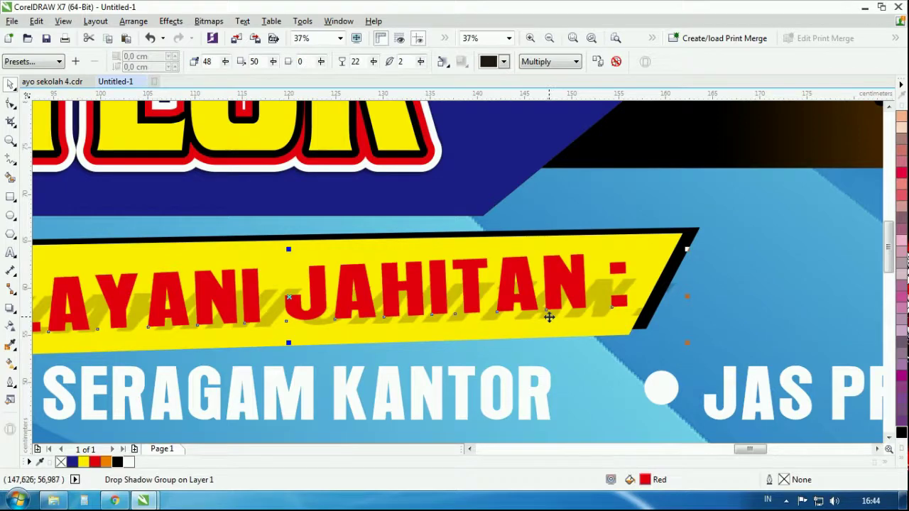
pyautogui.keyDown('shift'); pyautogui.click(748, 306); pyautogui.keyUp('shift')
pyautogui.click(570, 379)
# Apply a white outside contour with a 0.254 cm offset to the heading
pyautogui.click(454, 298)
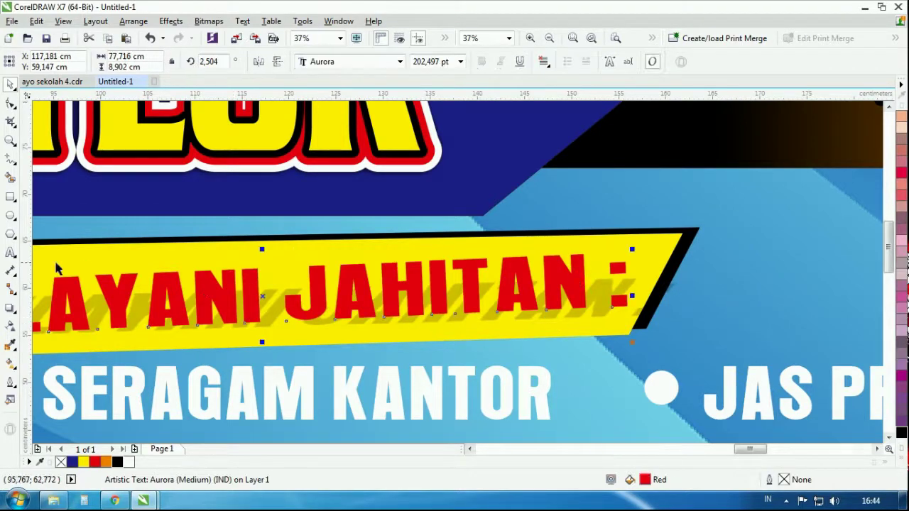
pyautogui.click(11, 310)
pyautogui.click(71, 321)
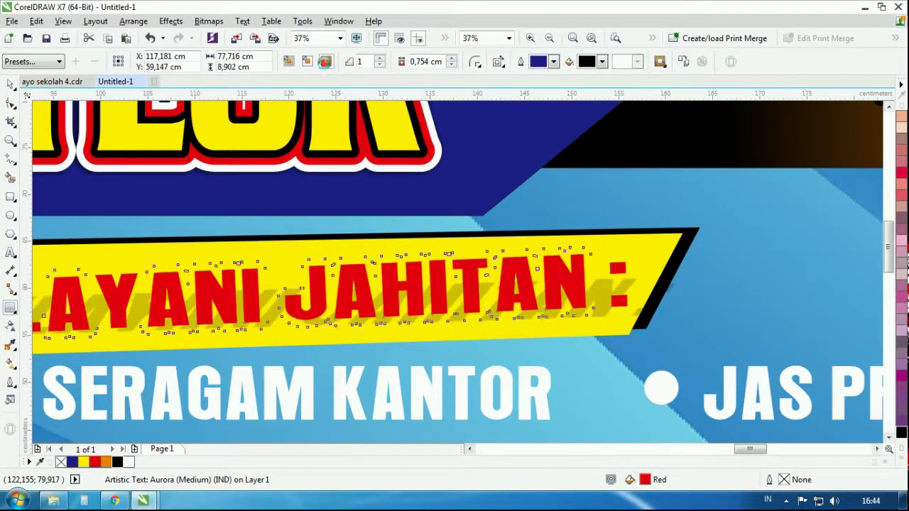
pyautogui.click(325, 62)
pyautogui.click(451, 66)
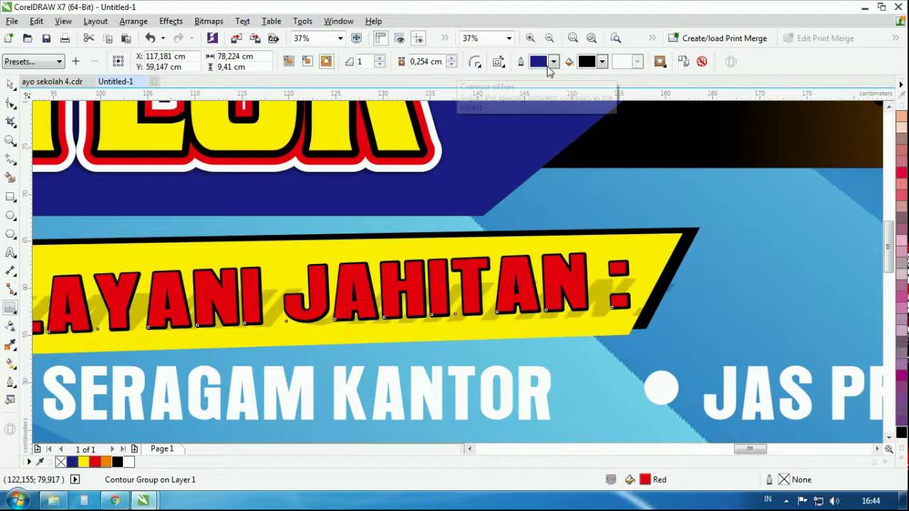
pyautogui.click(602, 62)
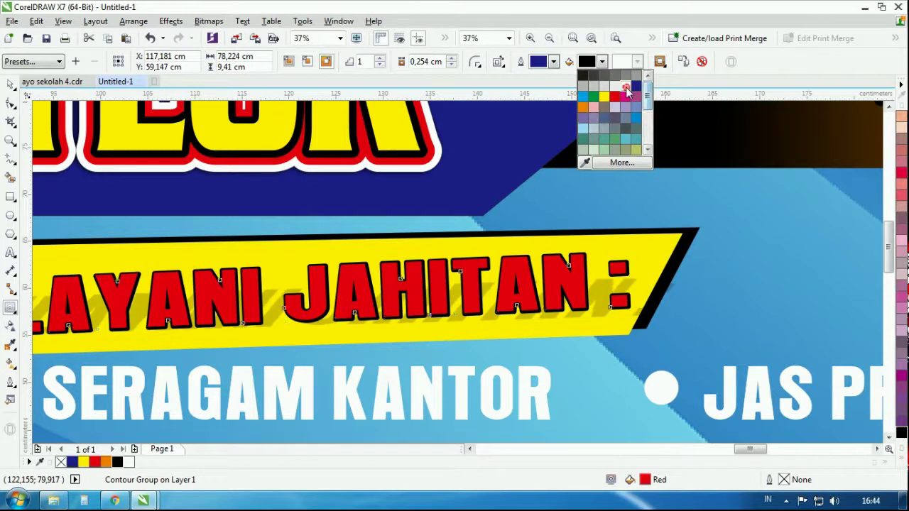
pyautogui.click(625, 150)
pyautogui.scroll(-2, 680, 227)
pyautogui.click(12, 84)
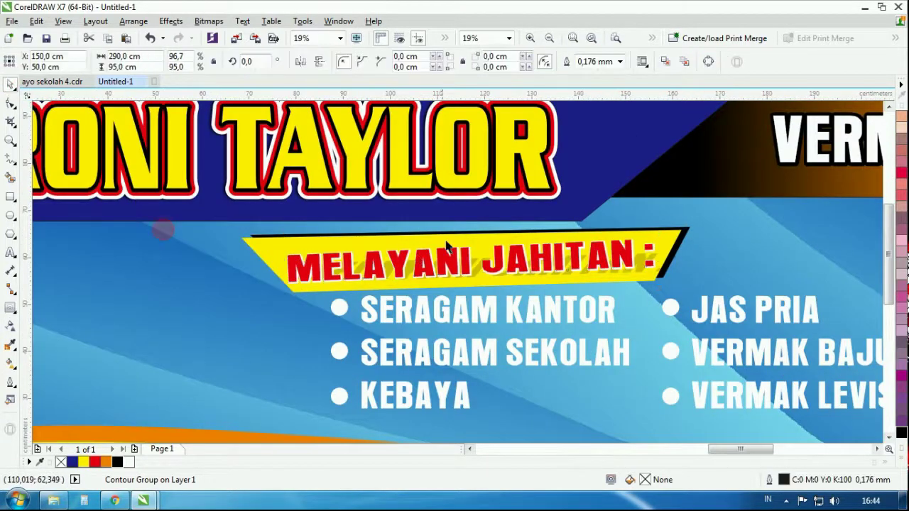
# Scale up the eight bullet-list objects and widen them to about 130.4 × 28.4 cm
pyautogui.scroll(-2, 386, 151)
pyautogui.scroll(2, 472, 278)
pyautogui.moveTo(185, 432); pyautogui.dragTo(837, 152)
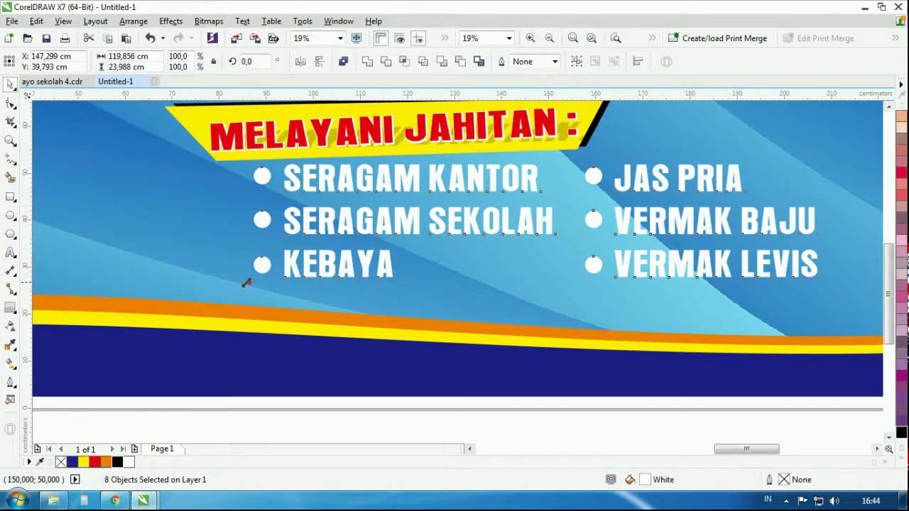
pyautogui.moveTo(247, 282); pyautogui.dragTo(272, 315)
pyautogui.moveTo(483, 174); pyautogui.dragTo(485, 192)
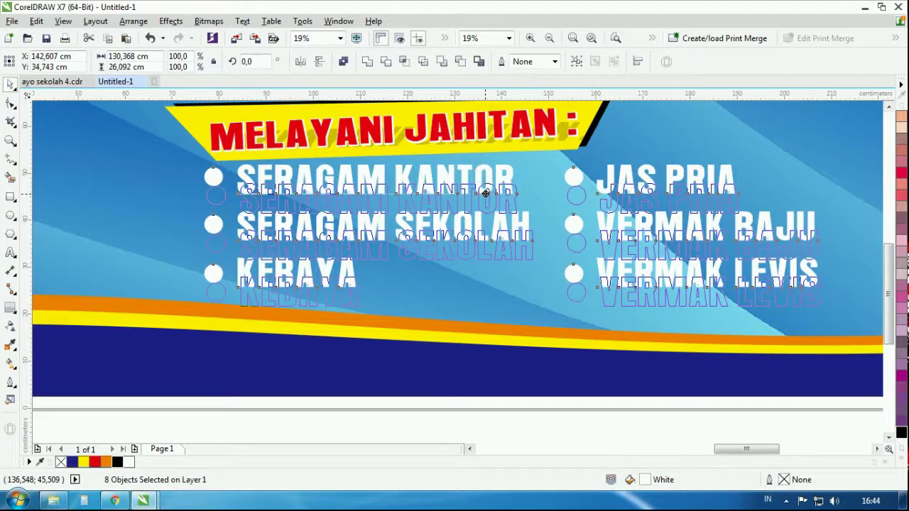
pyautogui.press('Escape')
pyautogui.scroll(-2, 490, 193)
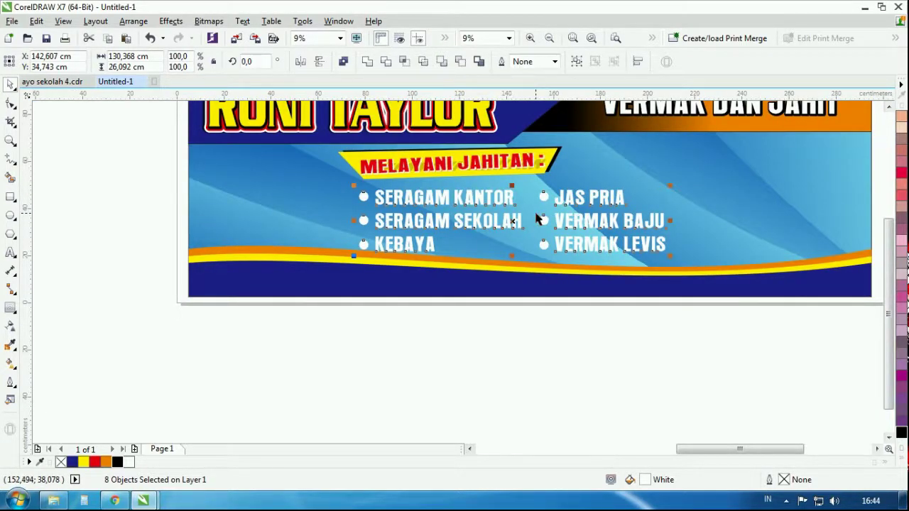
pyautogui.scroll(2, 525, 187)
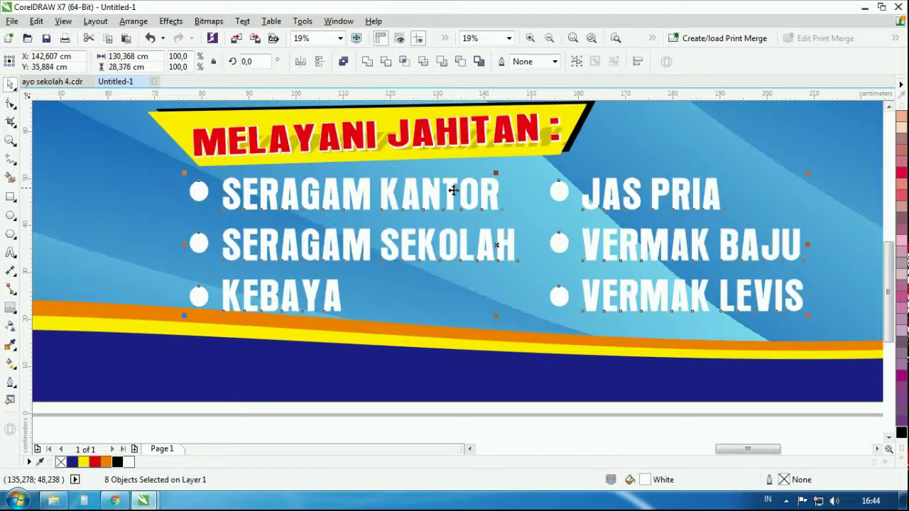
pyautogui.scroll(-2, 453, 190)
pyautogui.moveTo(631, 218); pyautogui.dragTo(654, 218)
pyautogui.click(531, 311)
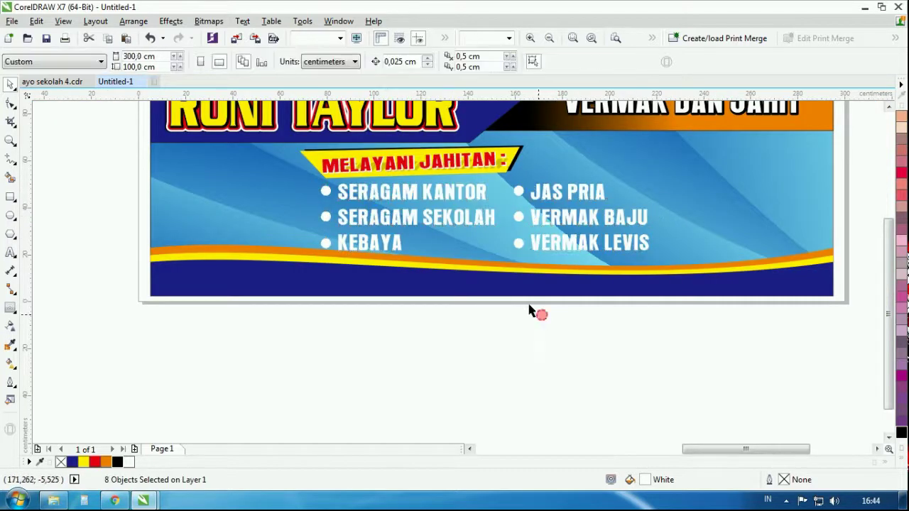
# Give the SERAGAM SEKOLAH text a red outside contour with a 0.754 cm offset
pyautogui.click(455, 209)
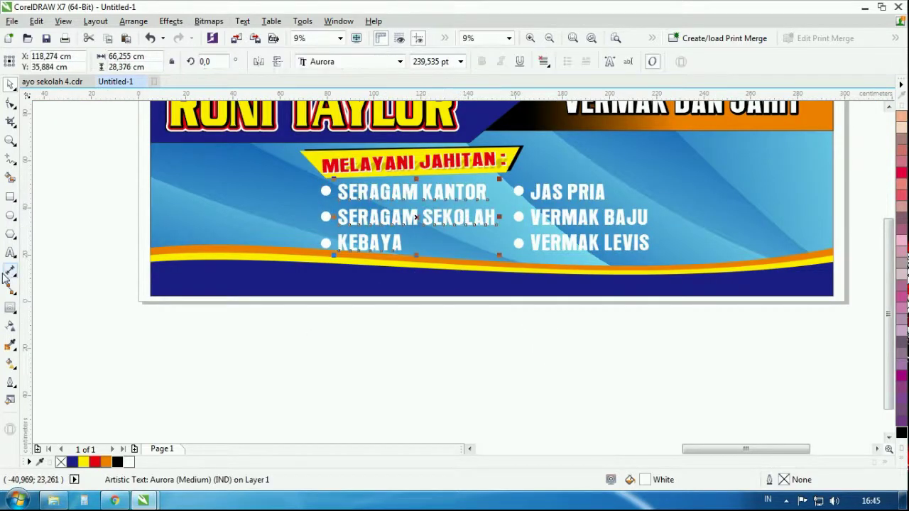
pyautogui.click(10, 308)
pyautogui.moveTo(470, 222); pyautogui.dragTo(343, 217)
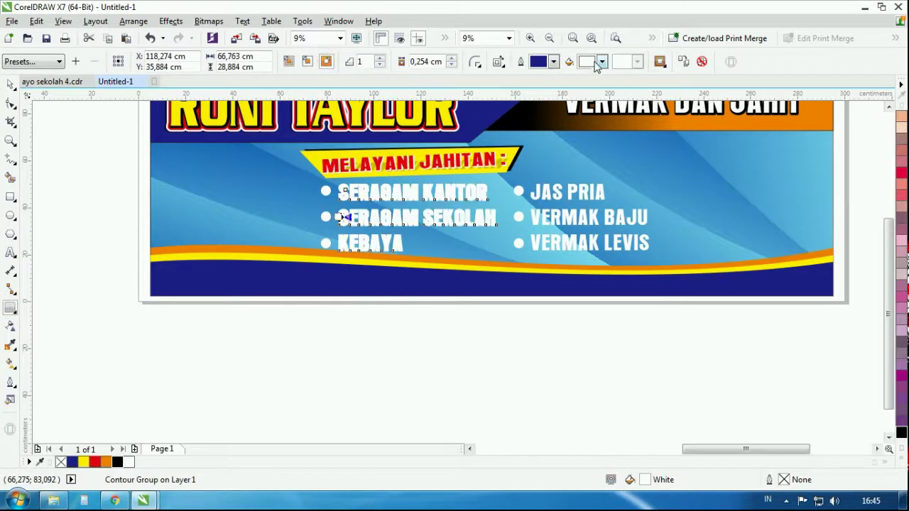
pyautogui.click(602, 62)
pyautogui.click(612, 91)
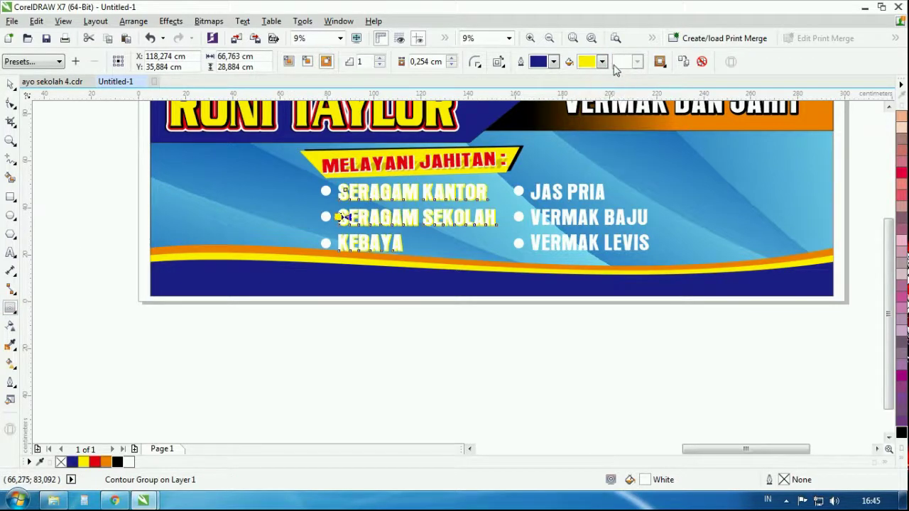
pyautogui.click(602, 61)
pyautogui.click(615, 75)
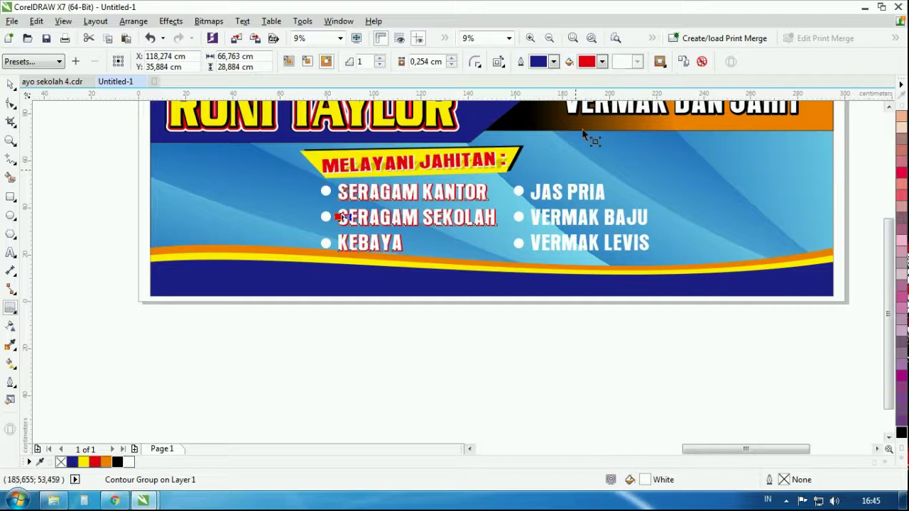
pyautogui.click(452, 58)
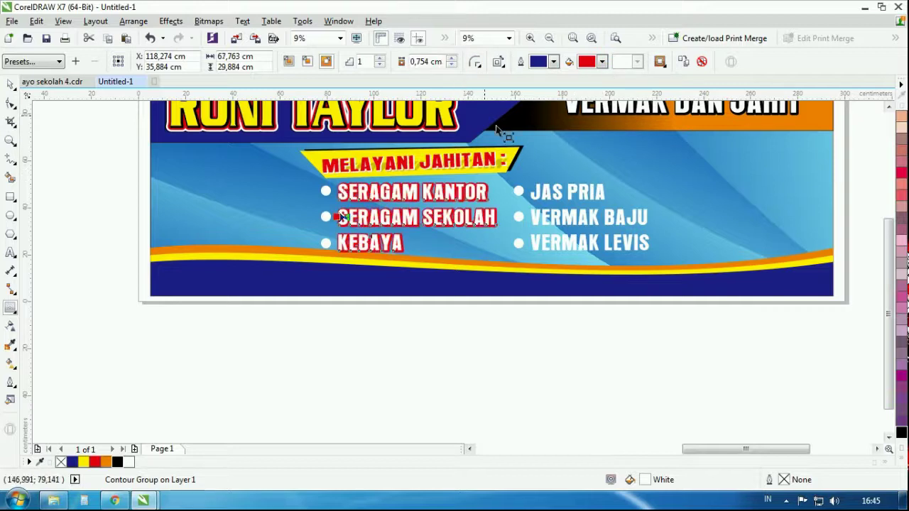
# Copy the red contour to the right-column text and the JAS PRIA, VERMAK BAJU, VERMAK LEVIS bullets
pyautogui.click(568, 210)
pyautogui.click(326, 61)
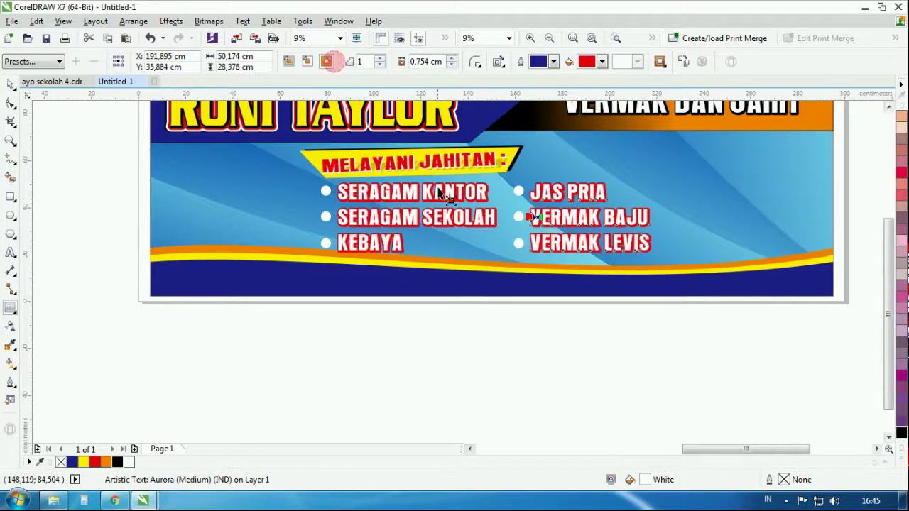
pyautogui.click(521, 193)
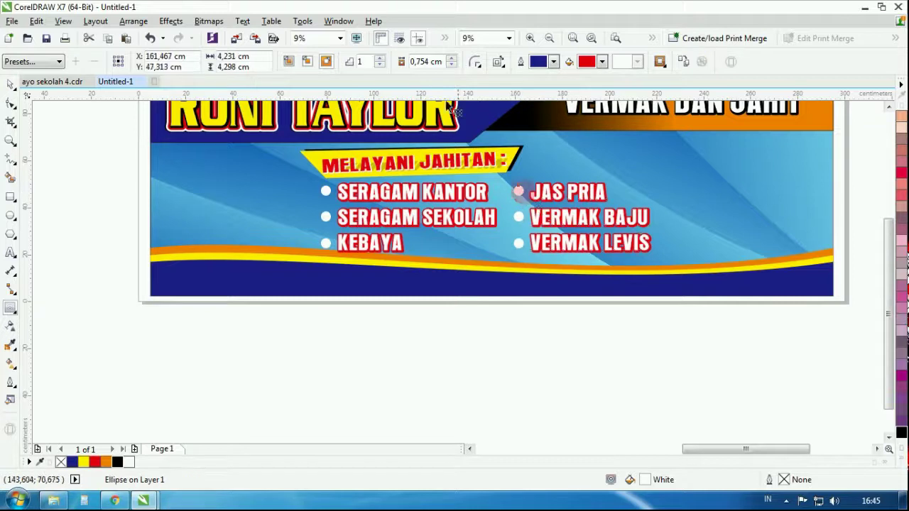
pyautogui.click(326, 61)
pyautogui.click(522, 217)
pyautogui.click(326, 61)
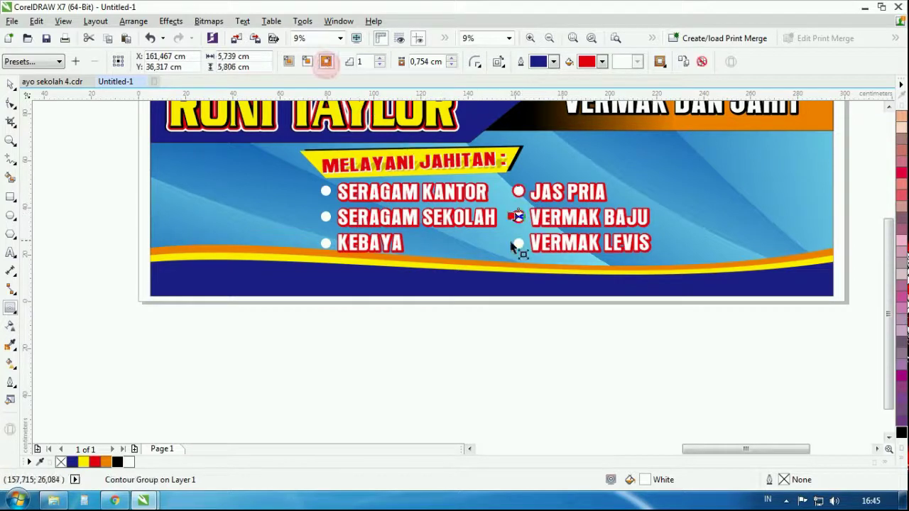
pyautogui.click(519, 243)
pyautogui.click(326, 61)
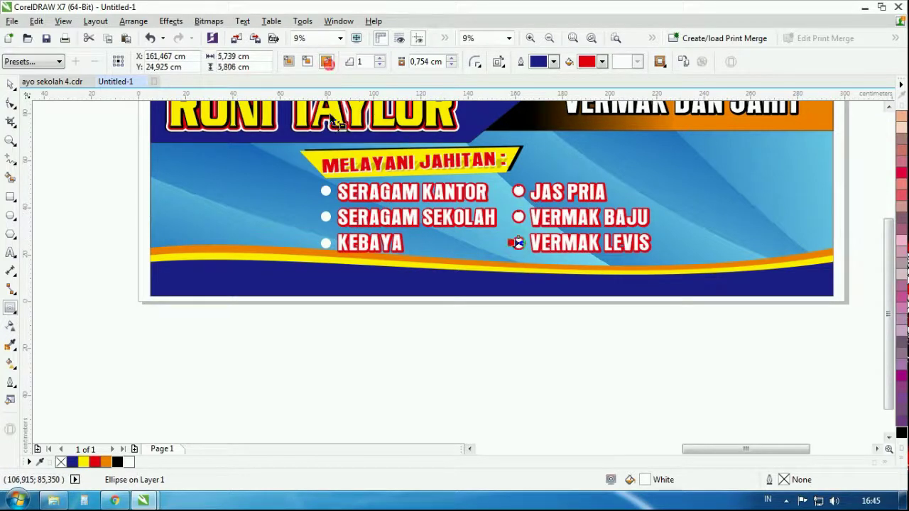
# Copy the red contour to the SERAGAM KANTOR, SERAGAM SEKOLAH and KEBAYA bullets
pyautogui.click(323, 190)
pyautogui.click(326, 61)
pyautogui.click(325, 216)
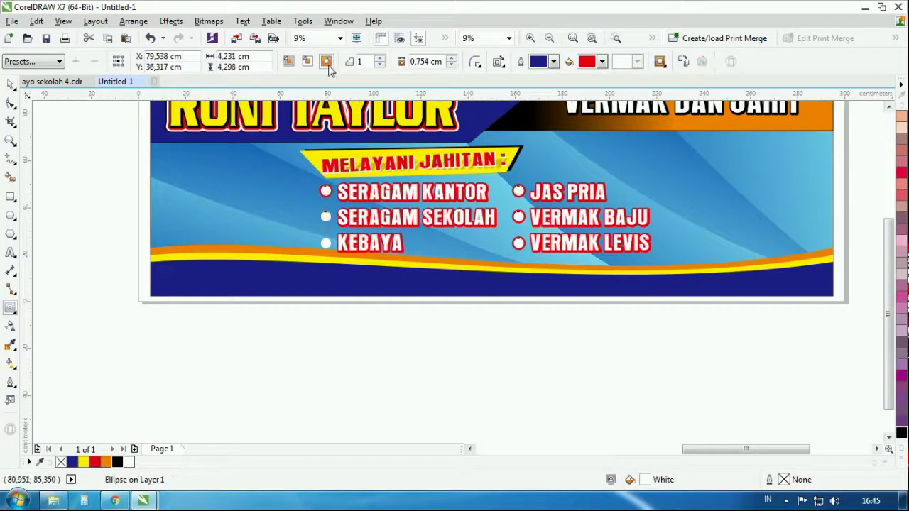
pyautogui.click(326, 61)
pyautogui.click(326, 244)
pyautogui.click(326, 62)
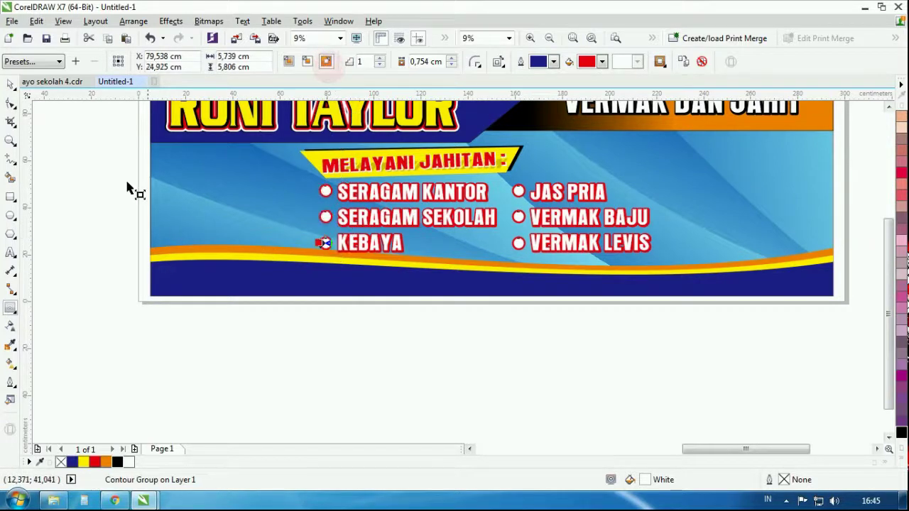
pyautogui.click(6, 84)
pyautogui.click(418, 325)
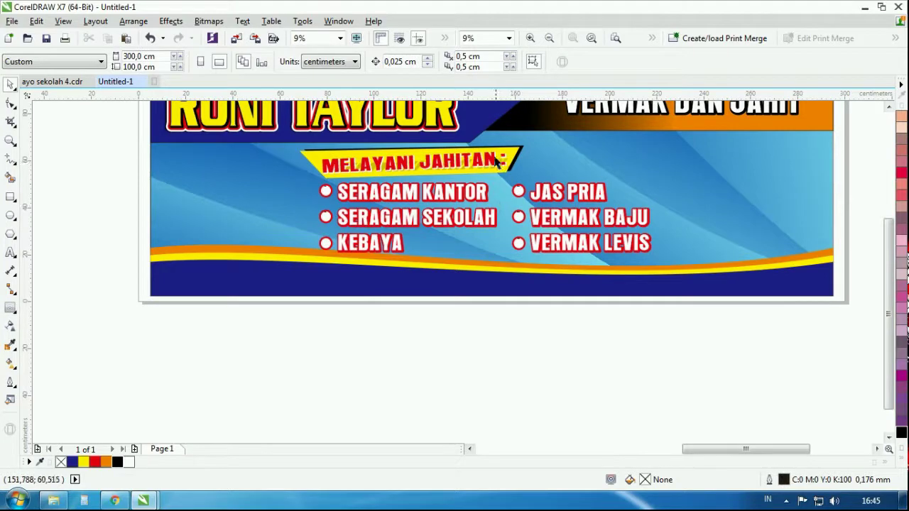
pyautogui.scroll(2, 495, 160)
pyautogui.scroll(-2, 495, 160)
# Move the couple photo onto the banner, shrink it, and place it on the left side
pyautogui.scroll(-2, 422, 339)
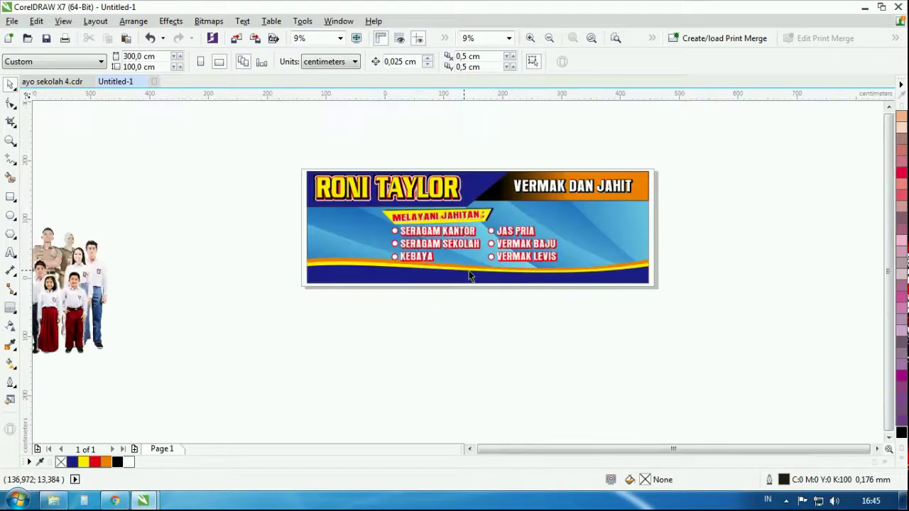
pyautogui.moveTo(135, 310); pyautogui.dragTo(361, 289)
pyautogui.scroll(2, 391, 242)
pyautogui.moveTo(399, 219); pyautogui.dragTo(336, 278)
pyautogui.moveTo(292, 313); pyautogui.dragTo(456, 288)
pyautogui.scroll(2, 430, 259)
# Crop the man's photo flush with the banner's left edge and move the woman beside him
pyautogui.click(389, 373)
pyautogui.click(419, 334)
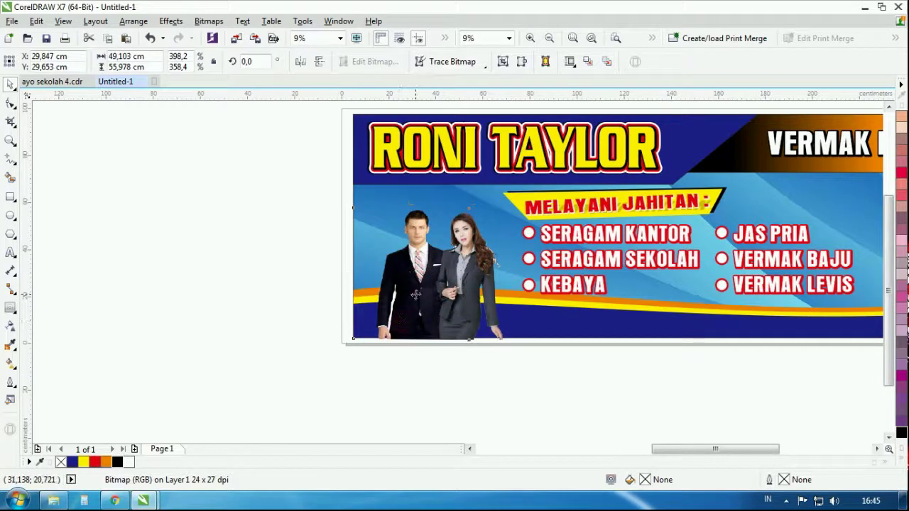
pyautogui.moveTo(398, 319)
pyautogui.mouseDown()
pyautogui.moveTo(393, 293)
pyautogui.moveTo(376, 296)
pyautogui.mouseUp()
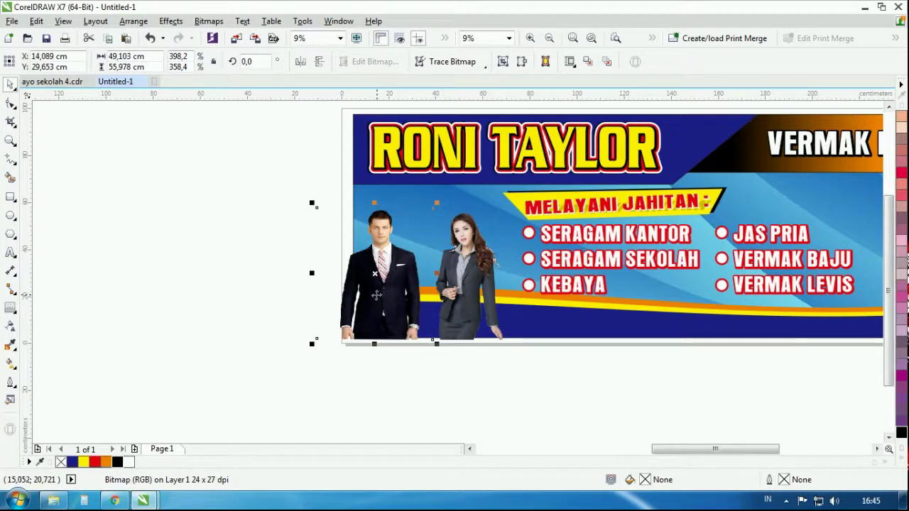
pyautogui.click(10, 105)
pyautogui.moveTo(318, 340); pyautogui.dragTo(354, 340)
pyautogui.click(10, 84)
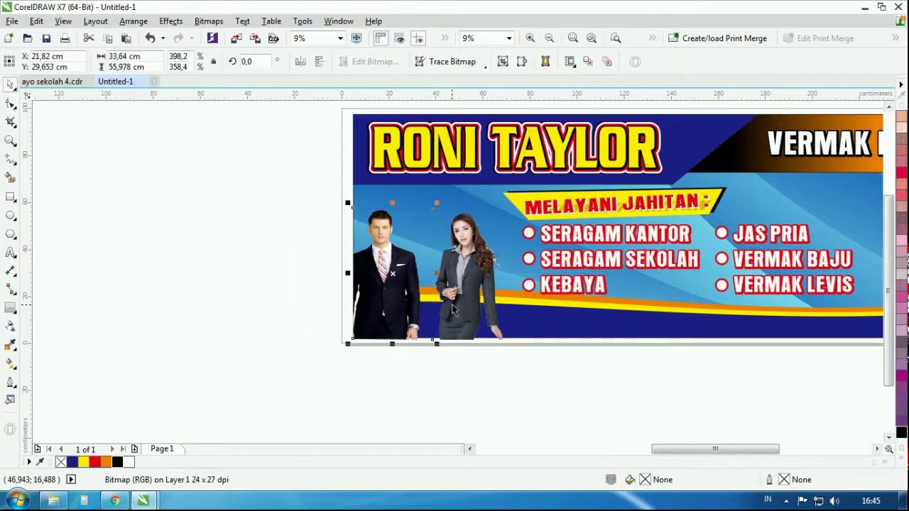
pyautogui.moveTo(463, 286); pyautogui.dragTo(435, 284)
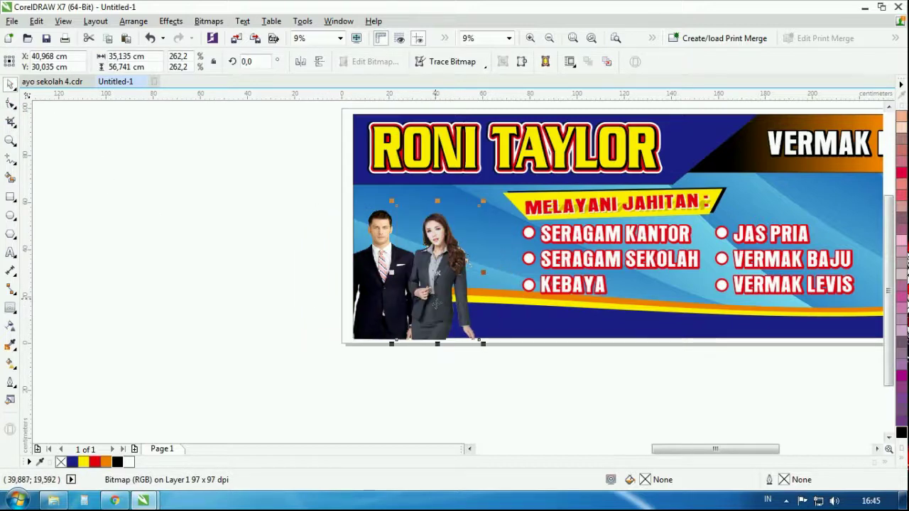
pyautogui.click(420, 380)
pyautogui.scroll(-4, 348, 338)
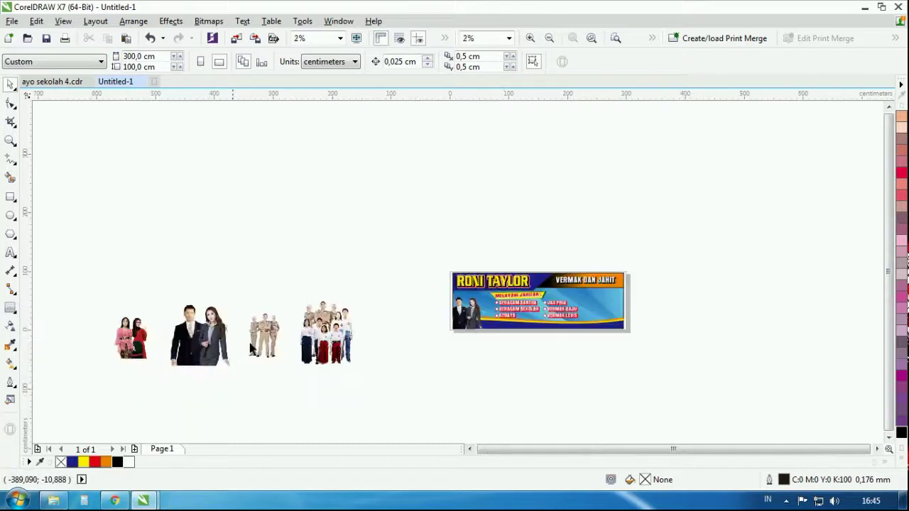
pyautogui.scroll(4, 313, 330)
pyautogui.scroll(-2, 185, 265)
pyautogui.moveTo(365, 210); pyautogui.dragTo(206, 382)
# Move the students-and-officials group onto the banner, scale it to about 70%, and fit it on the right
pyautogui.scroll(-2, 205, 382)
pyautogui.moveTo(253, 335); pyautogui.dragTo(525, 315)
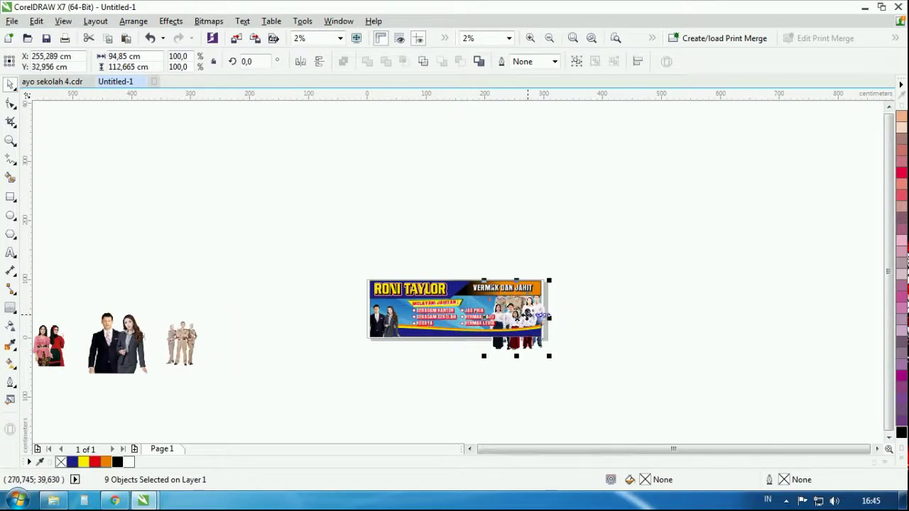
pyautogui.scroll(3, 526, 314)
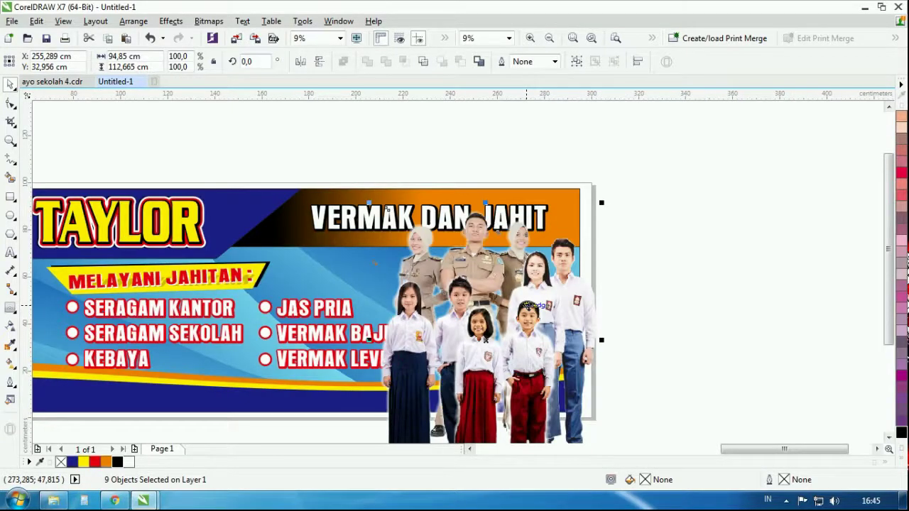
pyautogui.scroll(-1, 660, 284)
pyautogui.moveTo(662, 382); pyautogui.dragTo(659, 340)
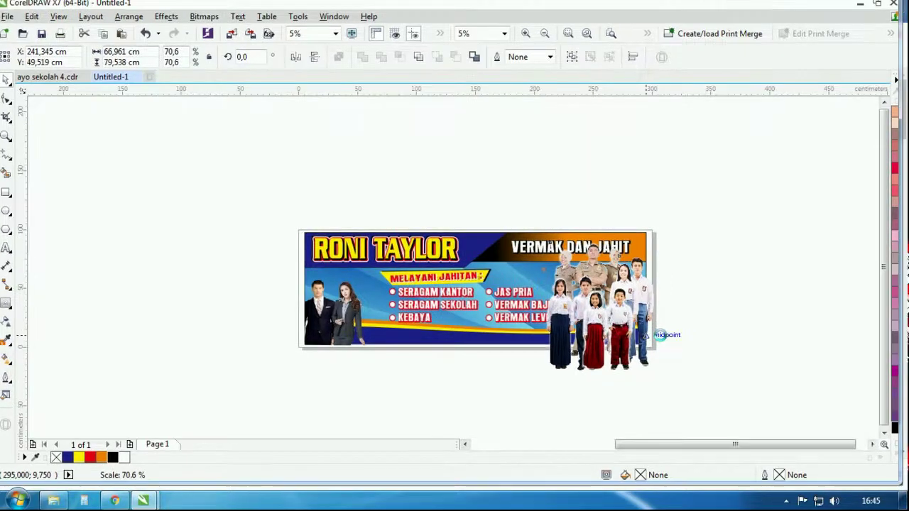
pyautogui.moveTo(660, 334); pyautogui.dragTo(659, 332)
pyautogui.scroll(2, 659, 331)
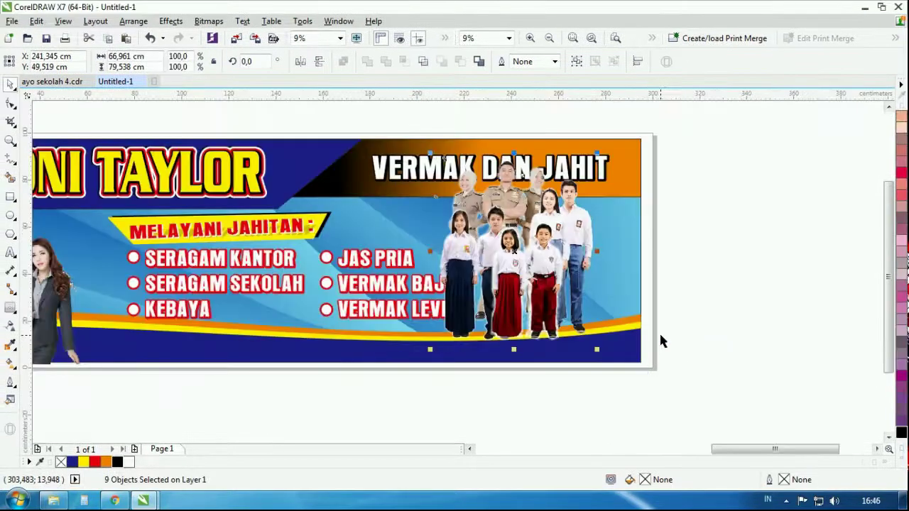
pyautogui.moveTo(570, 287); pyautogui.dragTo(579, 284)
# Select the VERMAK DAN JAHIT title group, then deselect it
pyautogui.click(701, 262)
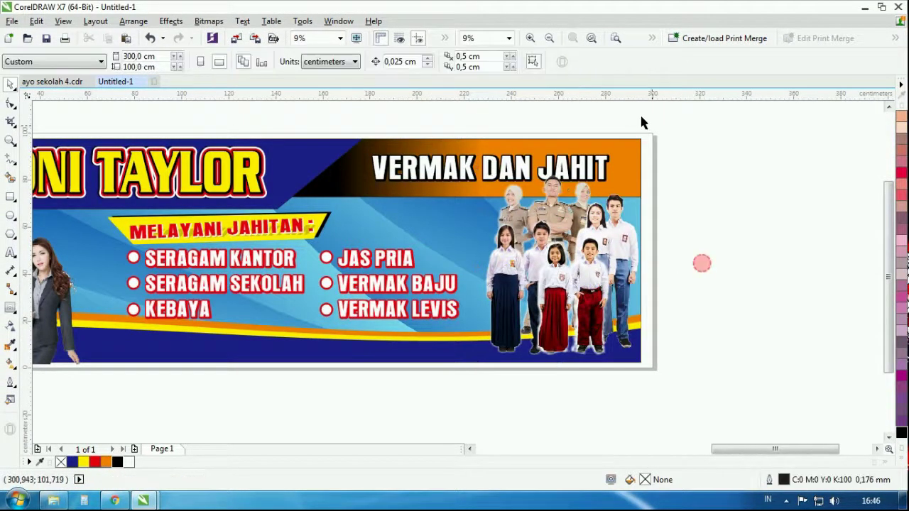
pyautogui.moveTo(629, 114); pyautogui.dragTo(356, 198)
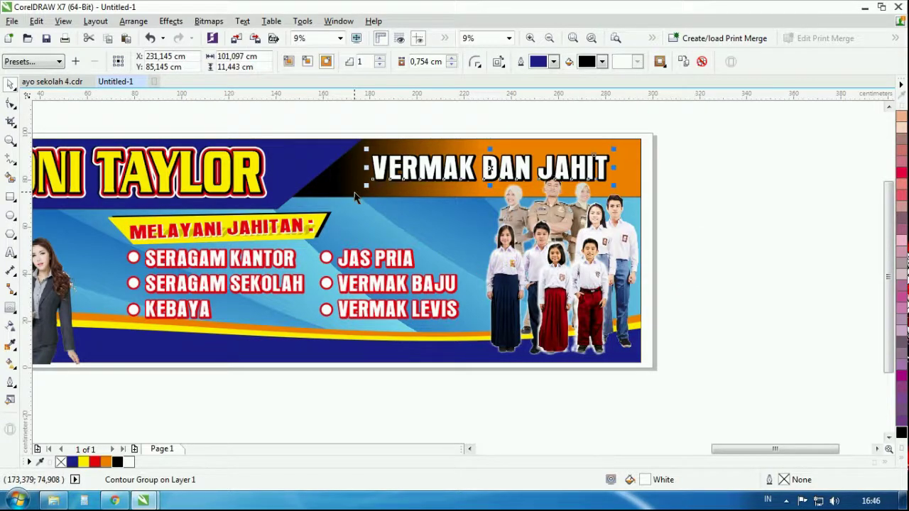
pyautogui.click(710, 157)
pyautogui.scroll(-2, 622, 245)
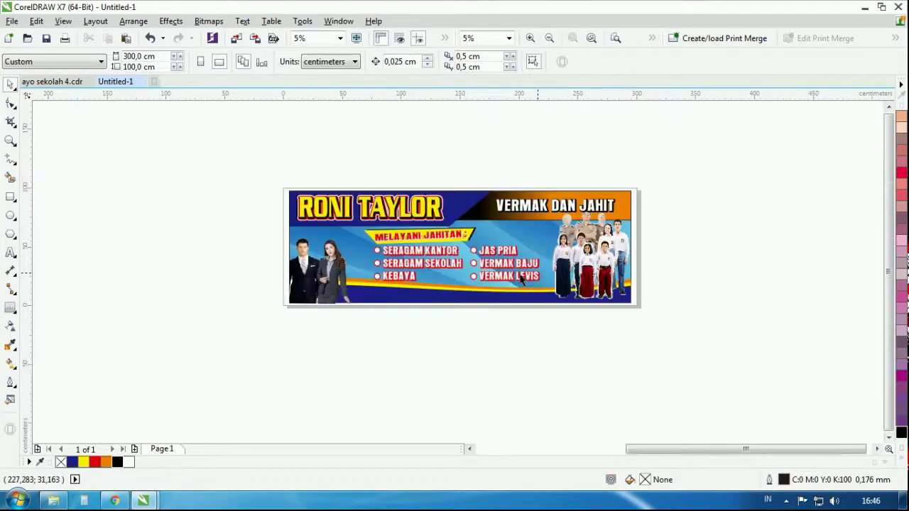
pyautogui.scroll(-2, 524, 301)
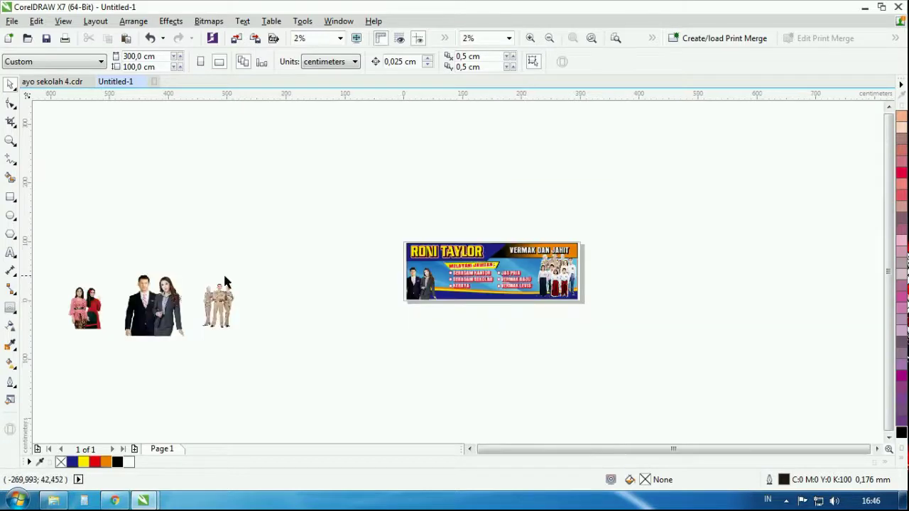
# Drag the kebaya woman's photo onto the banner's left, scale it down, and place it beside the suited couple
pyautogui.scroll(3, 68, 306)
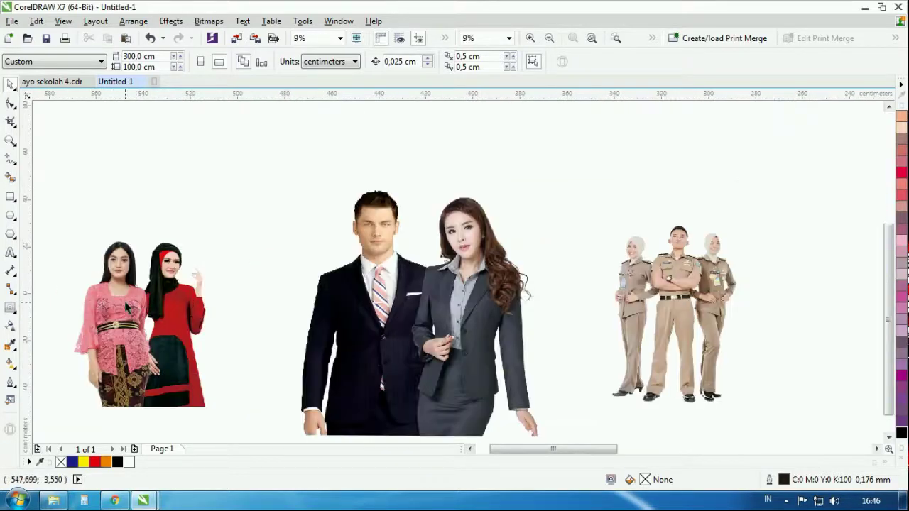
pyautogui.click(126, 307)
pyautogui.scroll(-3, 121, 313)
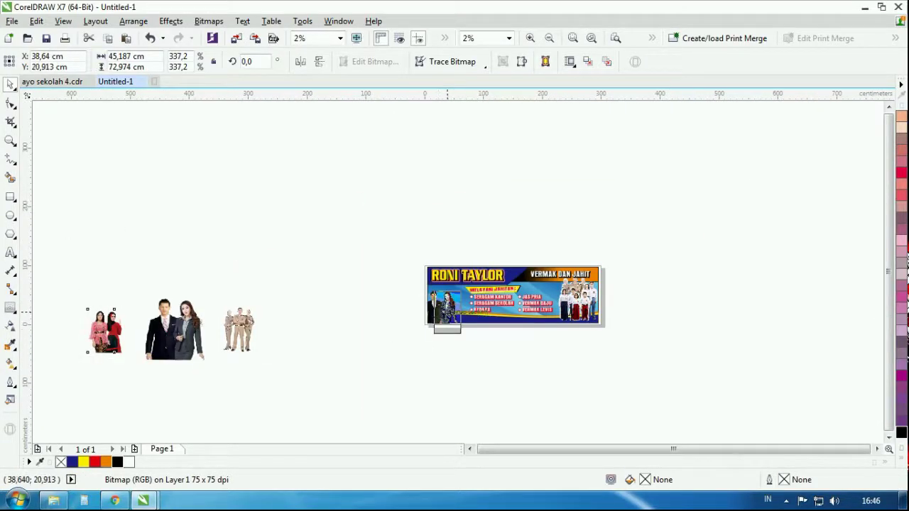
pyautogui.moveTo(450, 305); pyautogui.dragTo(453, 305)
pyautogui.scroll(4, 453, 305)
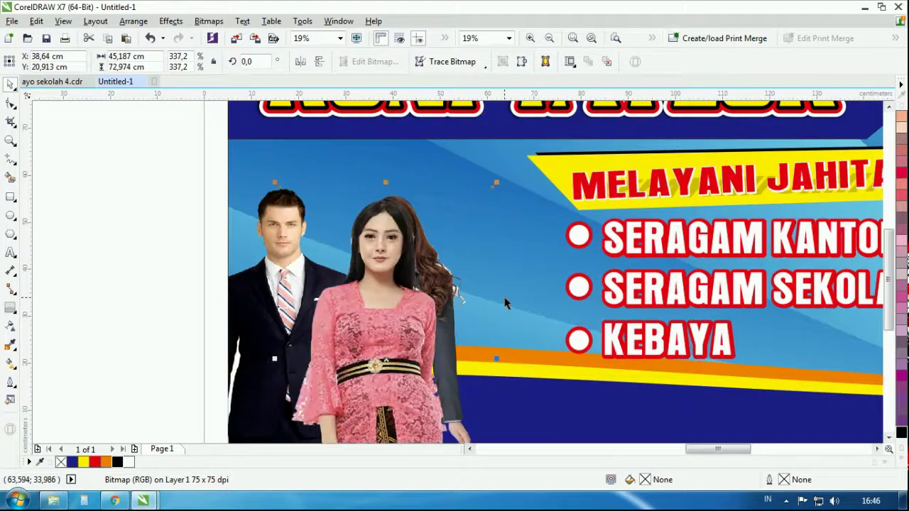
pyautogui.scroll(-1, 506, 303)
pyautogui.moveTo(502, 241); pyautogui.dragTo(477, 269)
pyautogui.moveTo(495, 301); pyautogui.dragTo(494, 302)
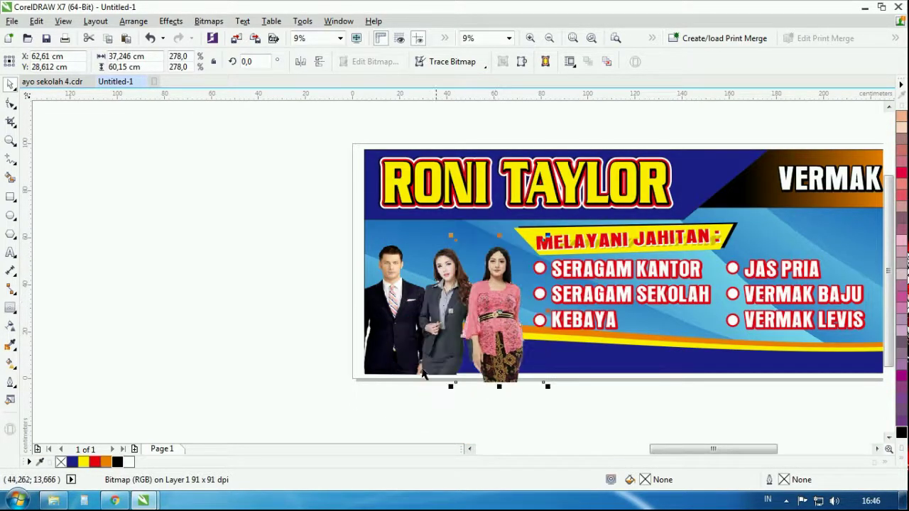
pyautogui.scroll(2, 516, 322)
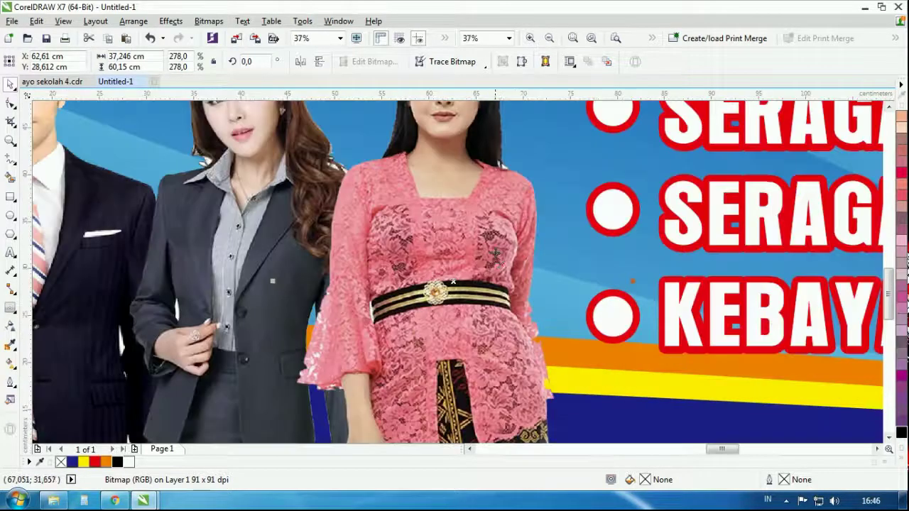
pyautogui.scroll(-2, 493, 241)
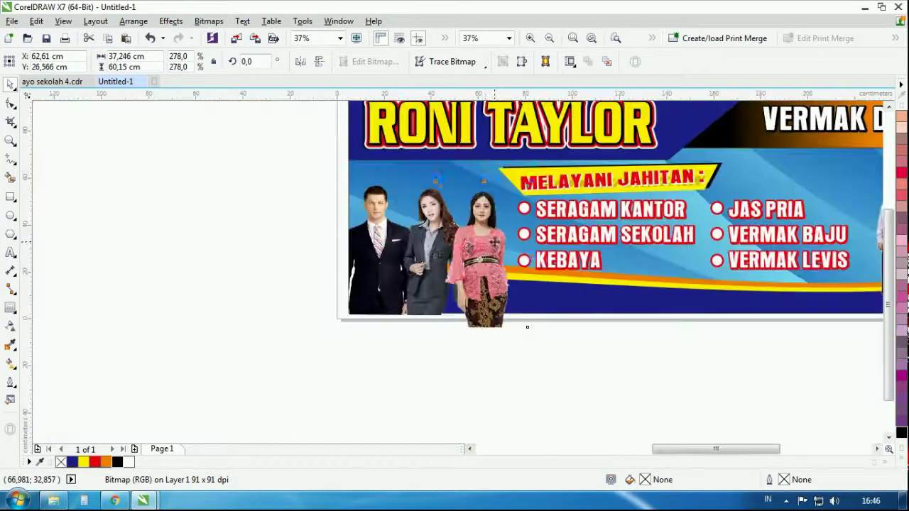
# With the Shape tool, raise the people photos' bottom nodes to the banner's bottom edge
pyautogui.click(11, 103)
pyautogui.scroll(2, 480, 316)
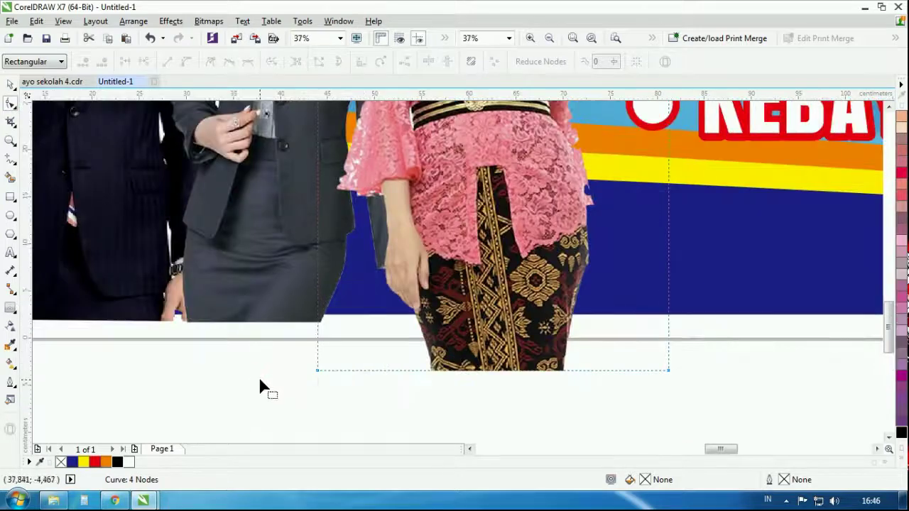
pyautogui.moveTo(260, 378); pyautogui.dragTo(667, 320)
pyautogui.scroll(-2, 671, 323)
pyautogui.scroll(2, 556, 323)
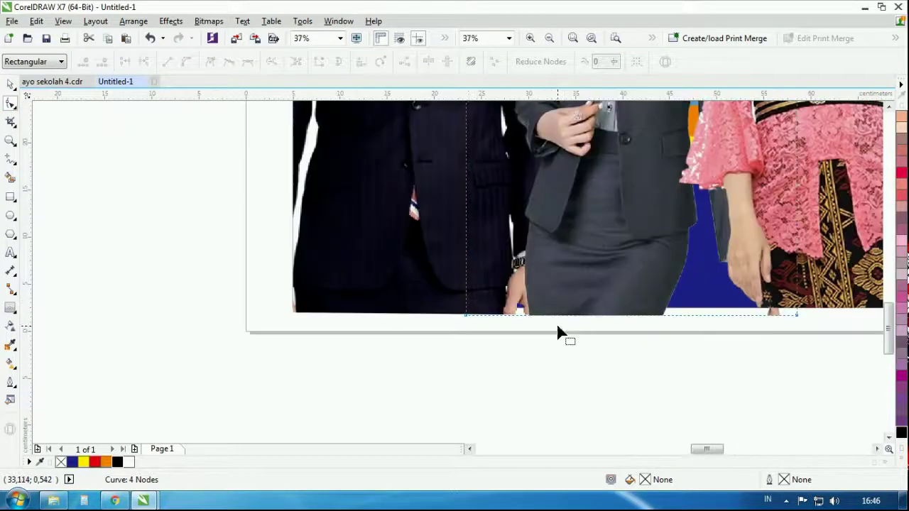
pyautogui.moveTo(398, 349); pyautogui.dragTo(782, 303)
pyautogui.scroll(1, 808, 316)
pyautogui.scroll(-1, 782, 303)
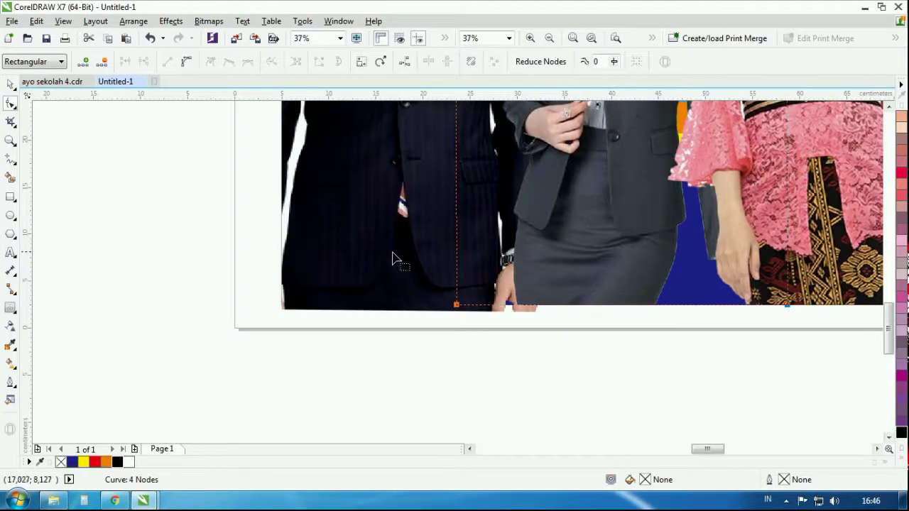
pyautogui.moveTo(223, 339); pyautogui.dragTo(607, 301)
pyautogui.scroll(1, 302, 311)
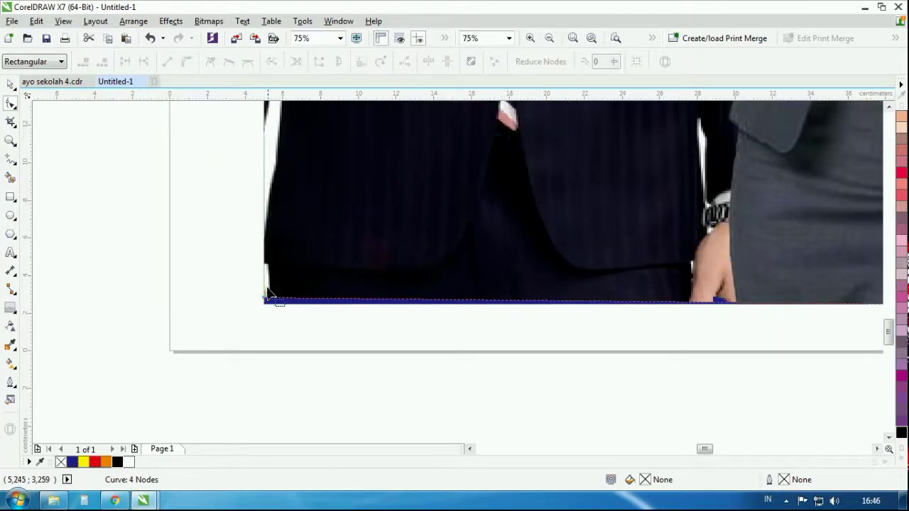
pyautogui.scroll(-3, 374, 312)
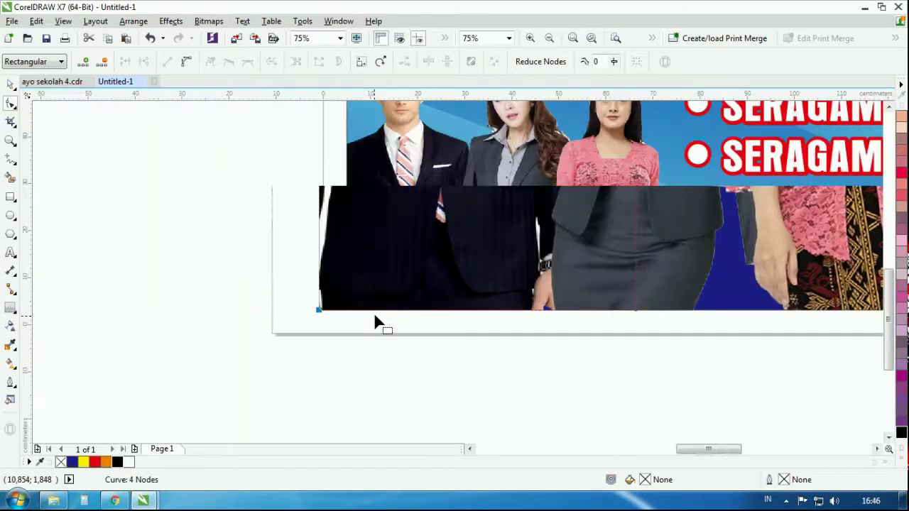
# Bring the grey-suit woman's photo in front of the kebaya woman
pyautogui.click(10, 84)
pyautogui.click(435, 227)
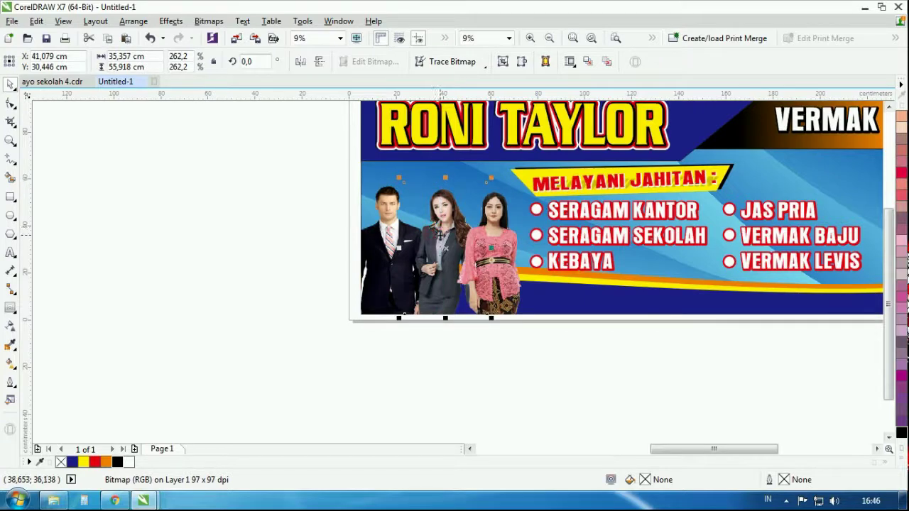
pyautogui.hotkey('shift', 'pageup')
pyautogui.click(367, 362)
pyautogui.scroll(-3, 367, 363)
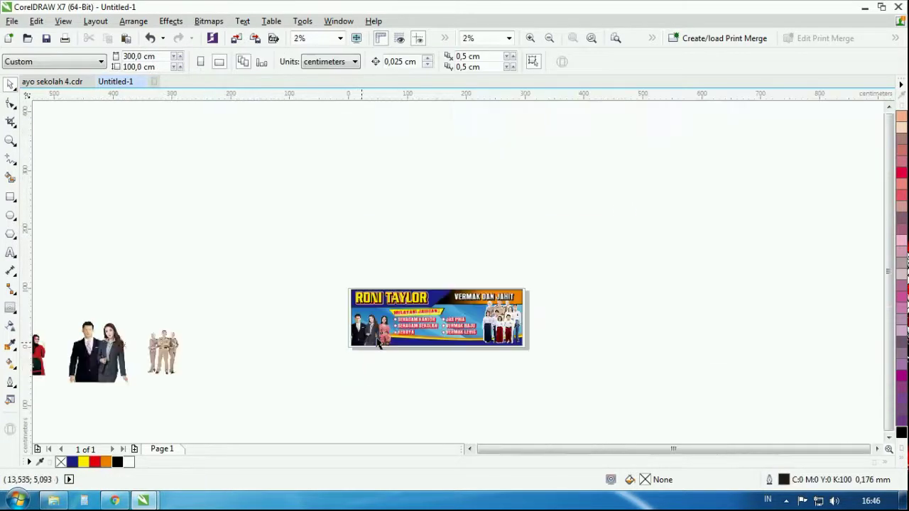
pyautogui.scroll(3, 497, 331)
pyautogui.scroll(-3, 498, 331)
pyautogui.scroll(4, 467, 301)
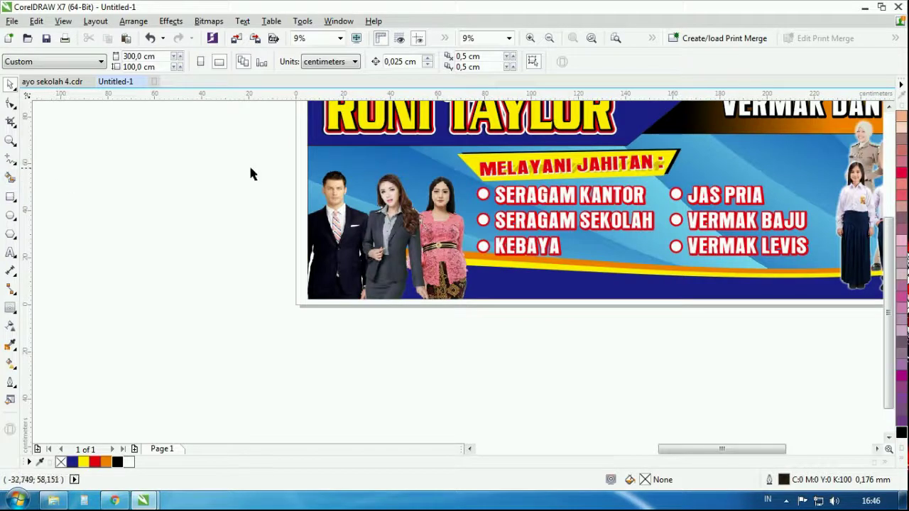
pyautogui.scroll(-2, 419, 192)
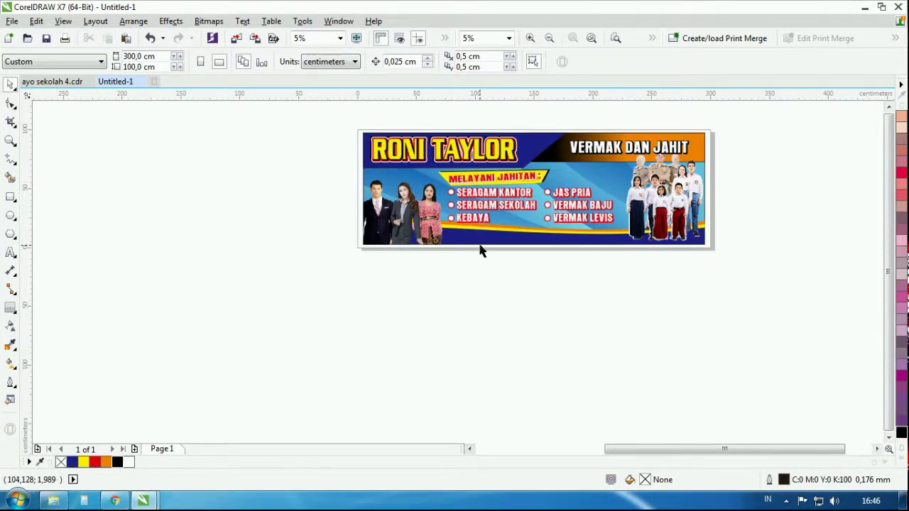
pyautogui.scroll(2, 479, 250)
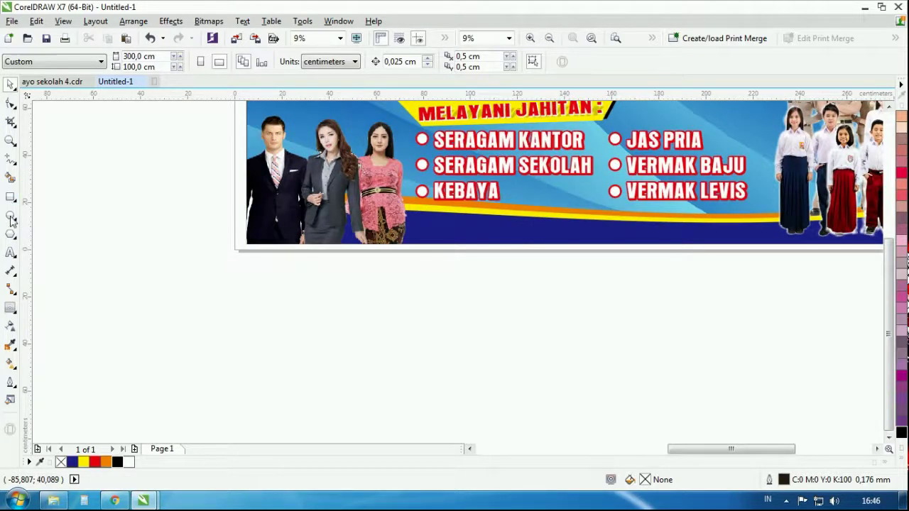
# Copy the SERAGAM KANTOR list below the banner, fill it black, and shrink the block
pyautogui.moveTo(517, 140); pyautogui.dragTo(471, 308)
pyautogui.click(117, 461)
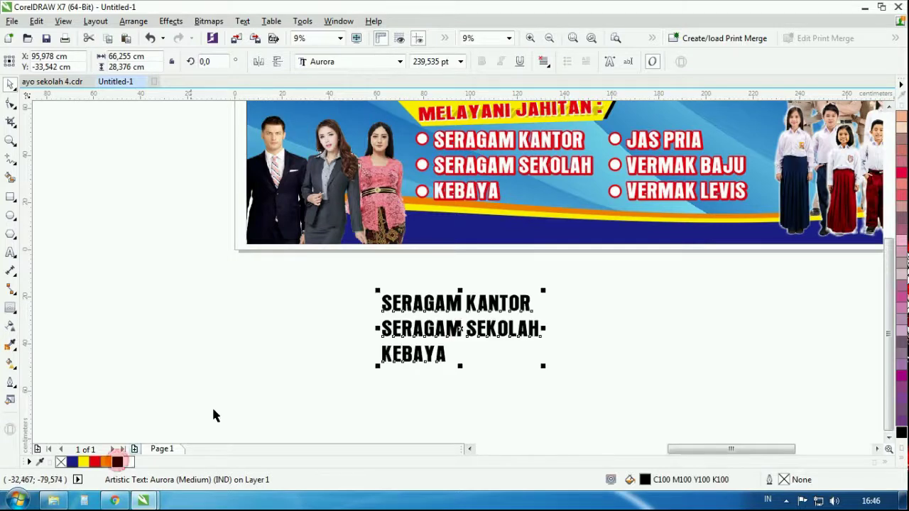
pyautogui.scroll(2, 472, 309)
pyautogui.moveTo(436, 426); pyautogui.dragTo(457, 391)
pyautogui.moveTo(596, 387); pyautogui.dragTo(511, 363)
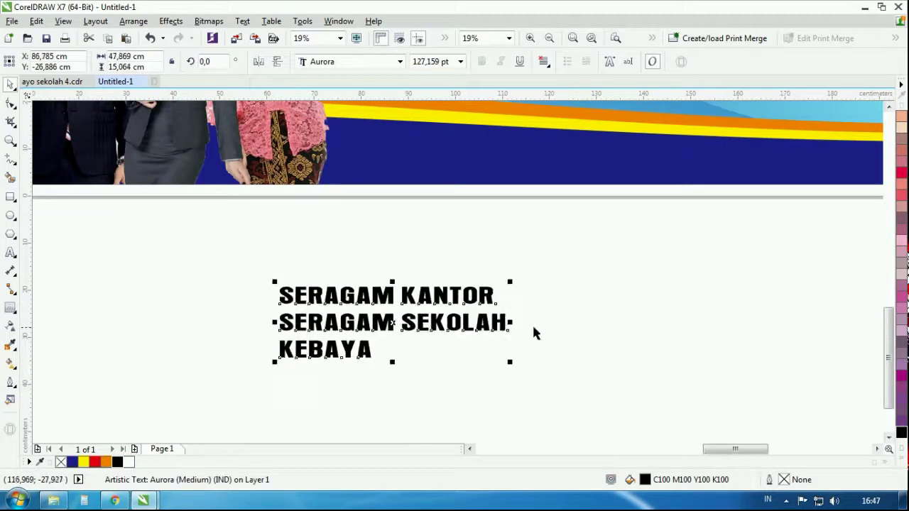
pyautogui.moveTo(513, 324); pyautogui.dragTo(483, 323)
# Replace the copied text with the shop's address line, inserting the missing word before the dash
pyautogui.doubleClick(412, 290)
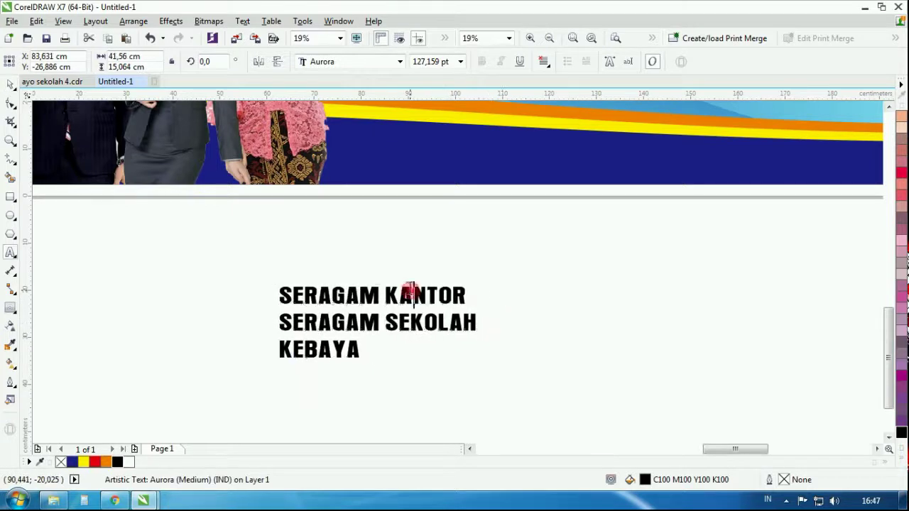
pyautogui.hotkey('ctrl', 'a')
pyautogui.write('J')
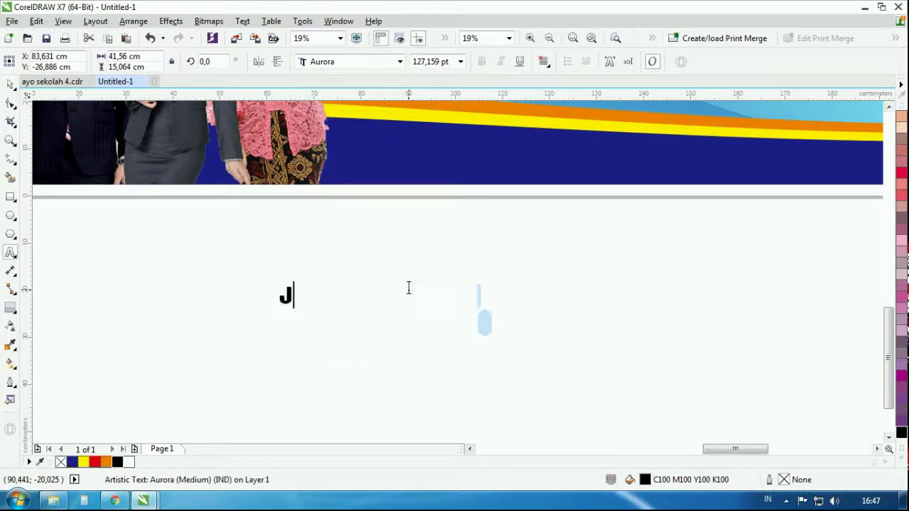
pyautogui.write('ln. Li')
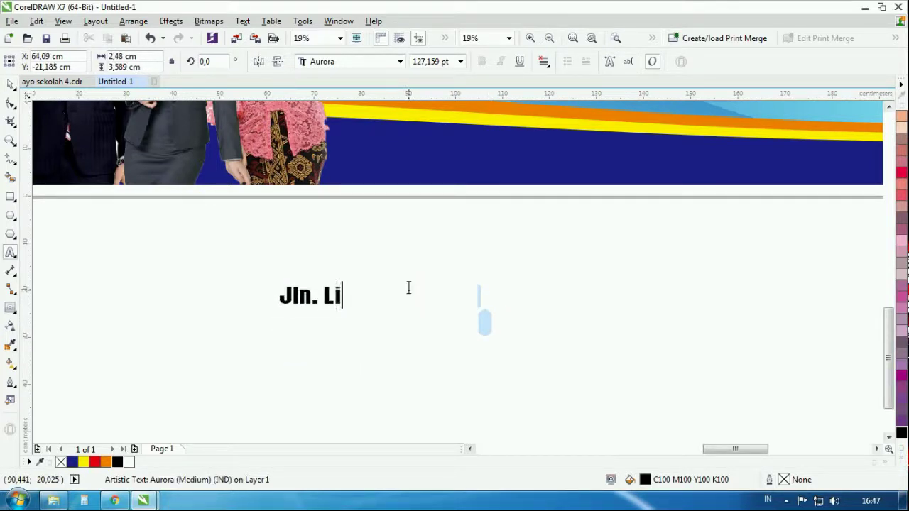
pyautogui.write('ntas Muaradua')
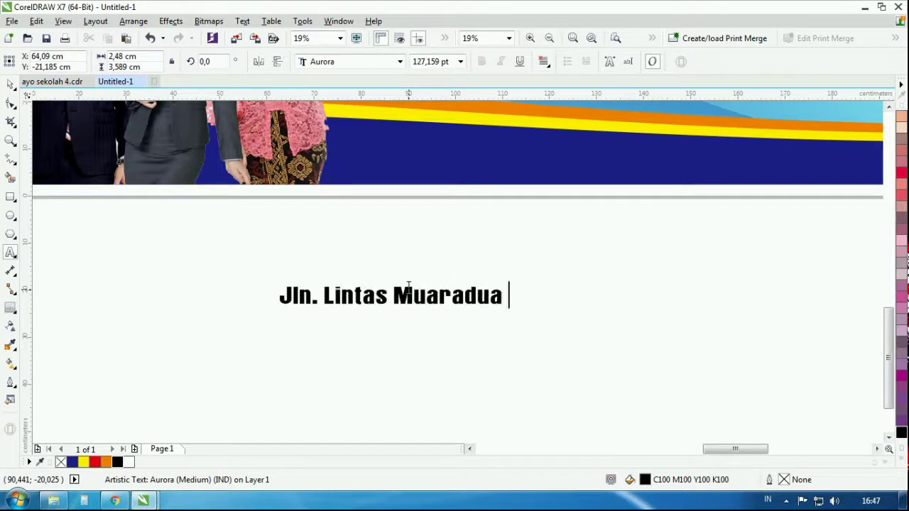
pyautogui.write(' - OKU Selatan')
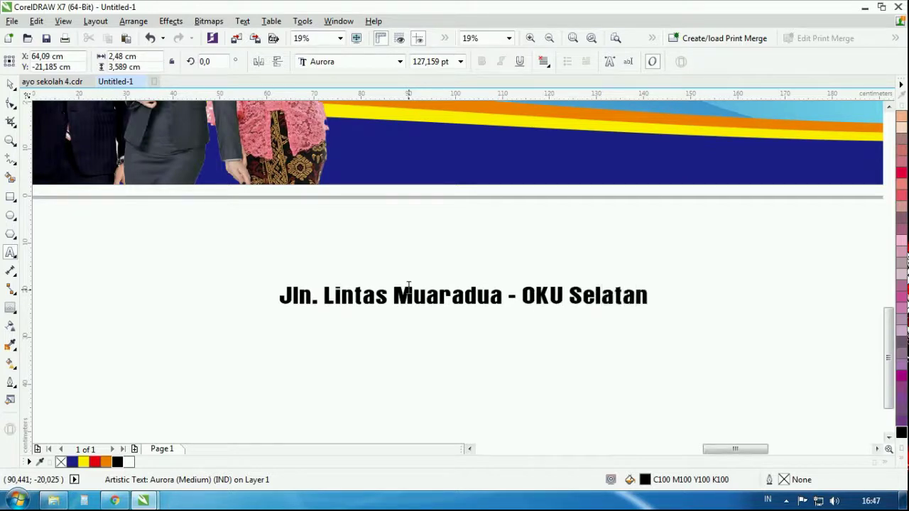
pyautogui.click(505, 297)
pyautogui.click(510, 297)
pyautogui.write('Sim')
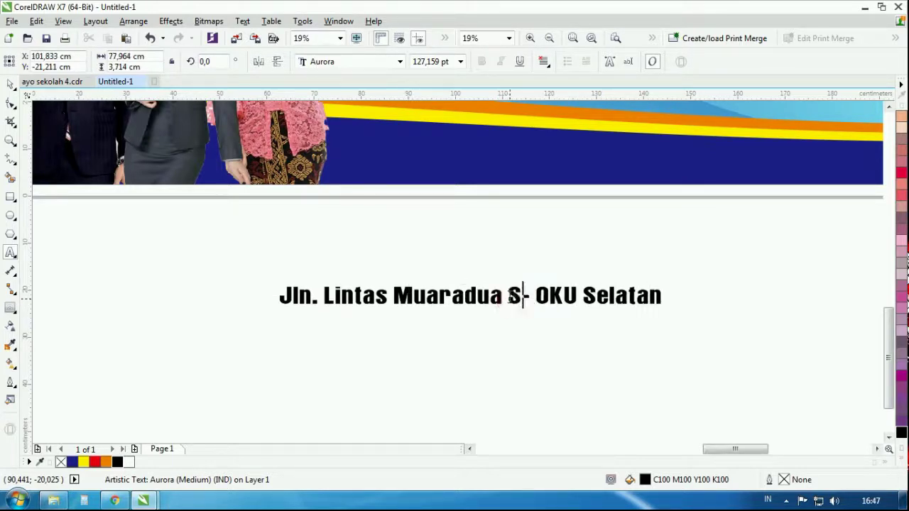
pyautogui.write('pang')
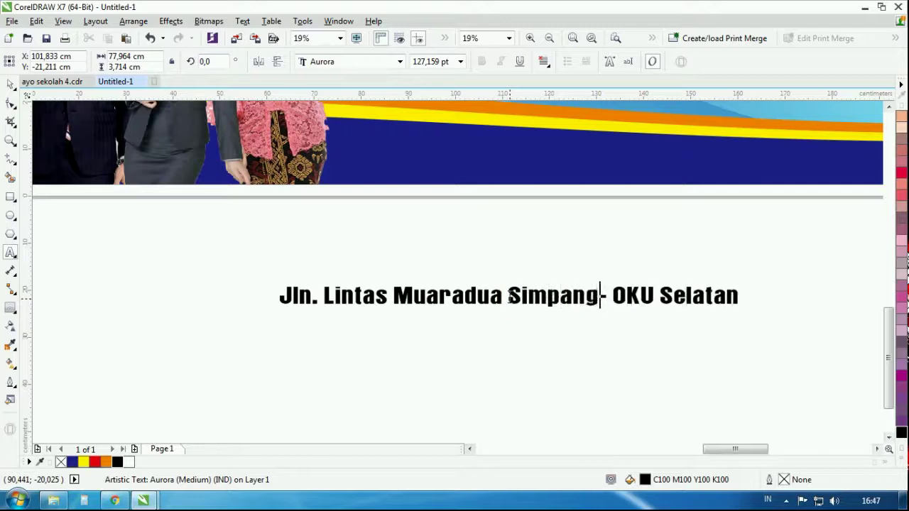
pyautogui.hotkey('ctrl', 'space')
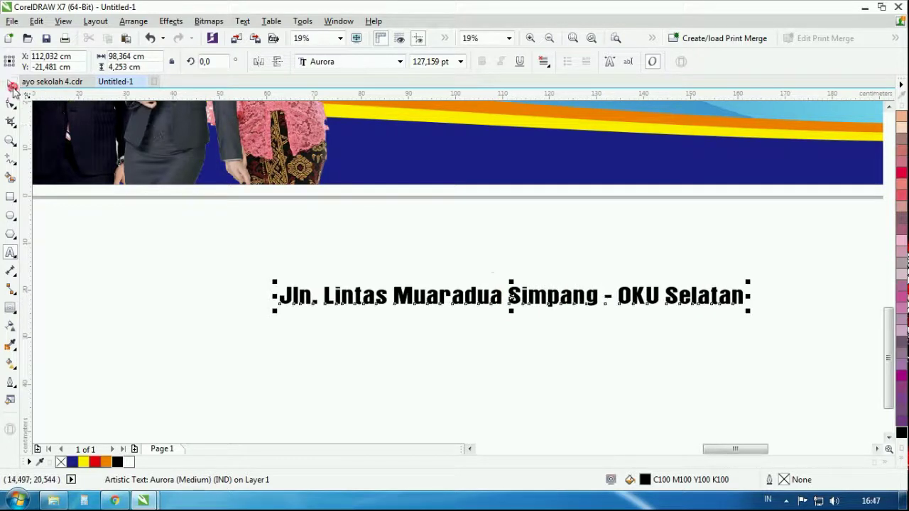
# Move the address onto the blue band, stretch it wider, and colour it white
pyautogui.moveTo(499, 294); pyautogui.dragTo(508, 158)
pyautogui.scroll(-3, 506, 183)
pyautogui.scroll(4, 550, 182)
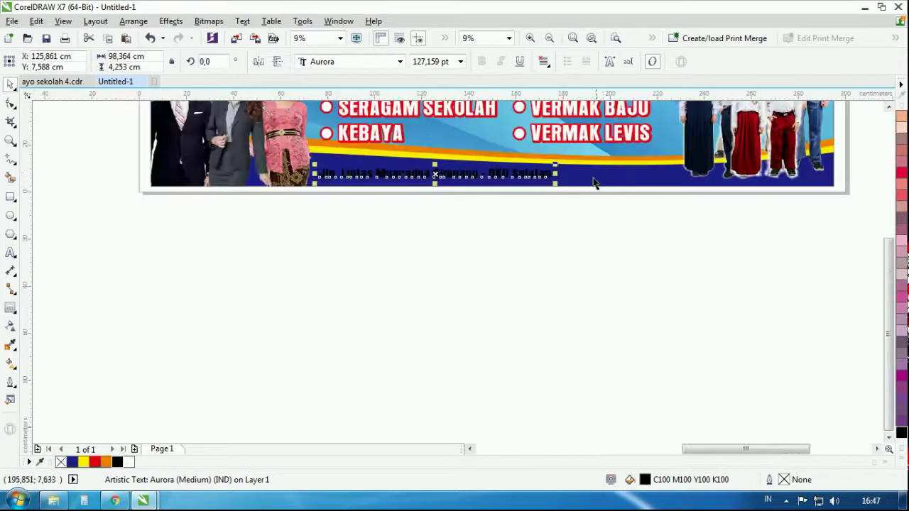
pyautogui.moveTo(550, 183); pyautogui.dragTo(593, 179)
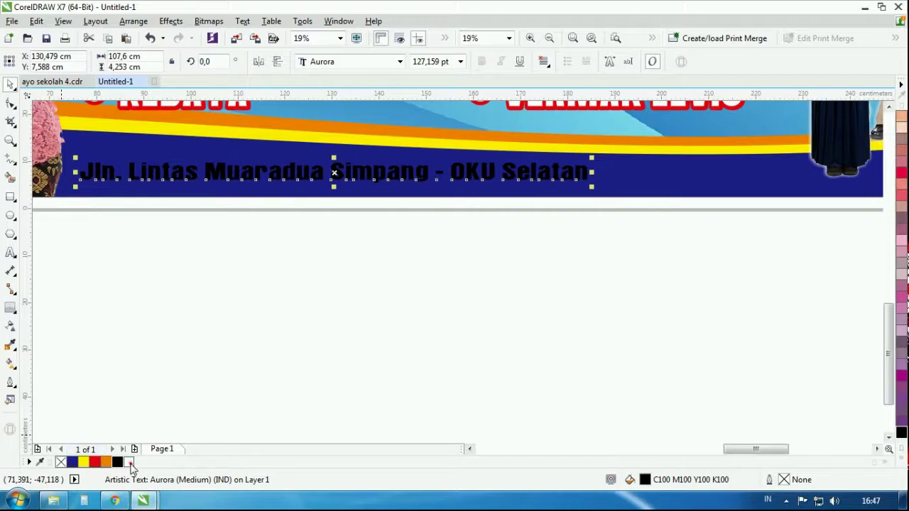
pyautogui.click(274, 314)
pyautogui.scroll(-2, 276, 320)
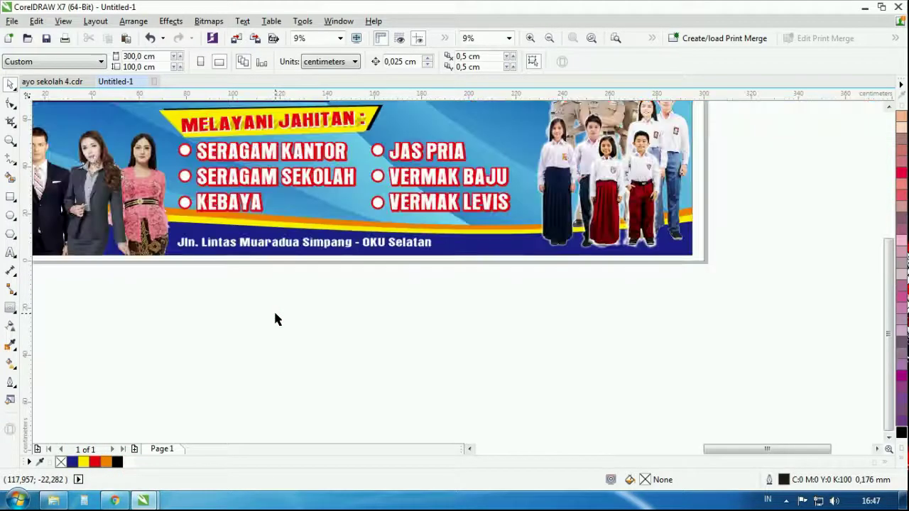
# Draw a thin rectangle across the banner's lower right and round its corners
pyautogui.click(10, 198)
pyautogui.scroll(3, 789, 213)
pyautogui.moveTo(770, 205)
pyautogui.mouseDown()
pyautogui.moveTo(760, 259)
pyautogui.moveTo(416, 262)
pyautogui.mouseUp()
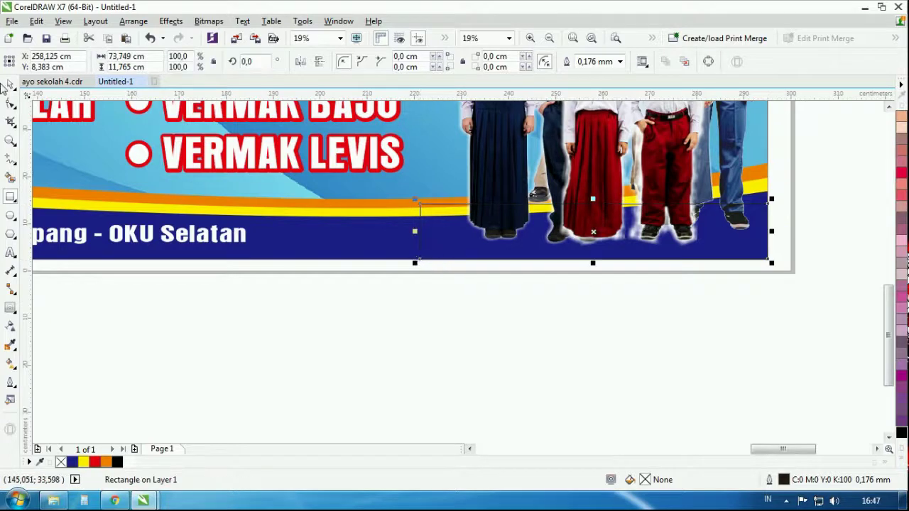
pyautogui.click(10, 103)
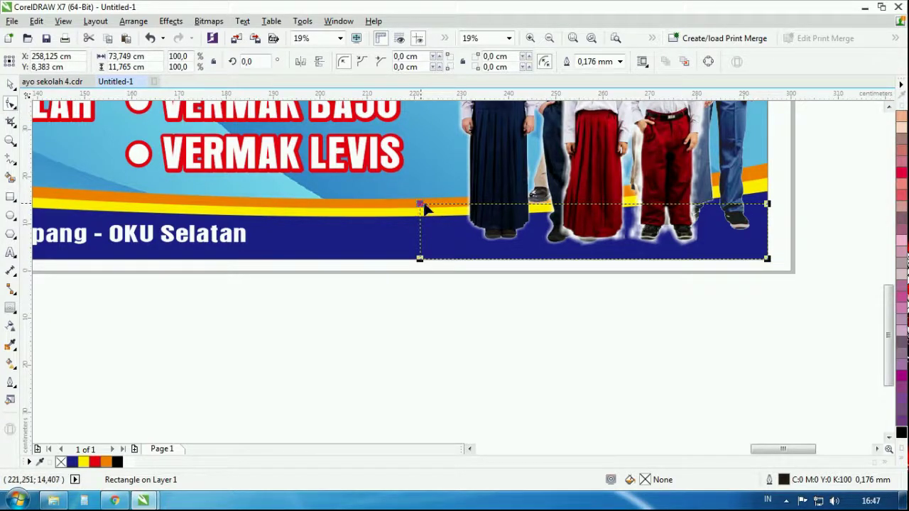
pyautogui.moveTo(424, 206); pyautogui.dragTo(420, 231)
pyautogui.click(11, 84)
pyautogui.click(471, 265)
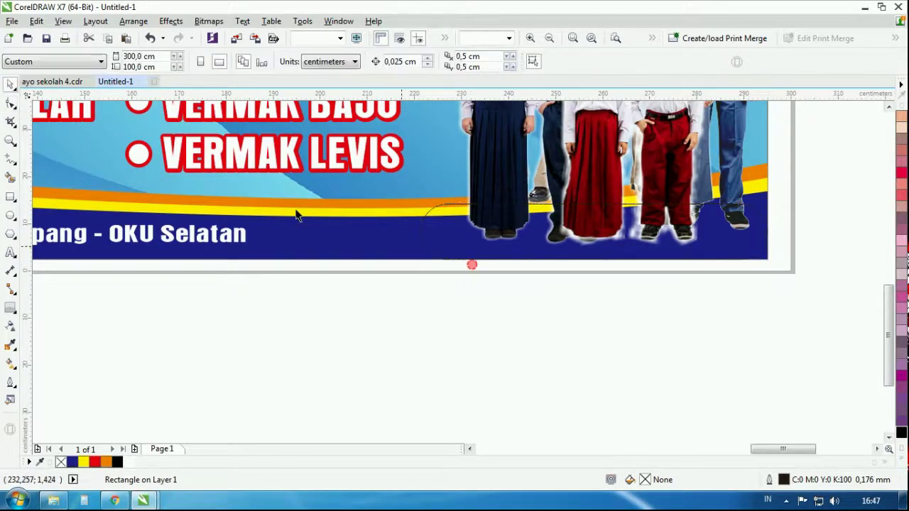
# Intersect the rounded bar with a tall rectangle over the right edge, then delete the helper
pyautogui.click(11, 196)
pyautogui.moveTo(799, 162); pyautogui.dragTo(728, 306)
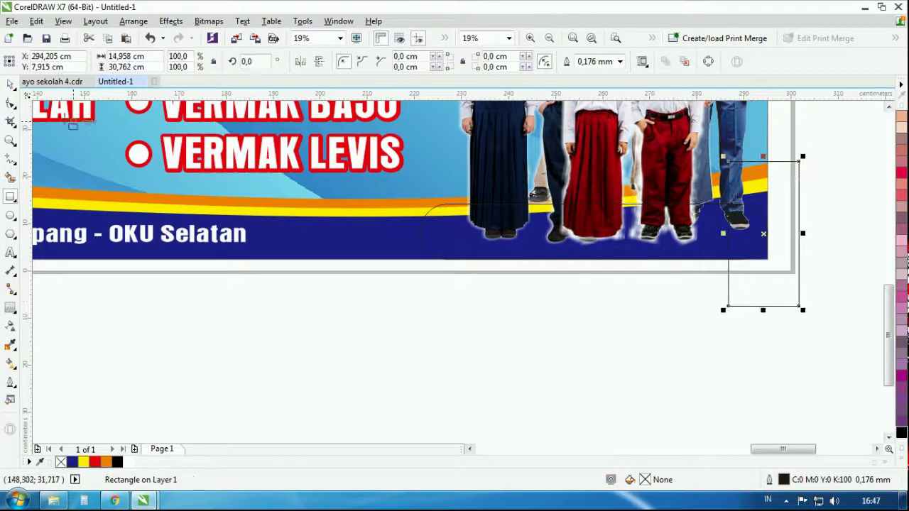
pyautogui.click(11, 84)
pyautogui.keyDown('shift'); pyautogui.click(446, 234); pyautogui.keyUp('shift')
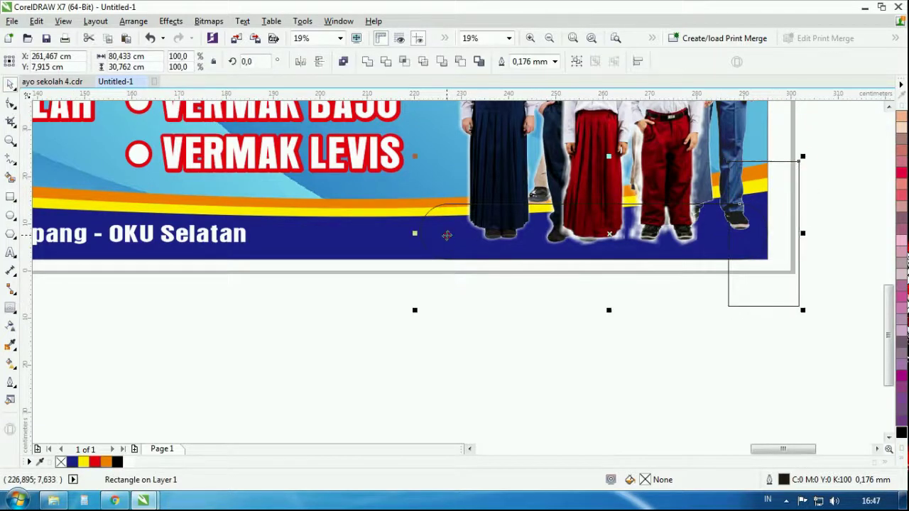
pyautogui.click(402, 64)
pyautogui.click(529, 286)
pyautogui.click(745, 291)
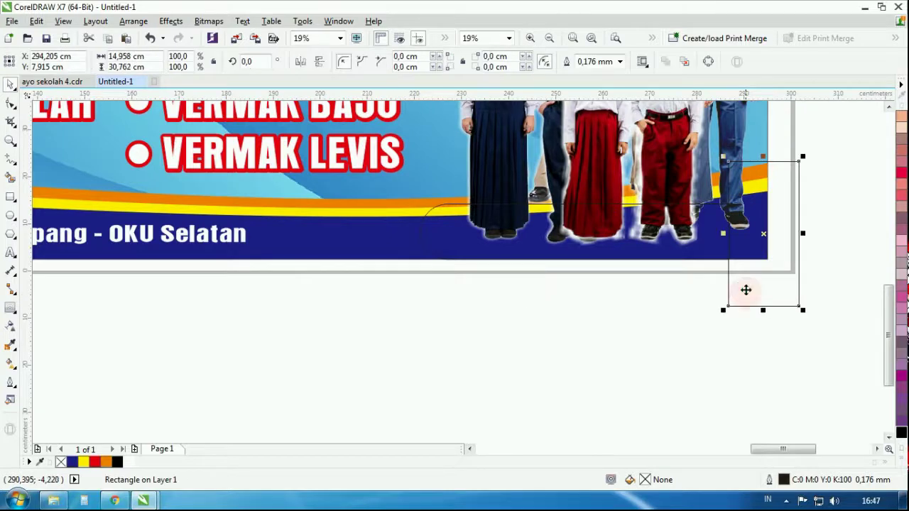
pyautogui.press('Delete')
pyautogui.click(597, 255)
pyautogui.scroll(2, 597, 255)
# Make the trimmed bar shorter, nudge it right, and fill it red
pyautogui.click(278, 224)
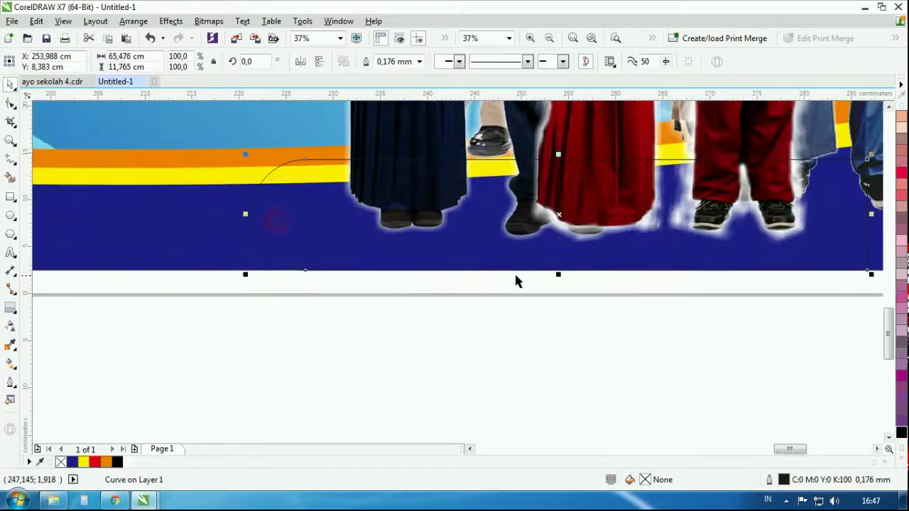
pyautogui.moveTo(559, 275); pyautogui.dragTo(561, 248)
pyautogui.scroll(-2, 561, 248)
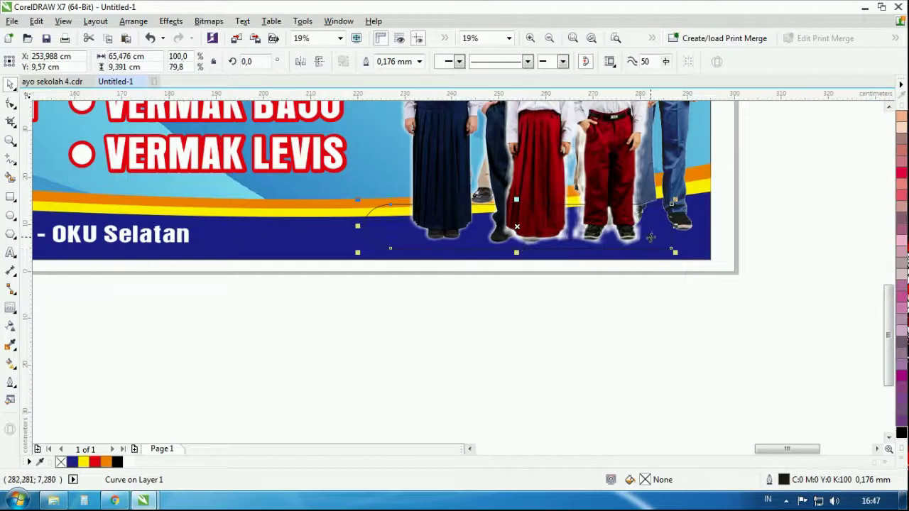
pyautogui.moveTo(683, 244); pyautogui.dragTo(690, 244)
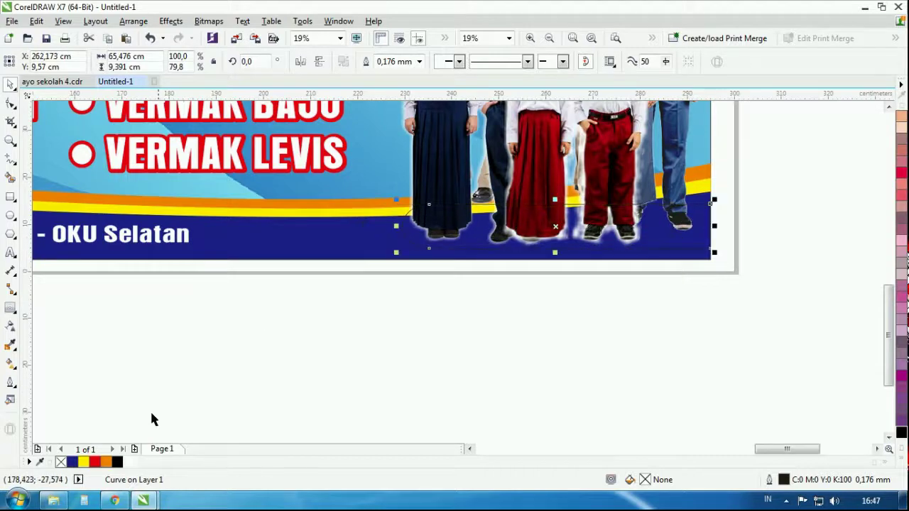
pyautogui.click(96, 462)
pyautogui.click(433, 377)
pyautogui.scroll(-3, 611, 288)
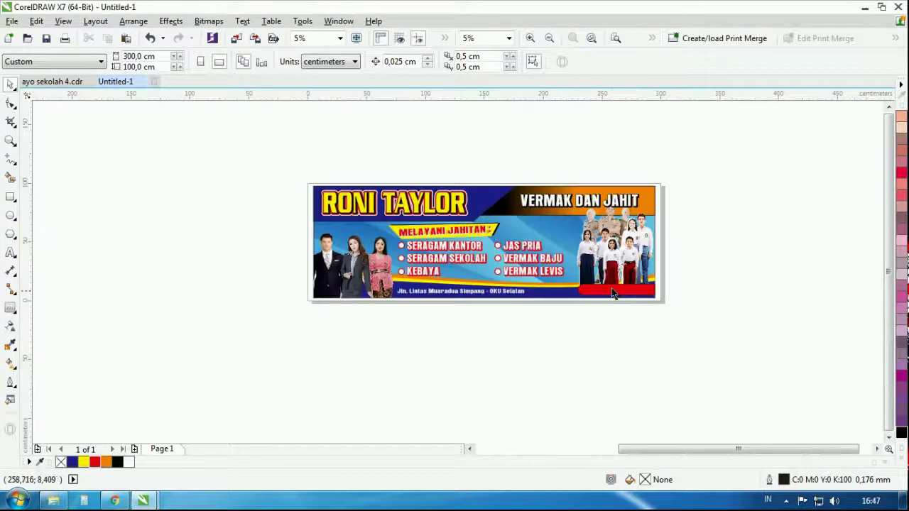
pyautogui.scroll(2, 591, 290)
pyautogui.scroll(2, 591, 290)
# Add a white 'Telp/Wa :' line with the contact phone number and fit it onto the red bar
pyautogui.click(252, 292)
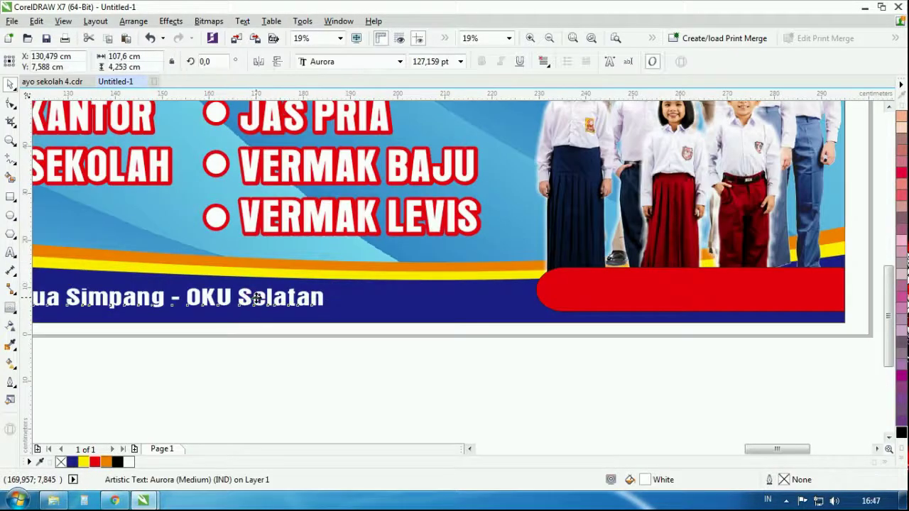
pyautogui.moveTo(577, 291); pyautogui.dragTo(257, 291)
pyautogui.write('elp')
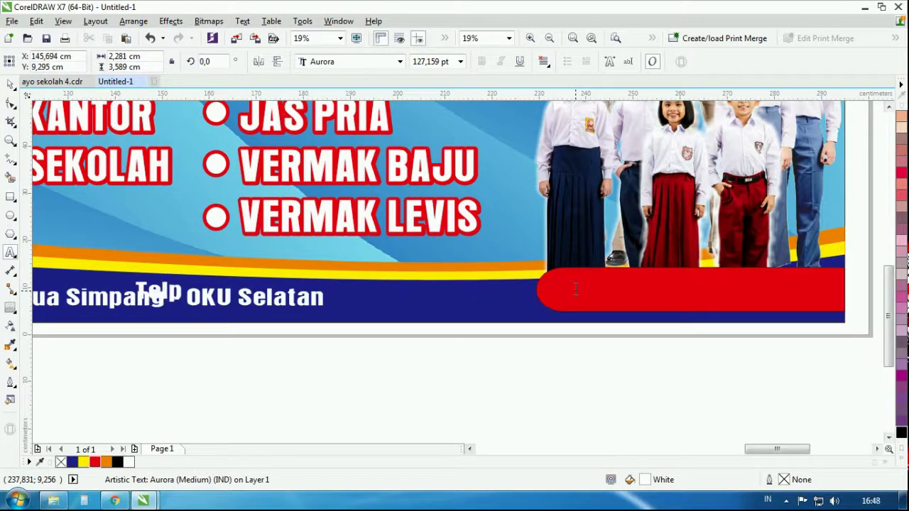
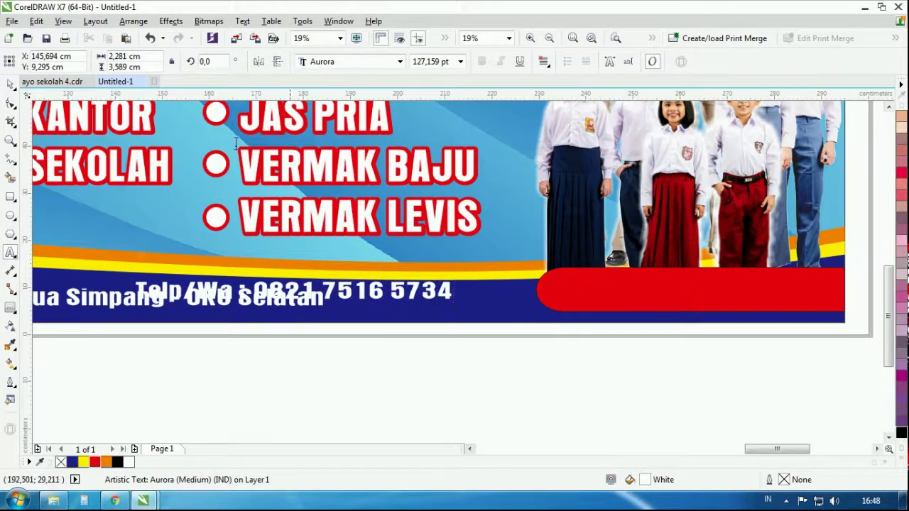
pyautogui.hotkey('ctrl', 'space')
pyautogui.moveTo(347, 290); pyautogui.dragTo(728, 289)
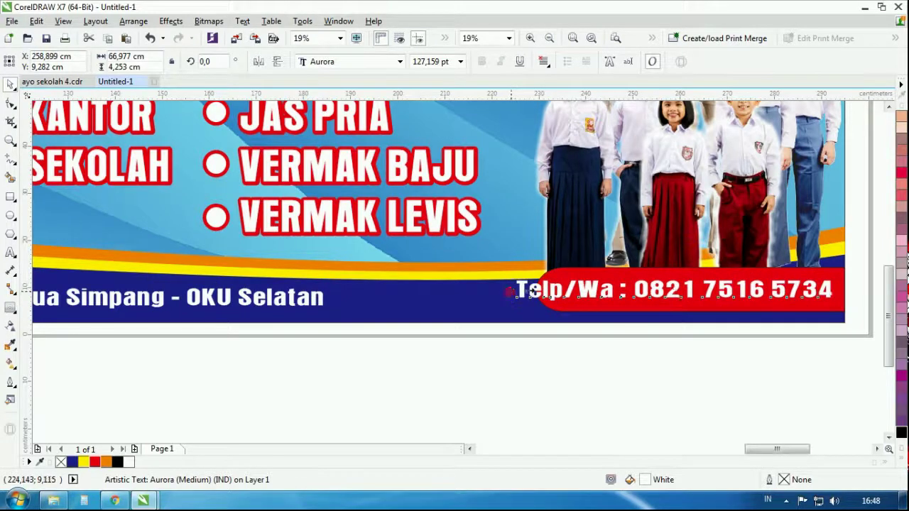
pyautogui.moveTo(512, 289); pyautogui.dragTo(566, 291)
pyautogui.click(553, 343)
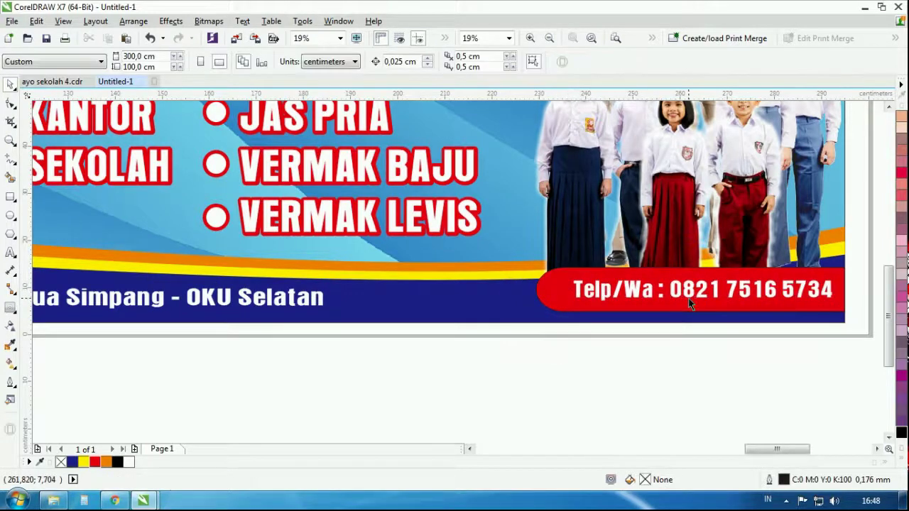
# Delete the four leftover figure images lying beside the page
pyautogui.scroll(-4, 688, 298)
pyautogui.scroll(-3, 540, 305)
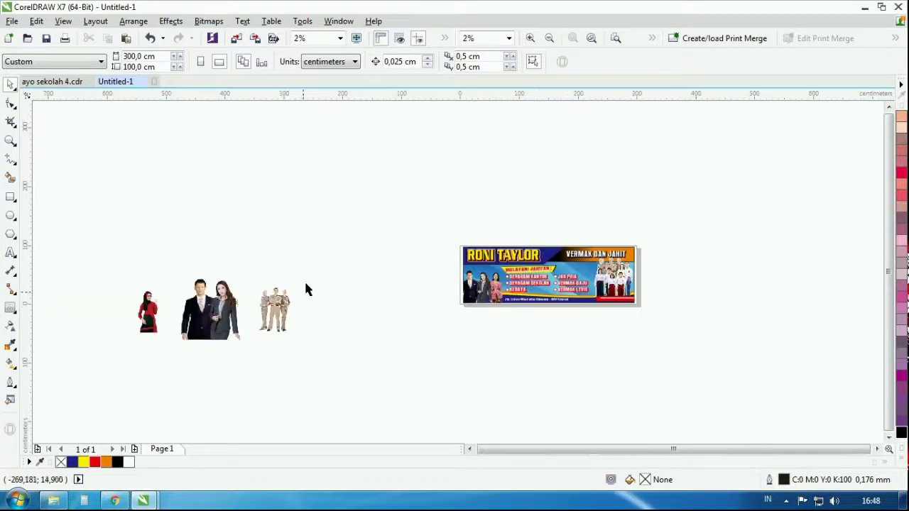
pyautogui.moveTo(346, 267); pyautogui.dragTo(84, 351)
pyautogui.press('Delete')
pyautogui.scroll(3, 557, 306)
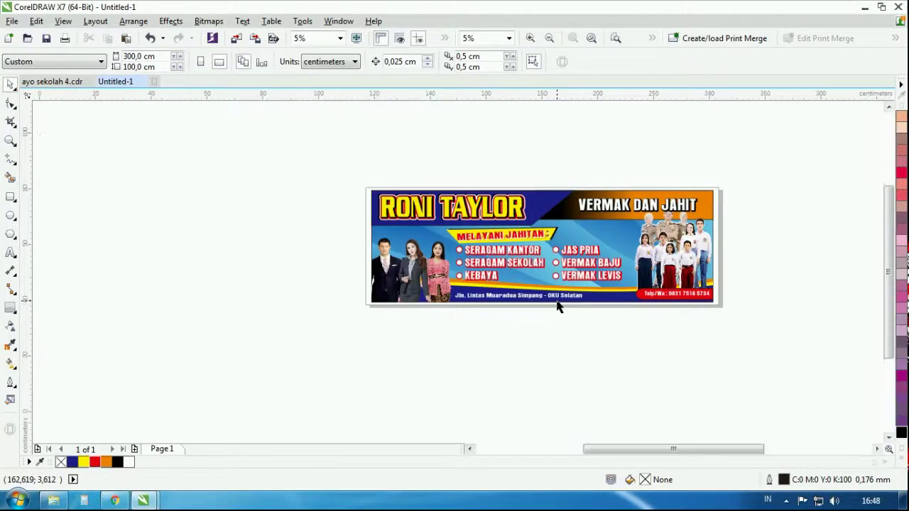
# Fit the page in view and preview the finished banner full screen
pyautogui.hotkey('shift', 'F4')
pyautogui.press('F9')
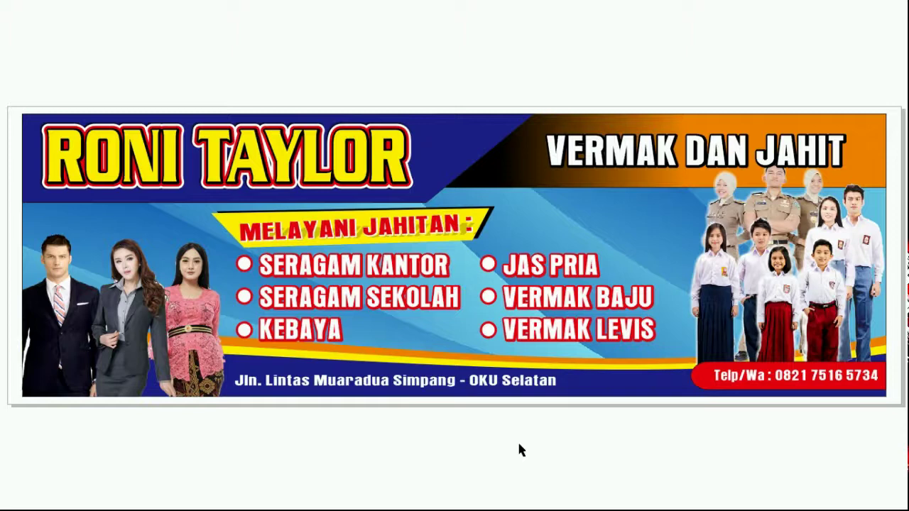
pyautogui.click(519, 446)
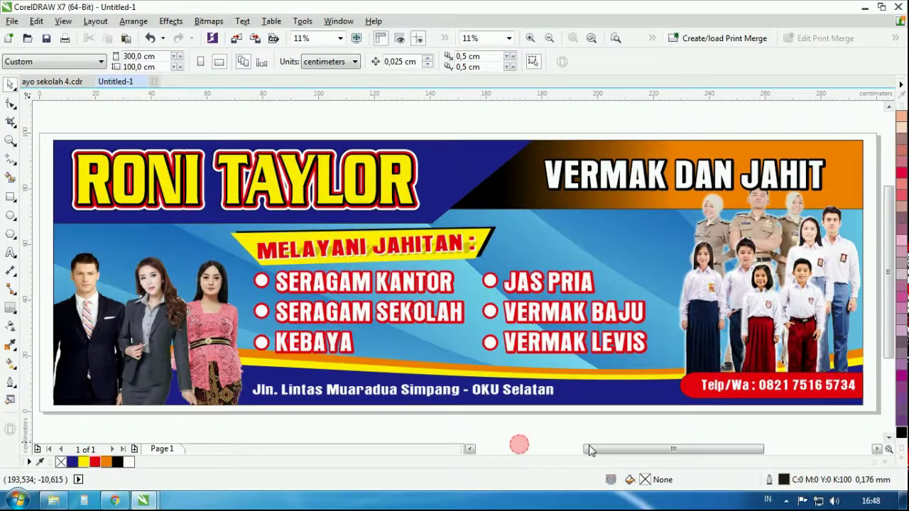